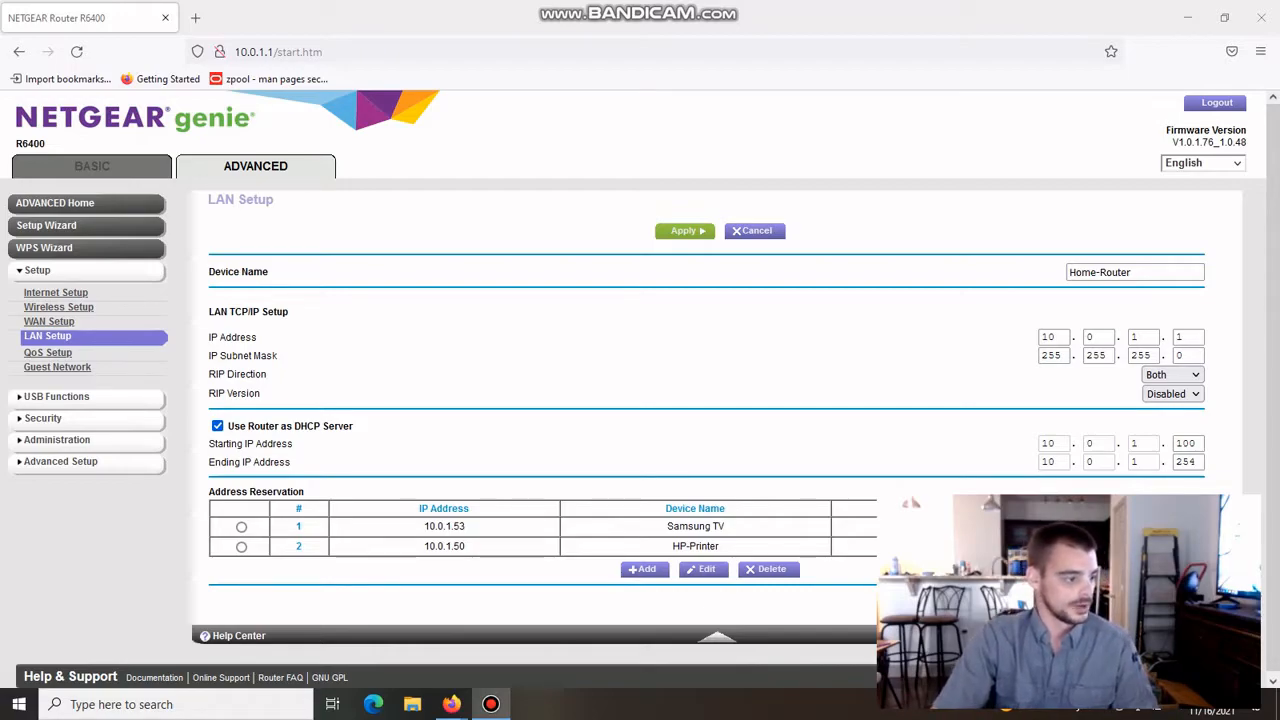
- Open the Internet Protocol Version 4 (TCP/IPv4) properties of the Ethernet adapter through Control Panel
key("super")
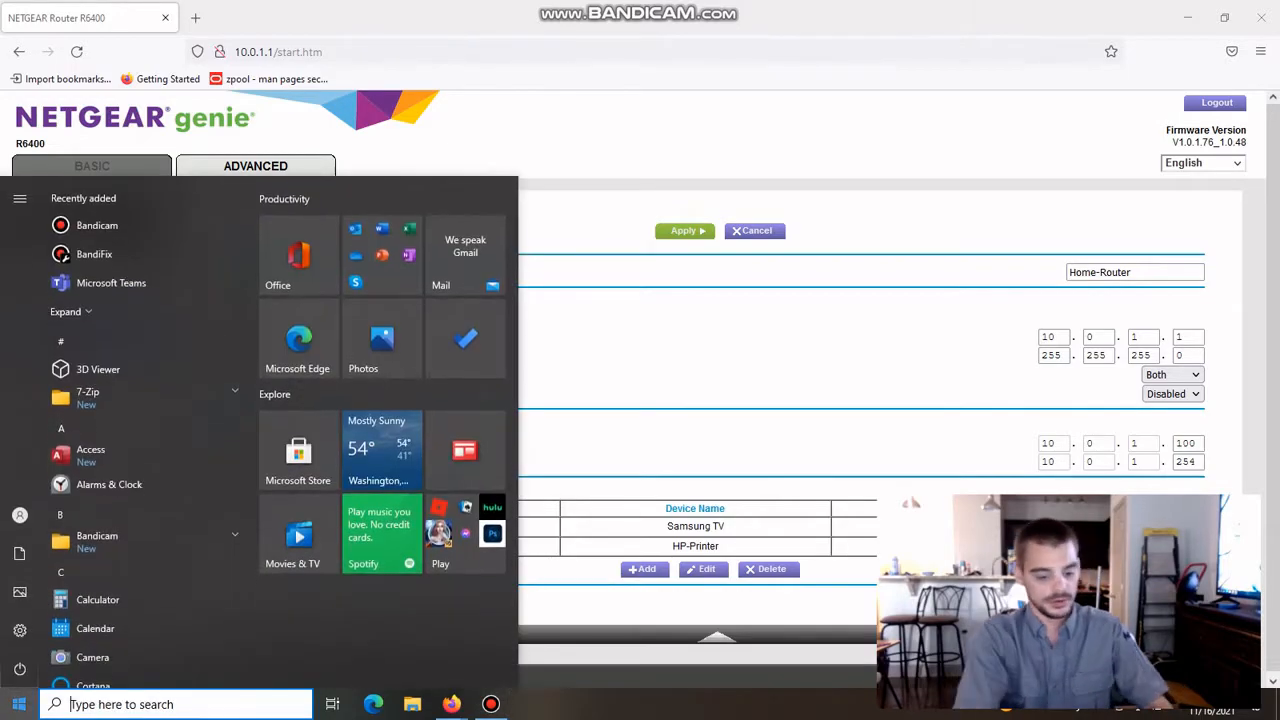
type("control")
key("Return")
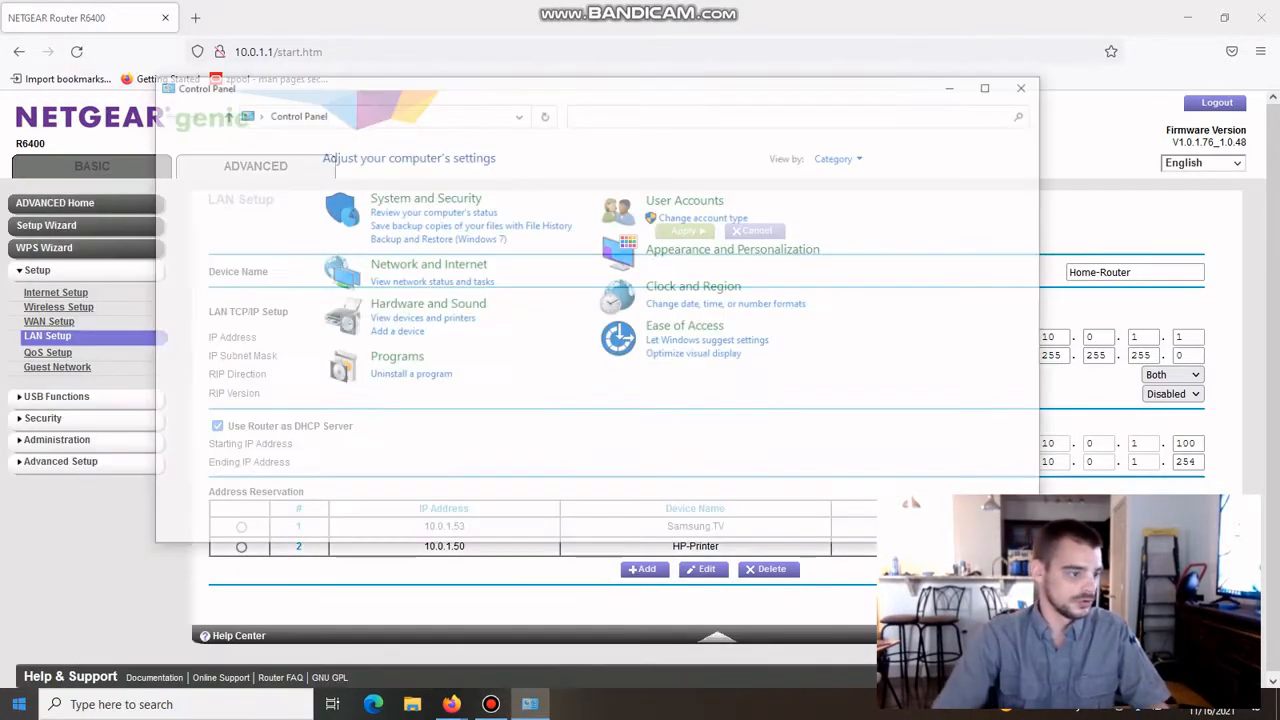
left_click(426, 264)
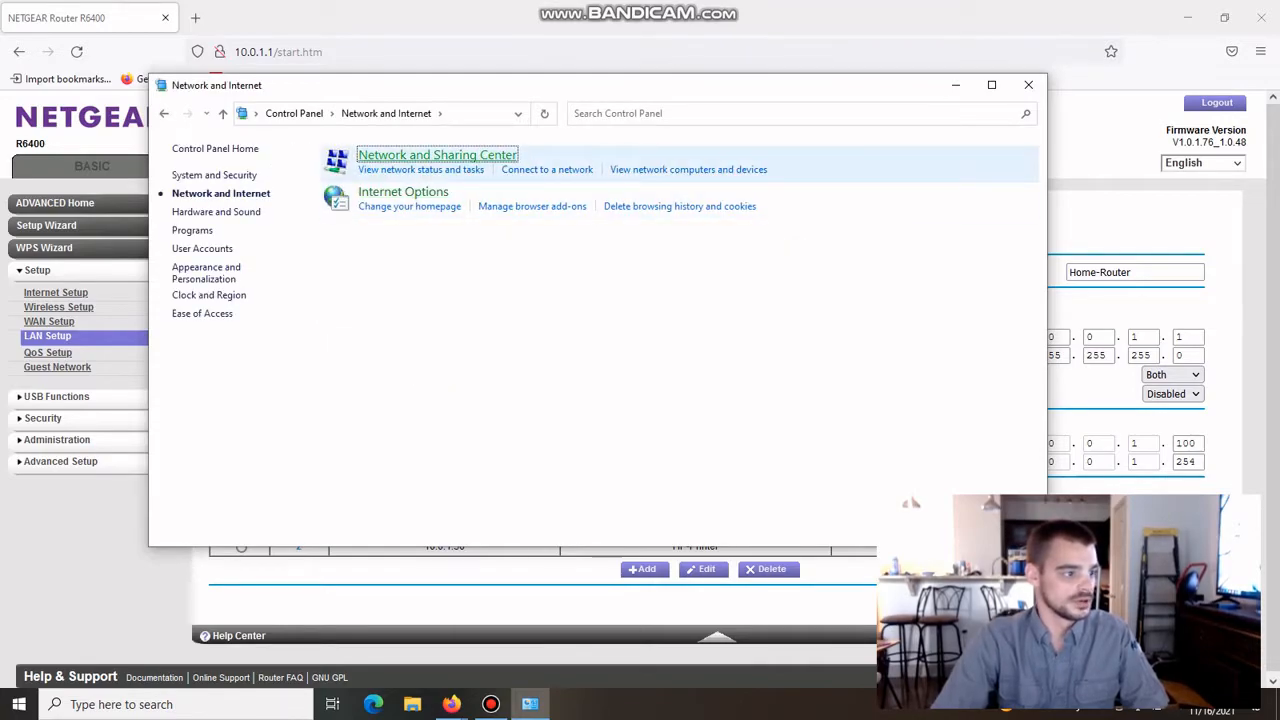
left_click(223, 178)
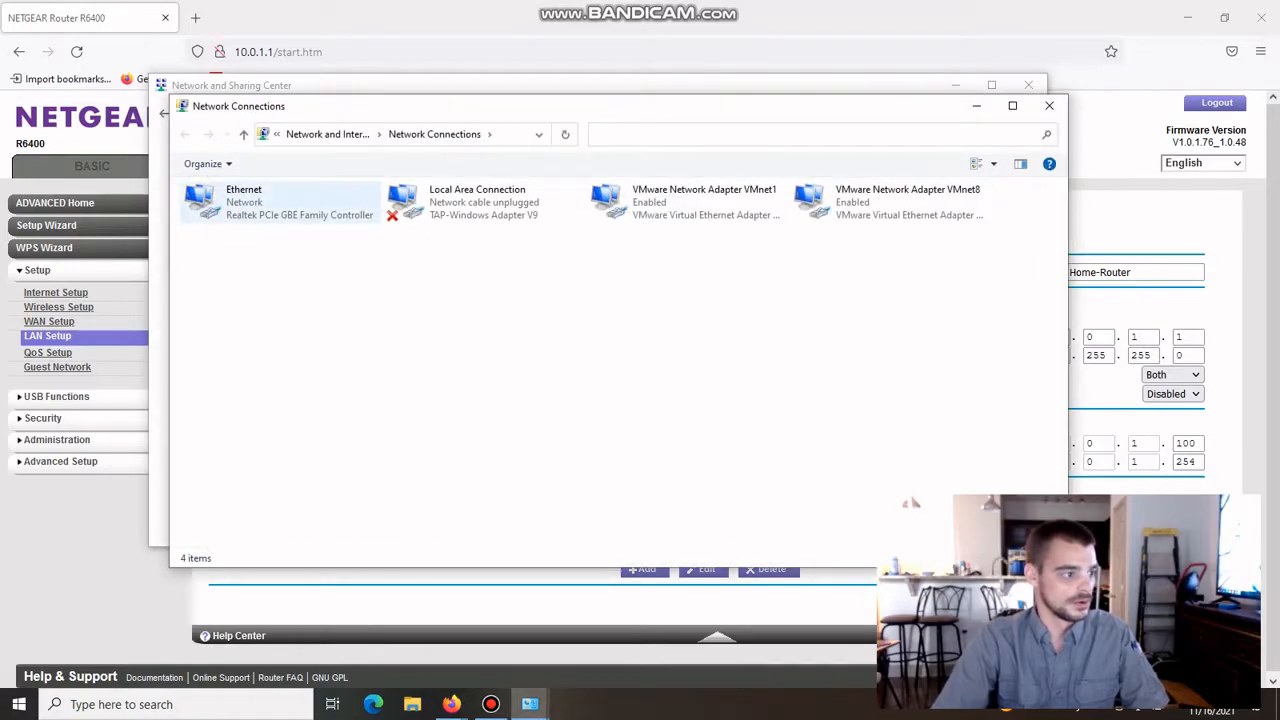
double_click(280, 202)
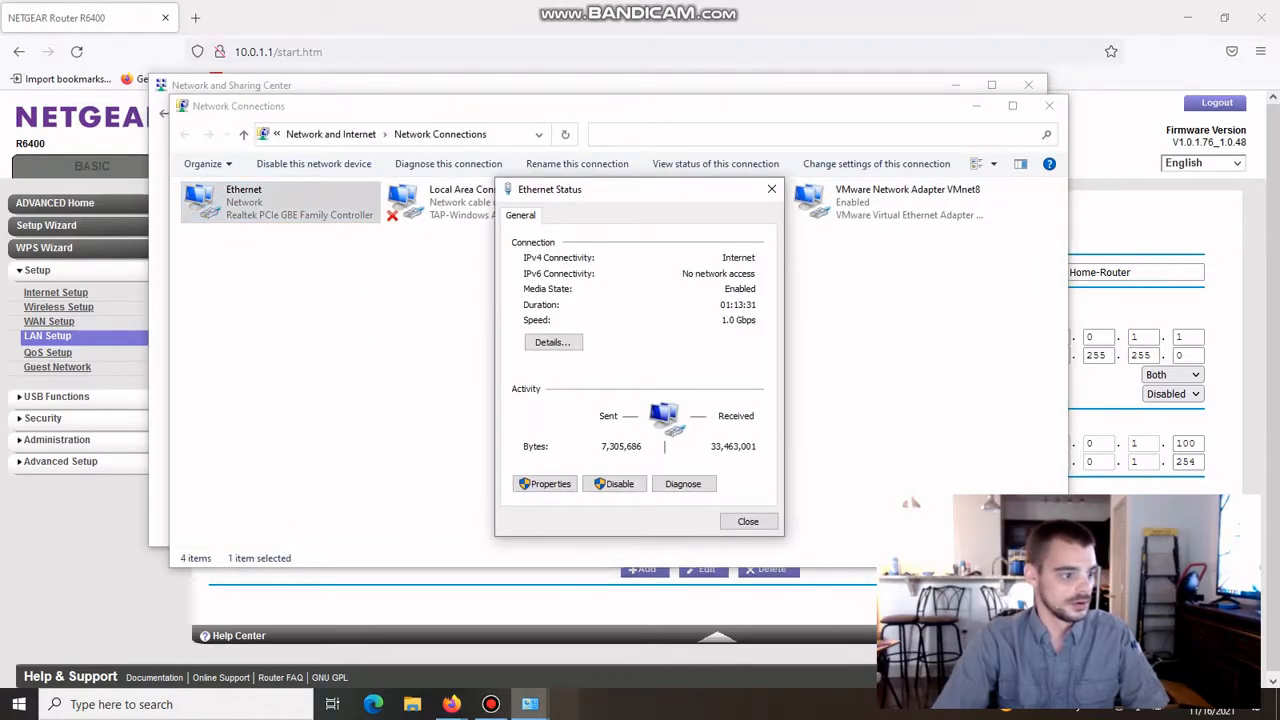
left_click(545, 483)
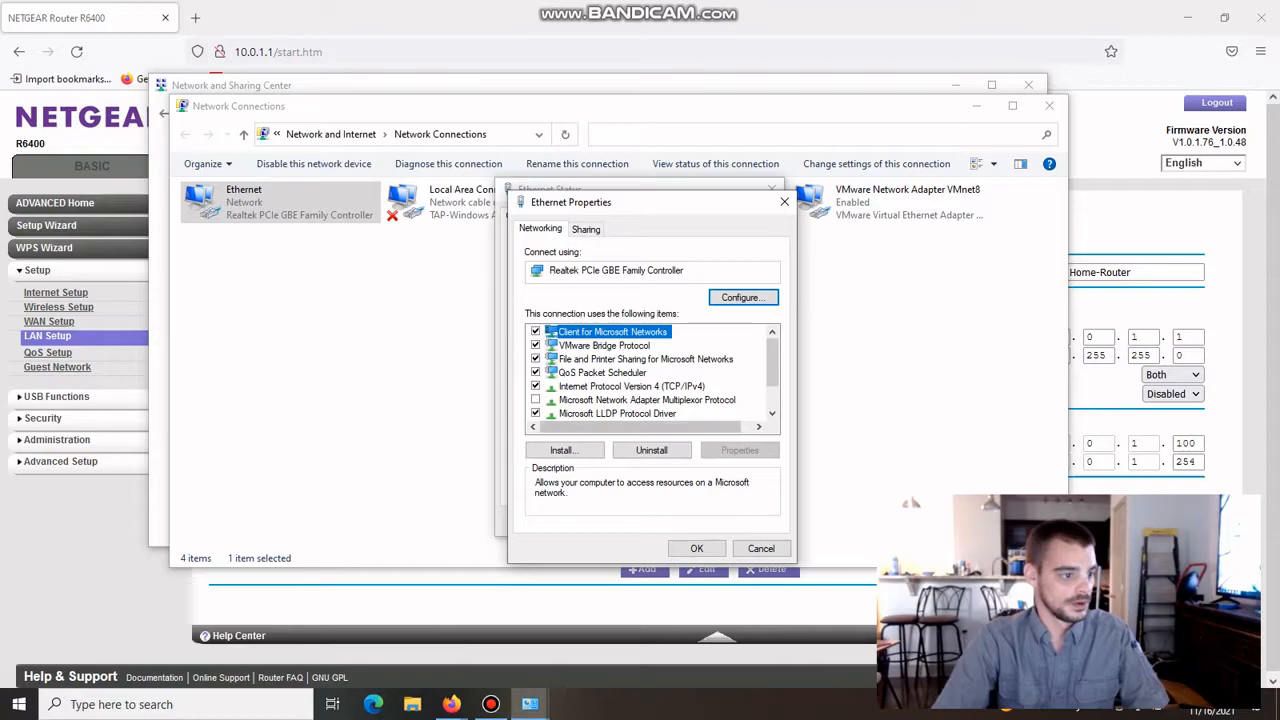
double_click(631, 386)
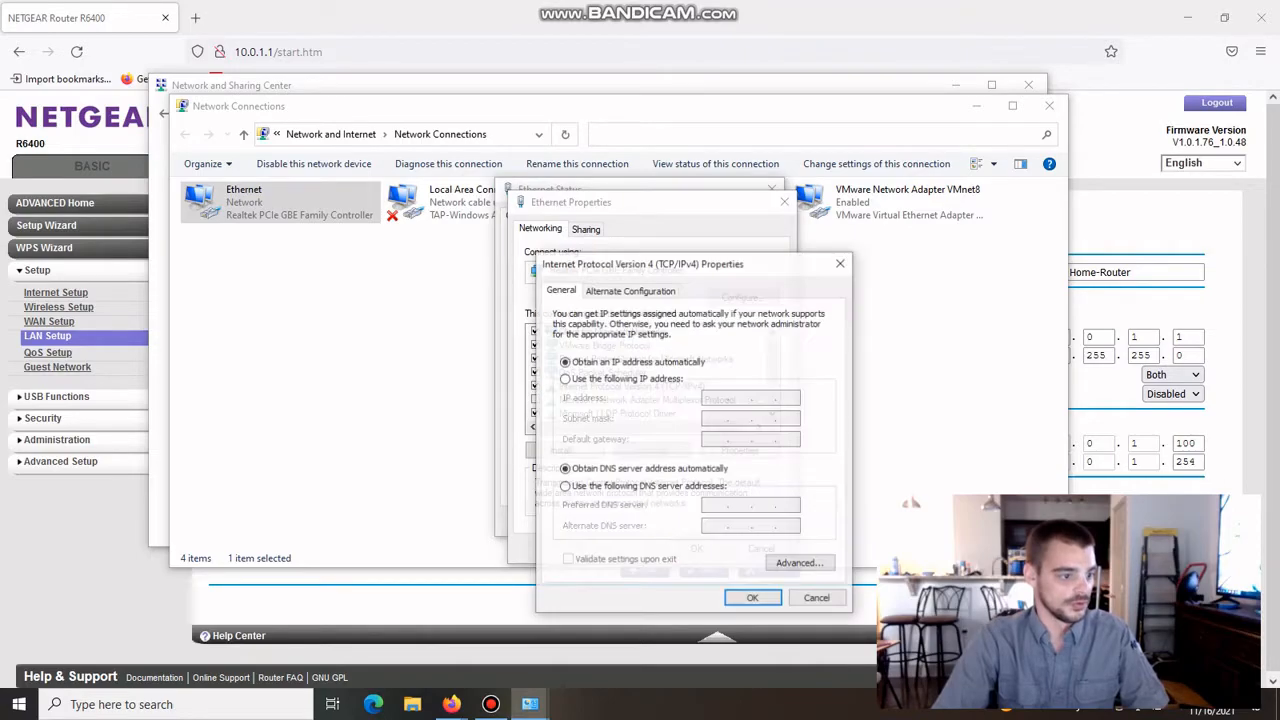
- Switch the Ethernet adapter to a manually specified IP address and set it to 10.0.1.10
left_click(626, 379)
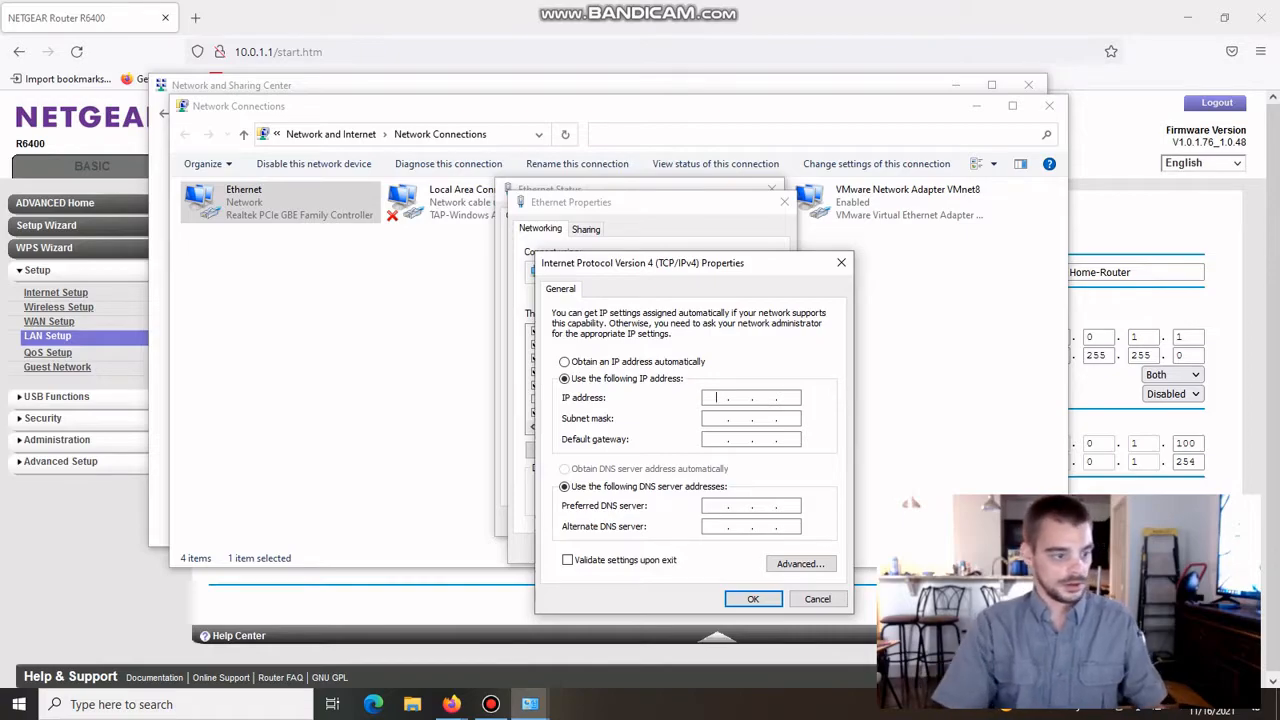
type("10.0")
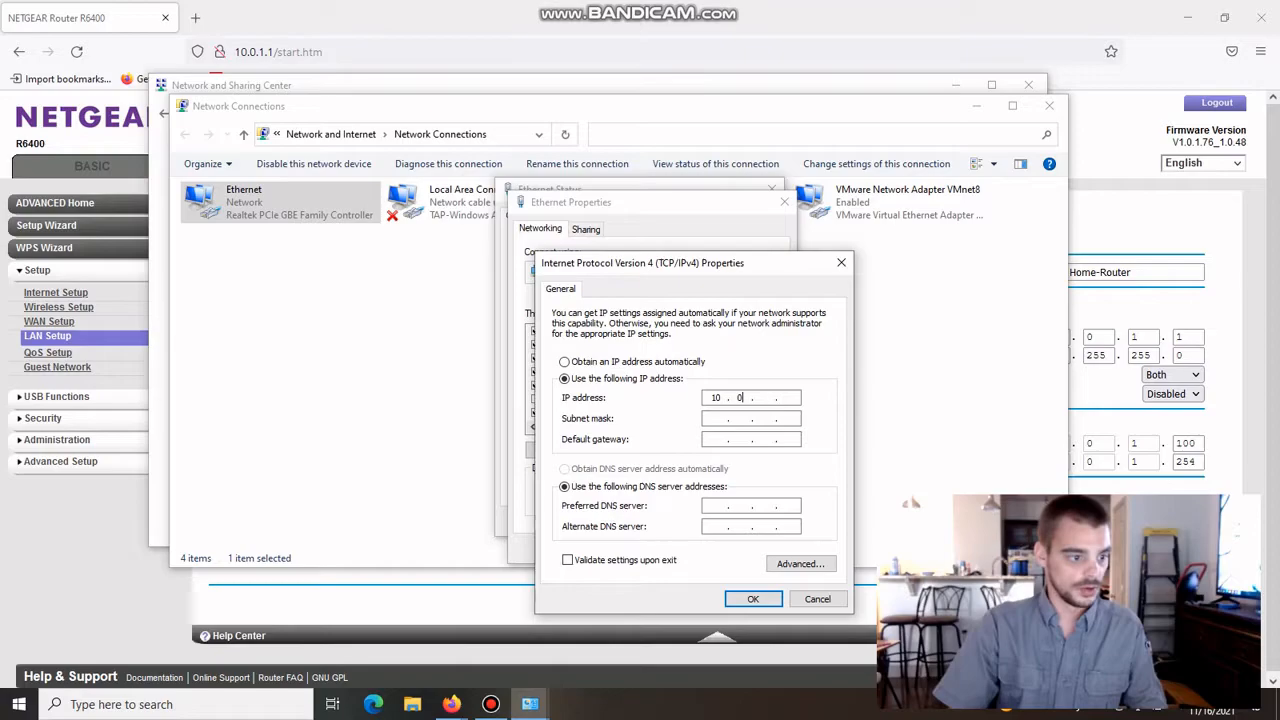
type(".1.")
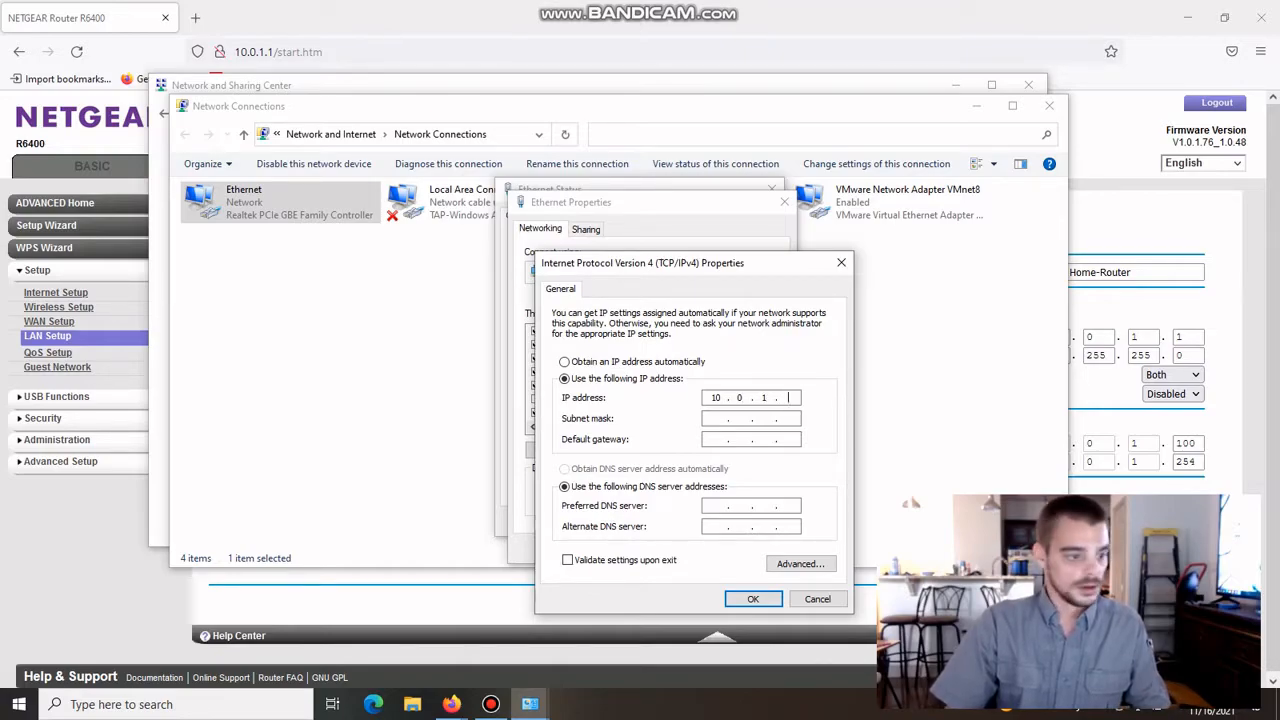
type("10")
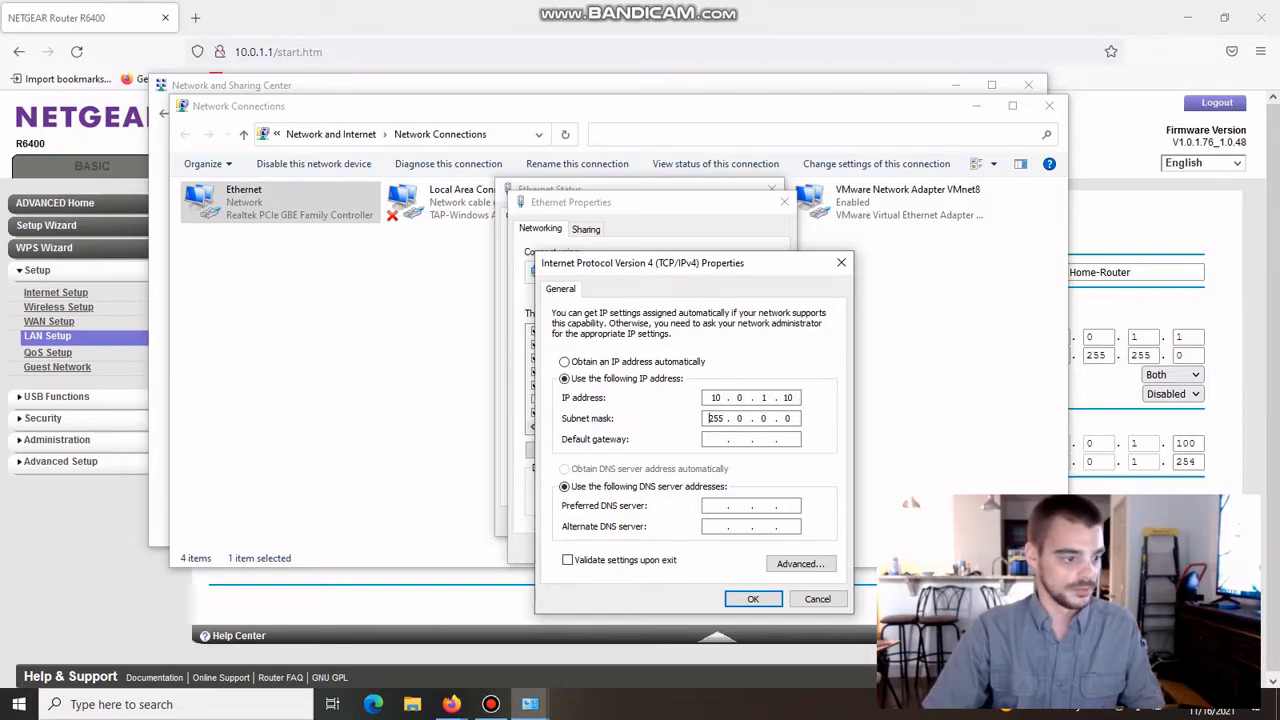
- Run ipconfig in Command Prompt and highlight the Ethernet adapter's subnet mask
left_click(18, 704)
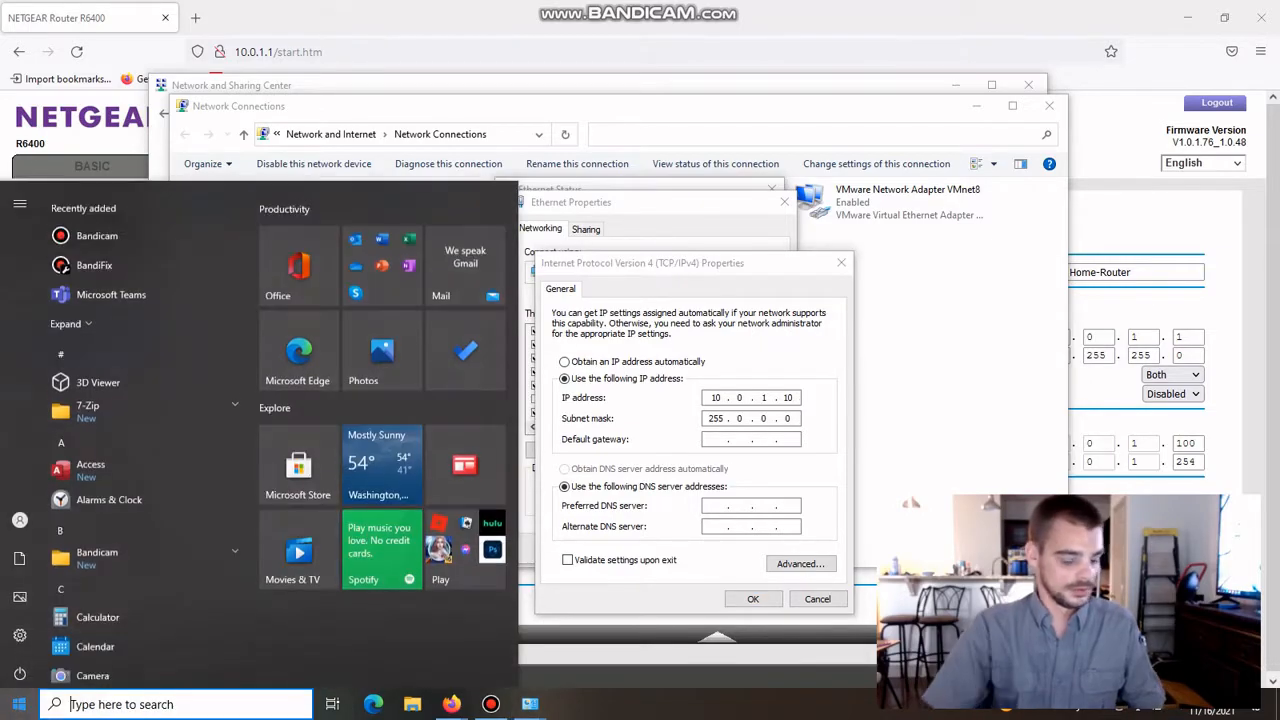
type("cmd")
key("Return")
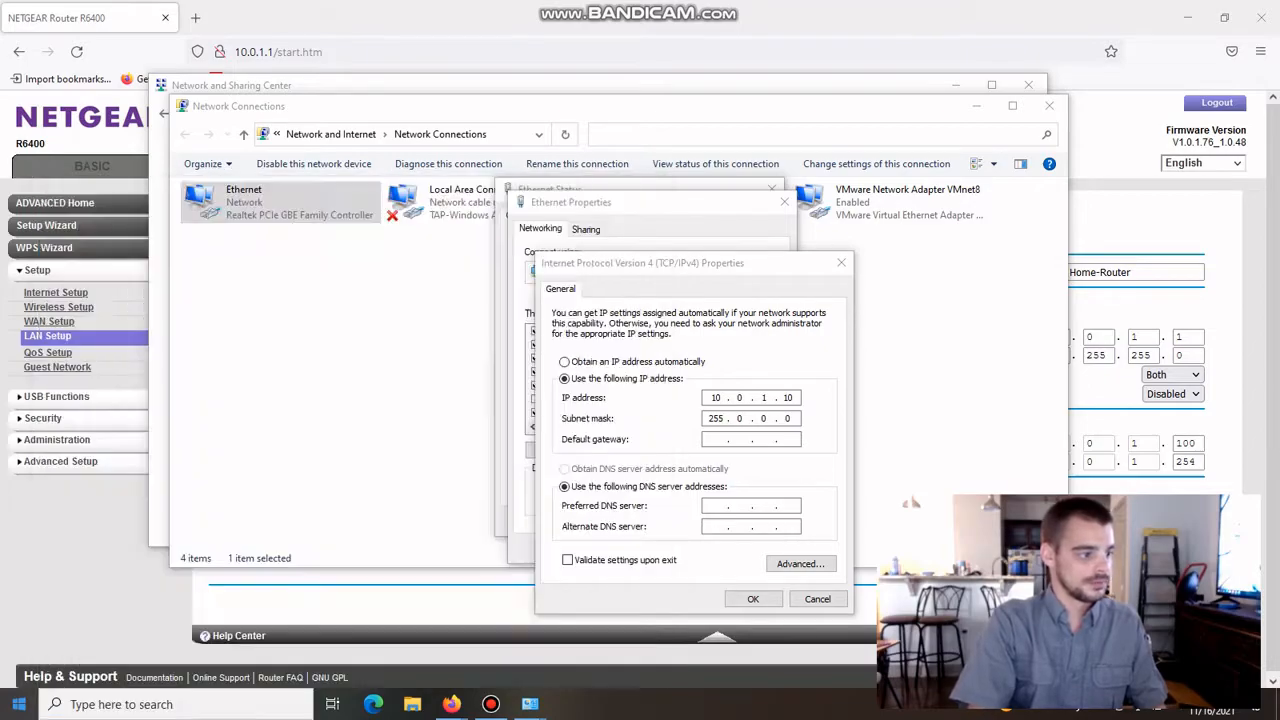
left_click(680, 363)
type("ipconfig")
key("Return")
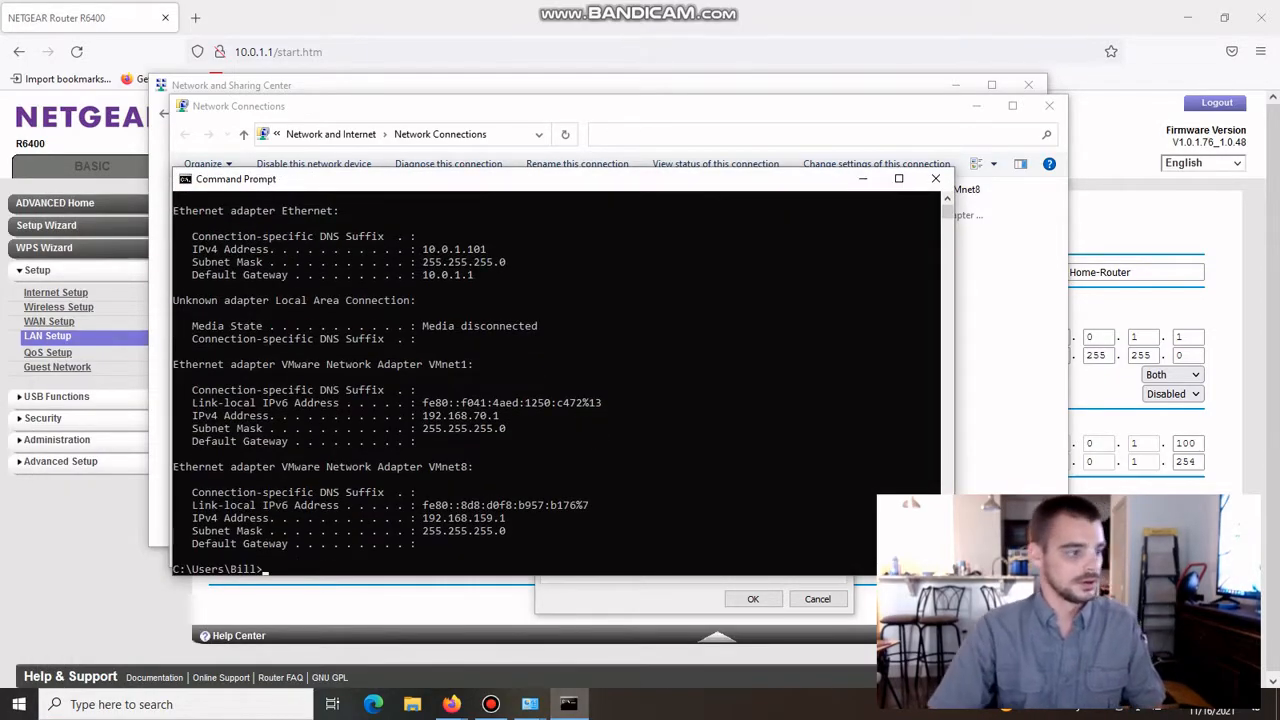
mouse_move(420, 275)
left_mouse_down()
mouse_move(445, 287)
mouse_move(482, 276)
mouse_move(469, 262)
mouse_move(420, 262)
left_mouse_up()
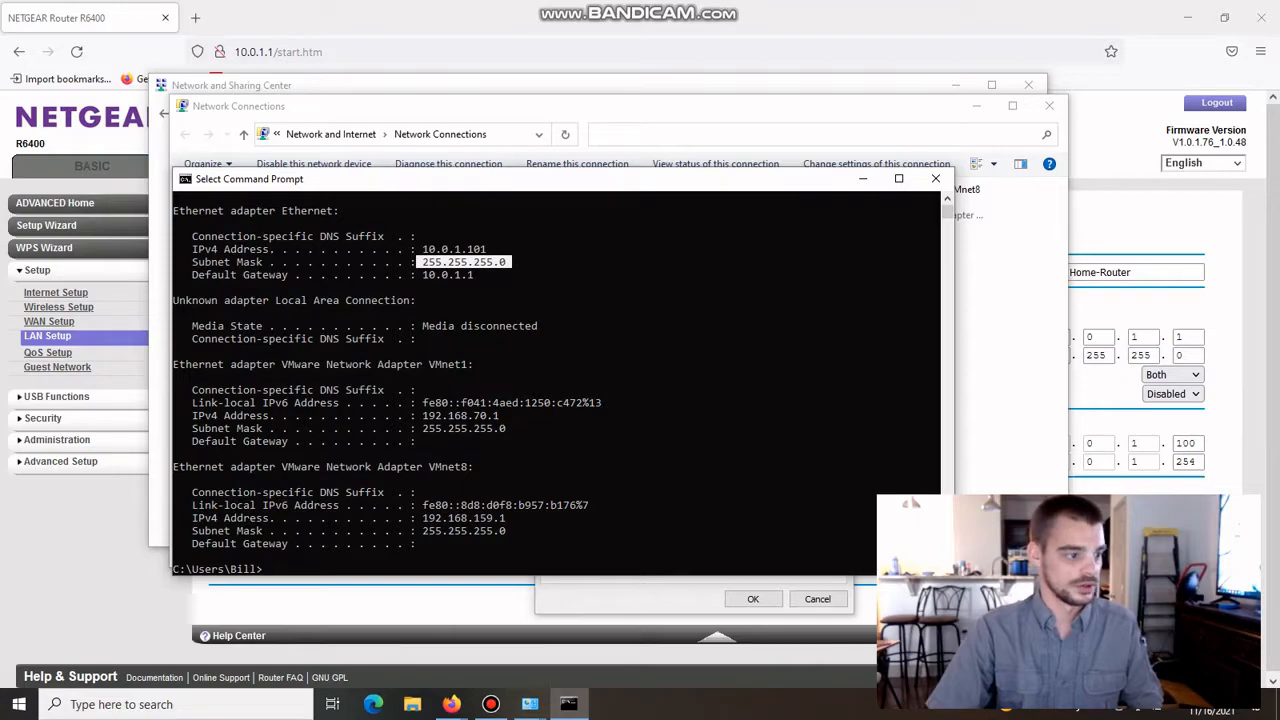
- Return to the Ethernet adapter's IPv4 properties and set the subnet mask to 255.255.255.0 and the default gateway to 10.0.1.1
left_click(1010, 520)
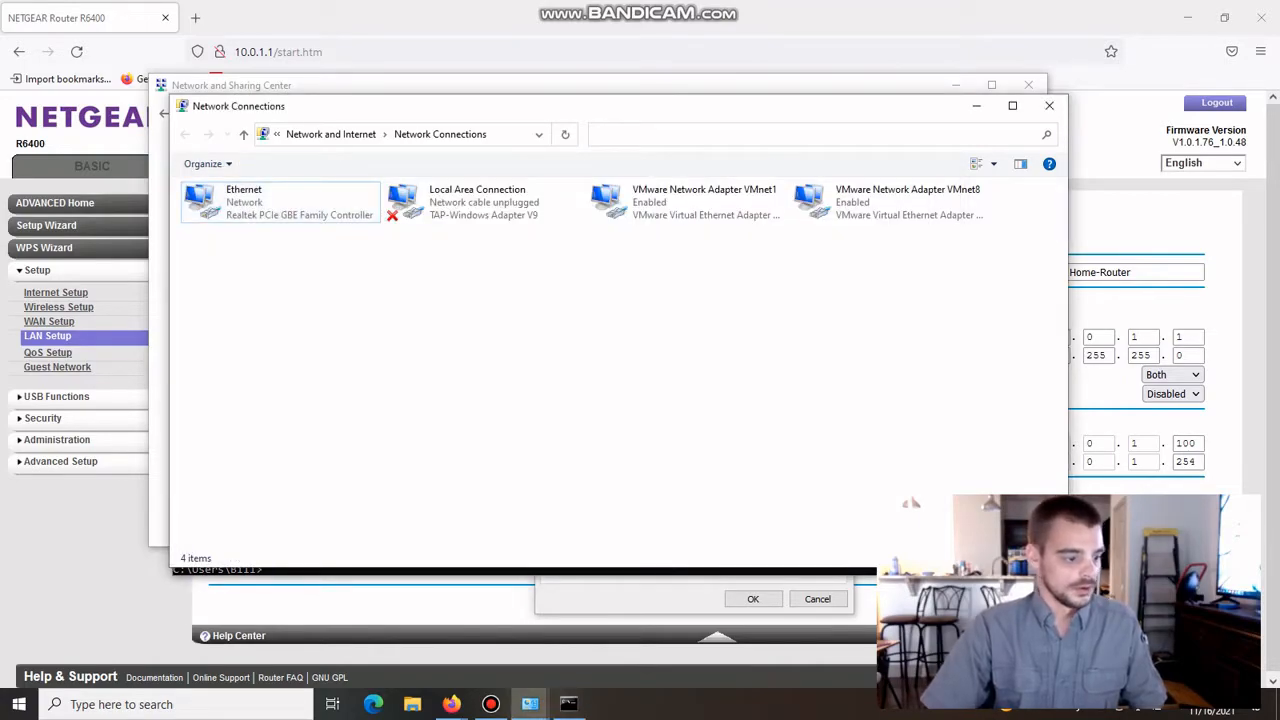
left_click(640, 599)
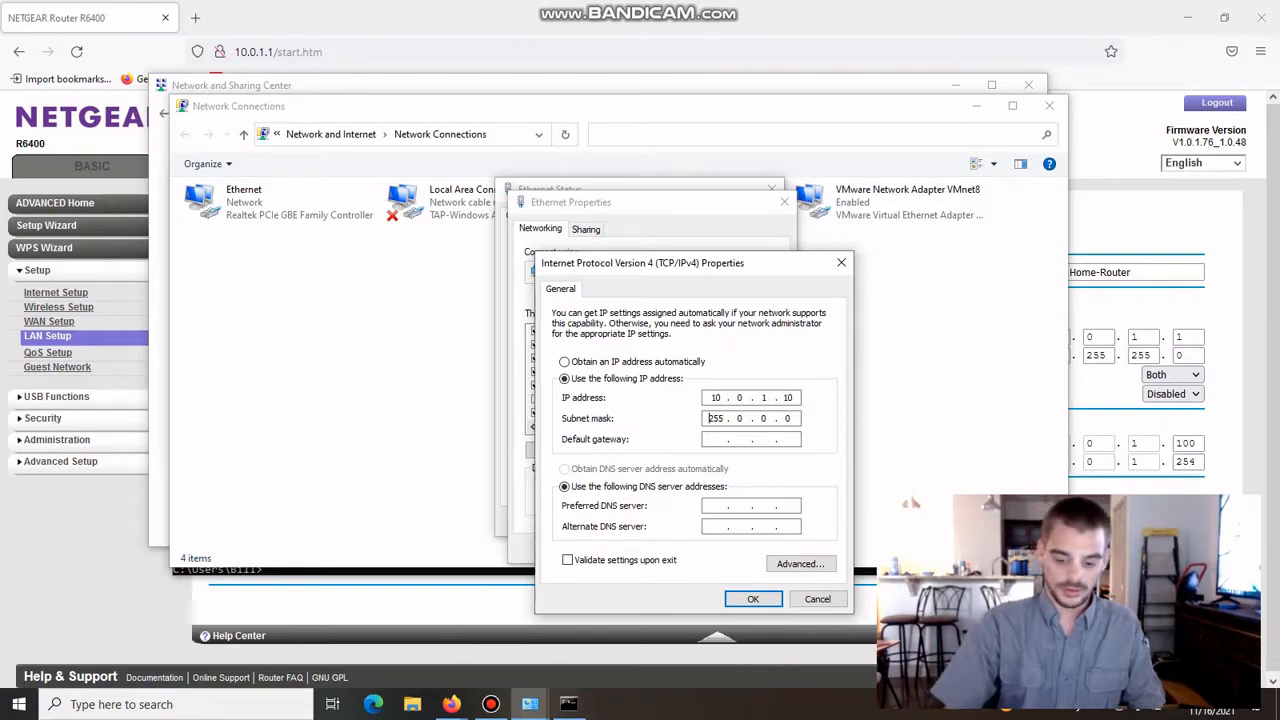
type("255 . 255 . 255")
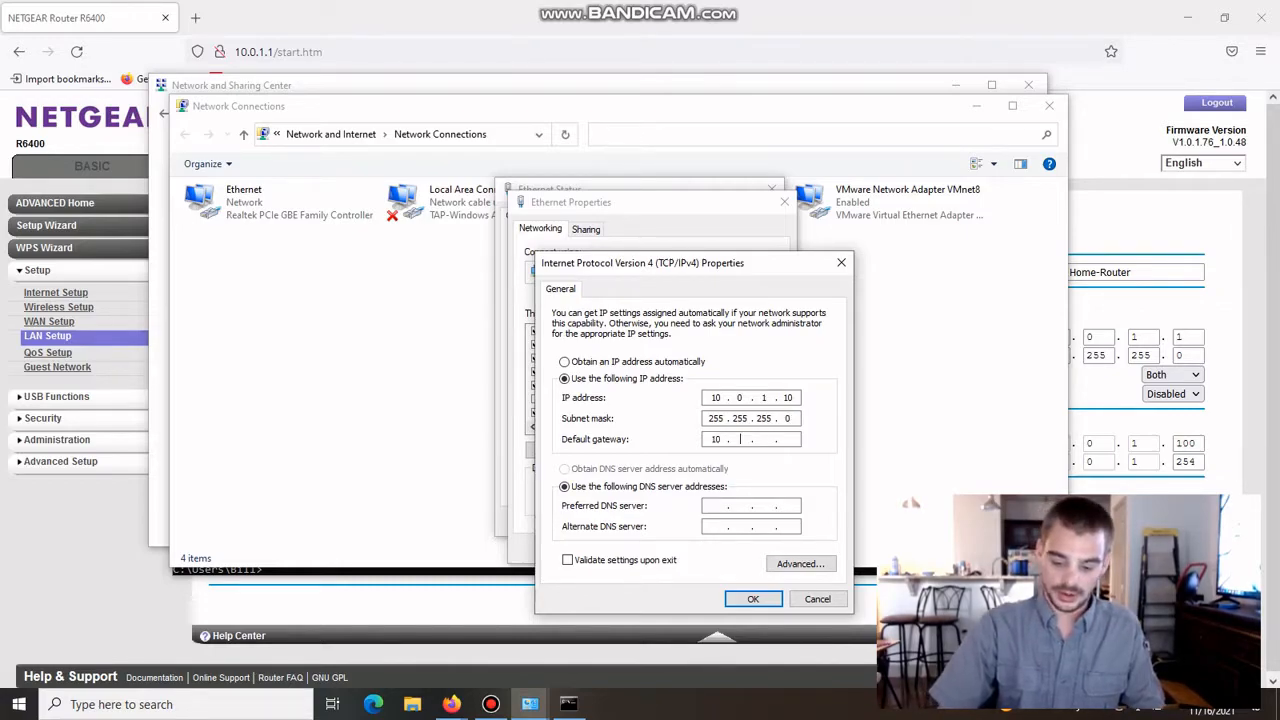
- Set the preferred DNS server to 1.1.1.1 and the alternate to 8.8.8.8, then save and close the Ethernet adapter's settings
type("1 . 1 . 1 . 1")
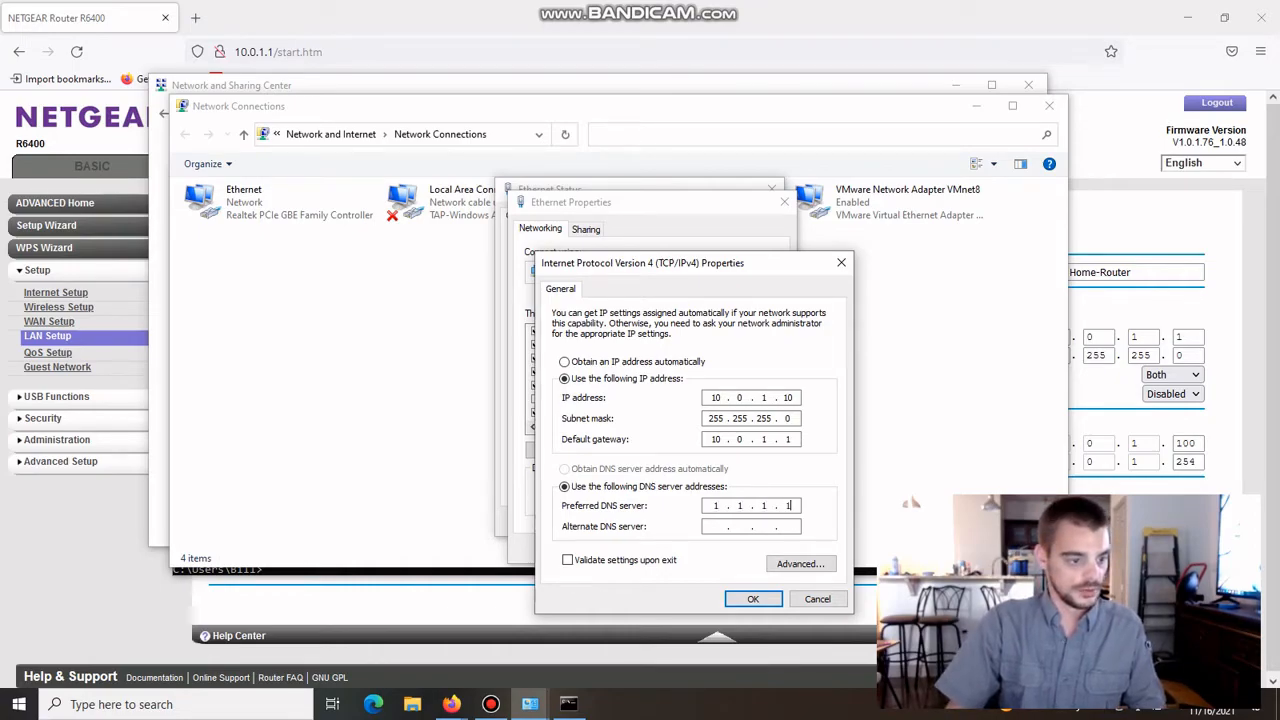
left_click(716, 526)
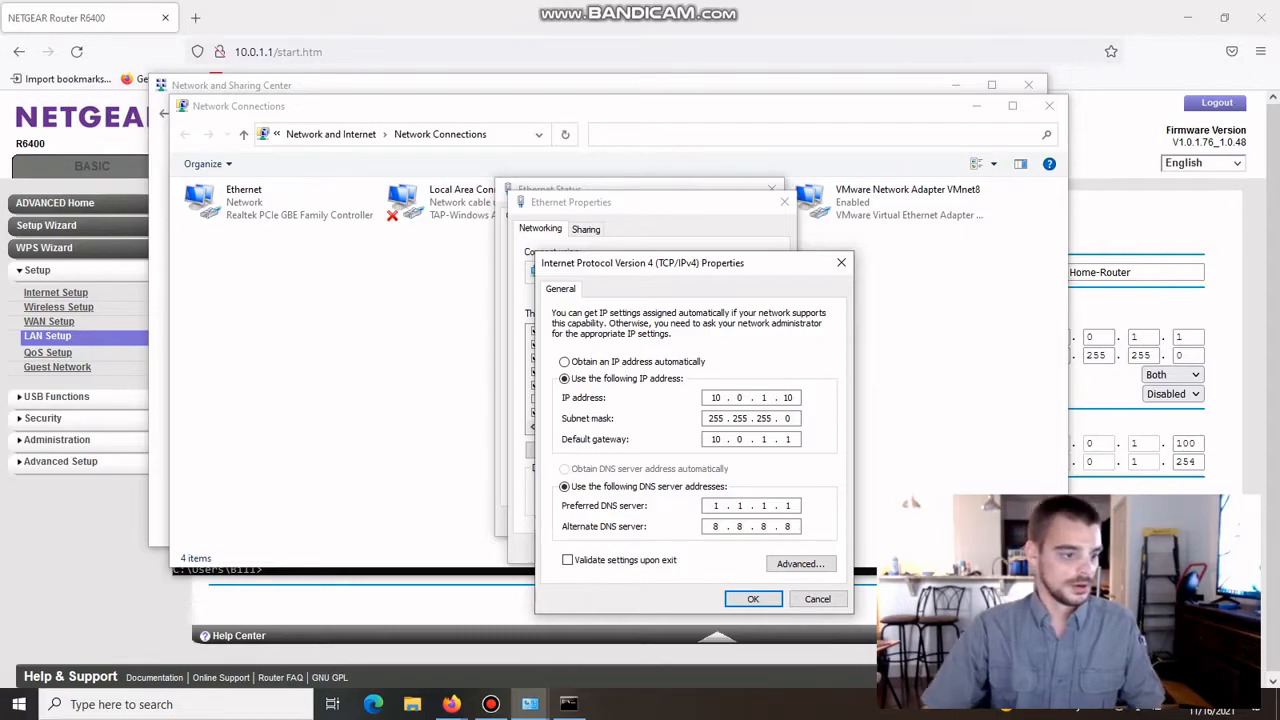
key("Return")
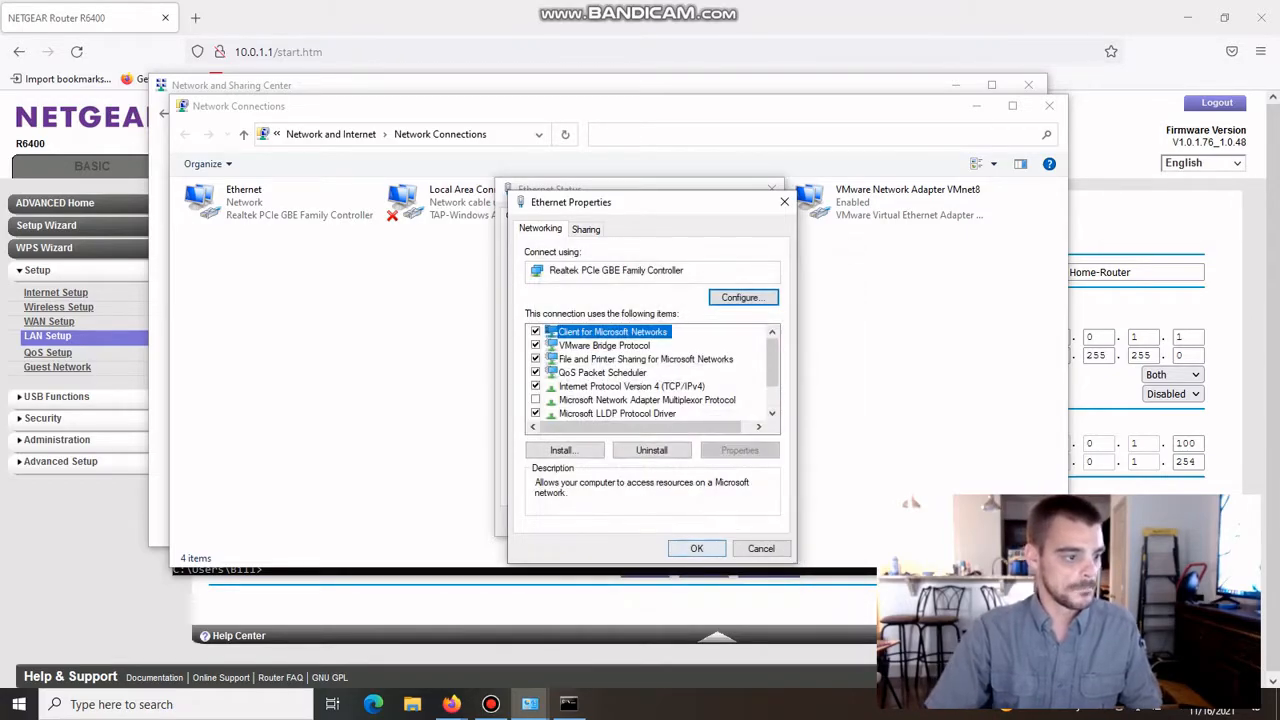
left_click(697, 548)
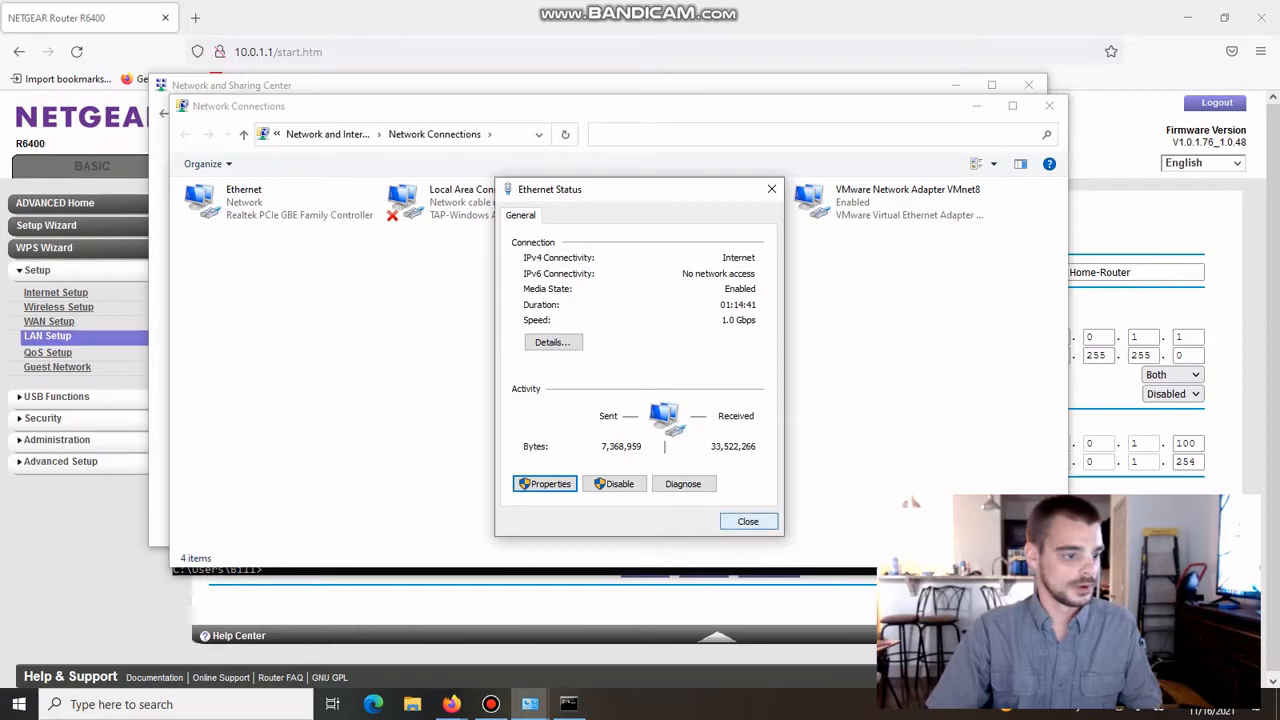
left_click(748, 521)
- Rerun ipconfig in Command Prompt and highlight the Ethernet adapter's IPv4 address
left_click(568, 704)
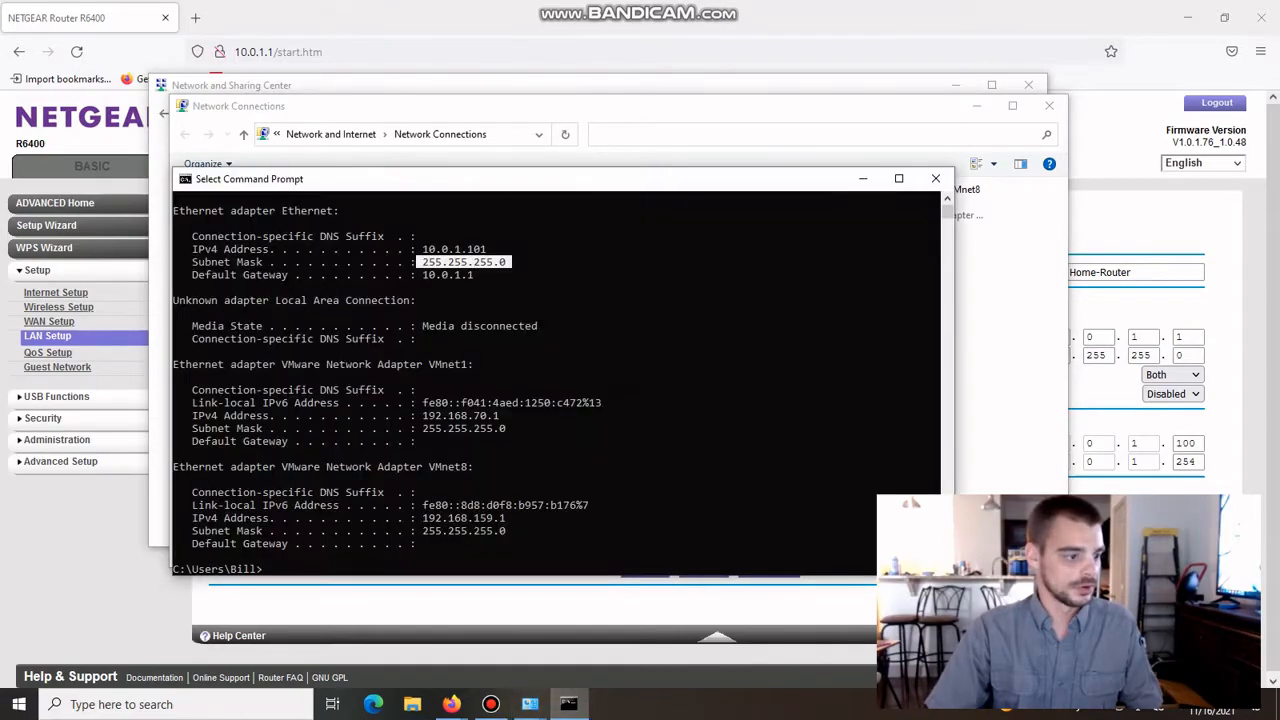
key("Up")
key("Return")
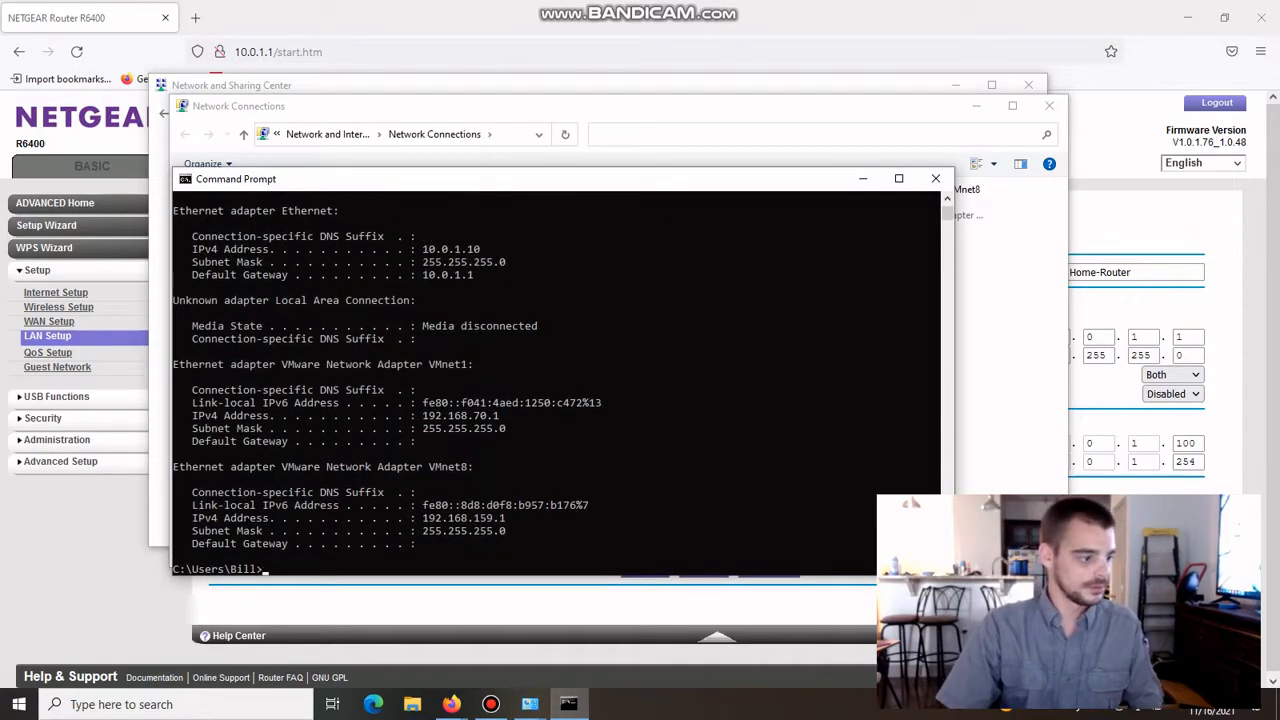
left_click_drag(422, 249, 476, 249)
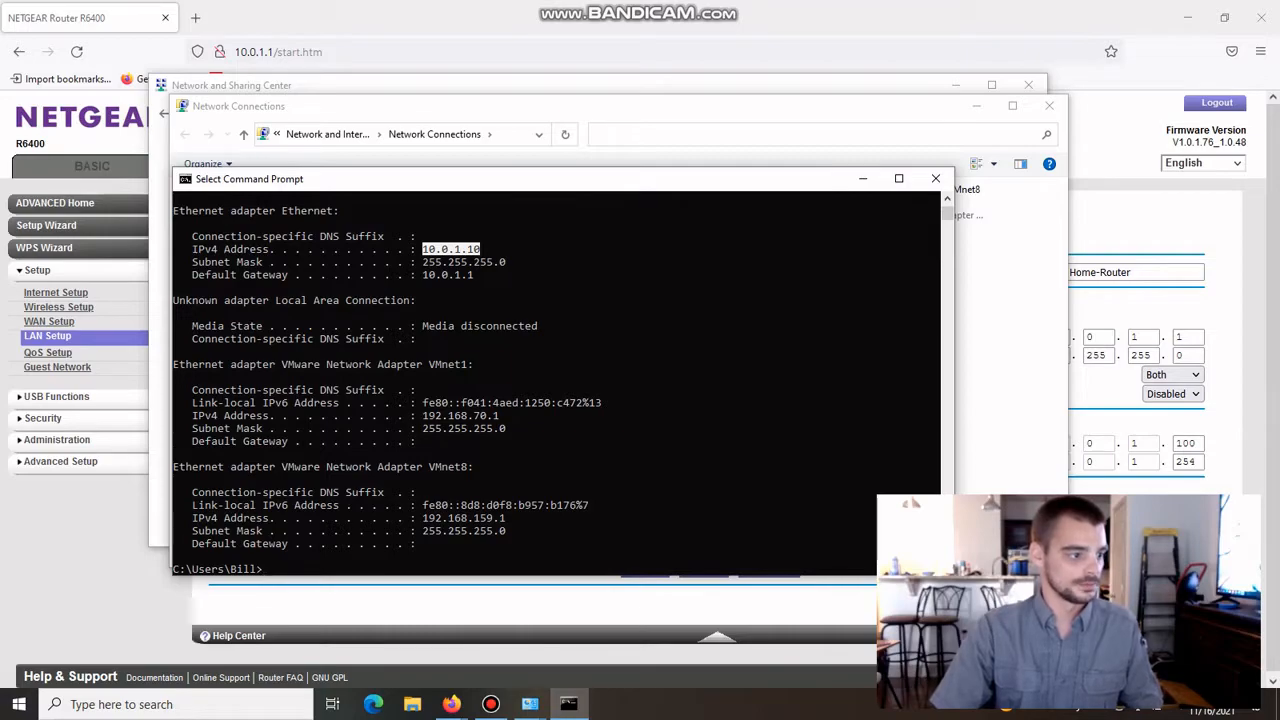
- Set the Ethernet adapter's IPv4 properties to obtain the IP address and DNS server address automatically, and save the change
key("alt+Tab")
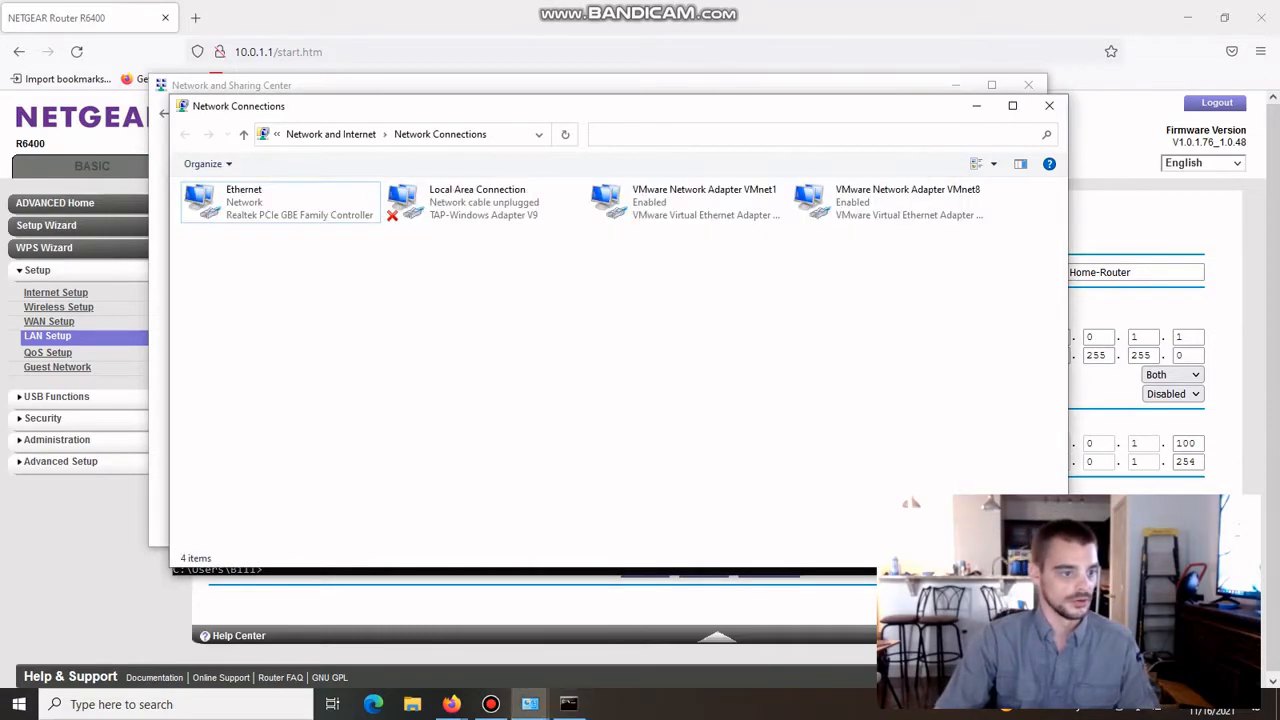
double_click(260, 200)
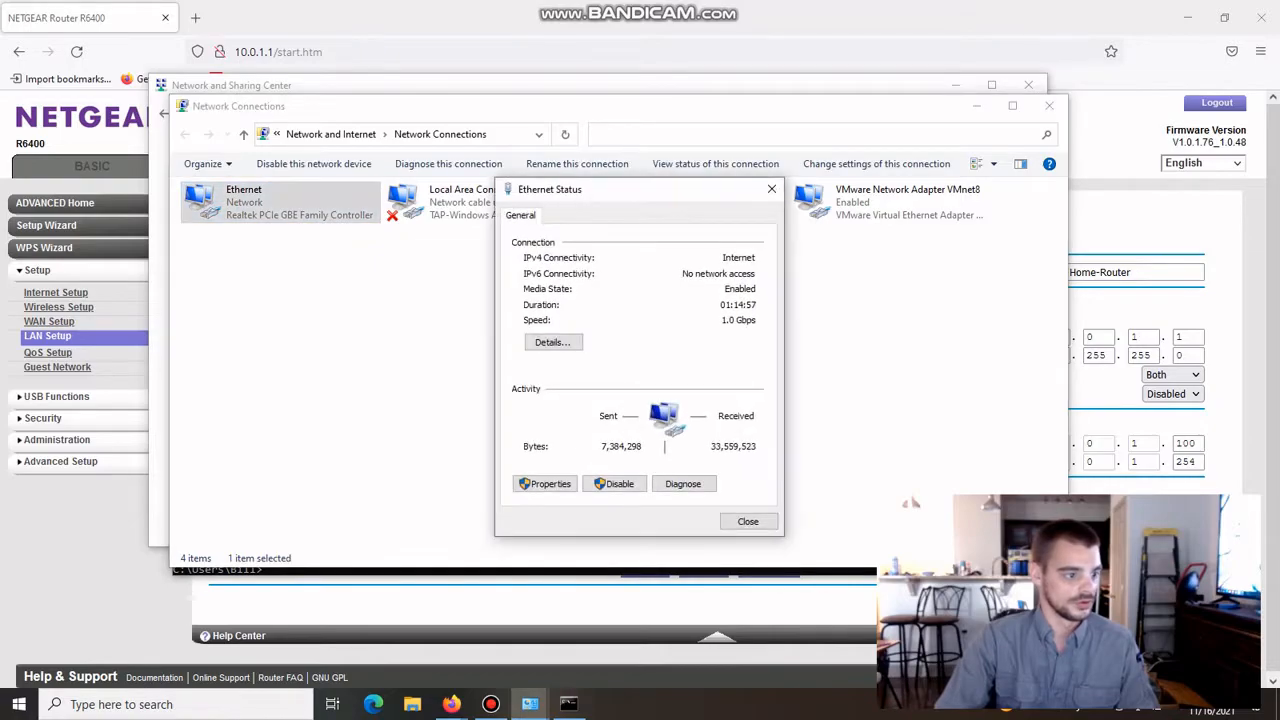
left_click(545, 483)
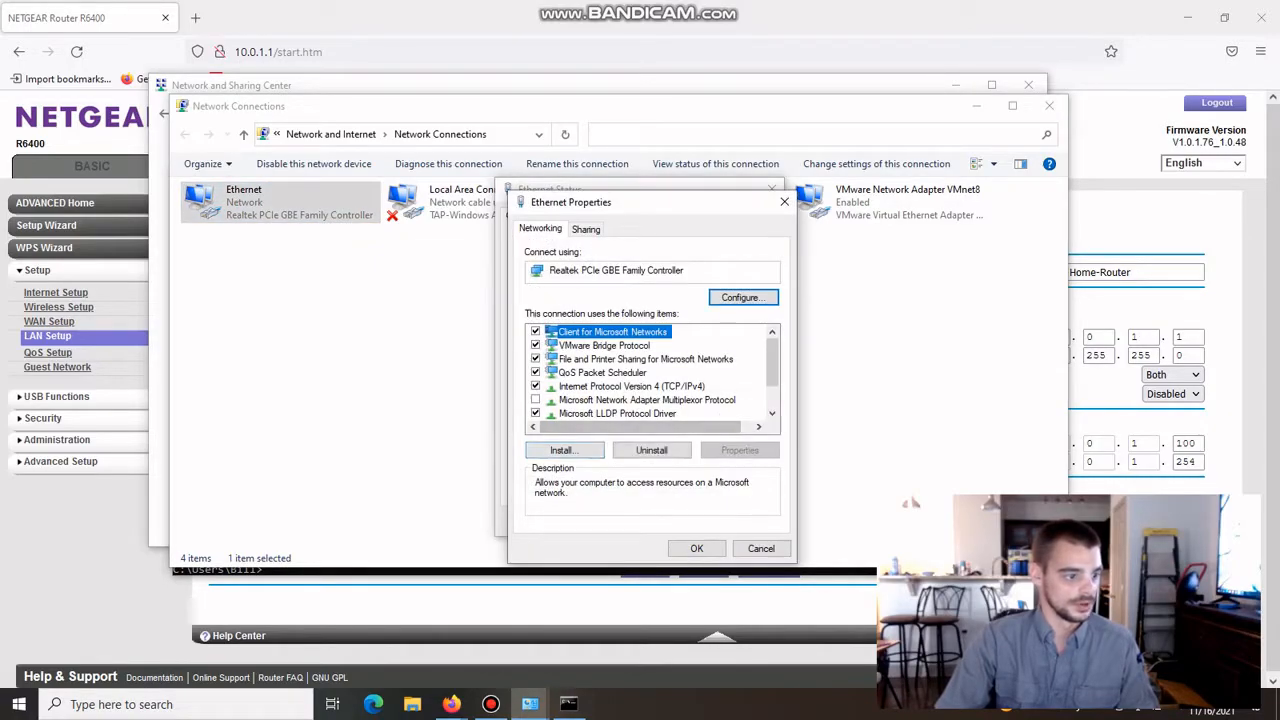
left_click(632, 385)
double_click(632, 386)
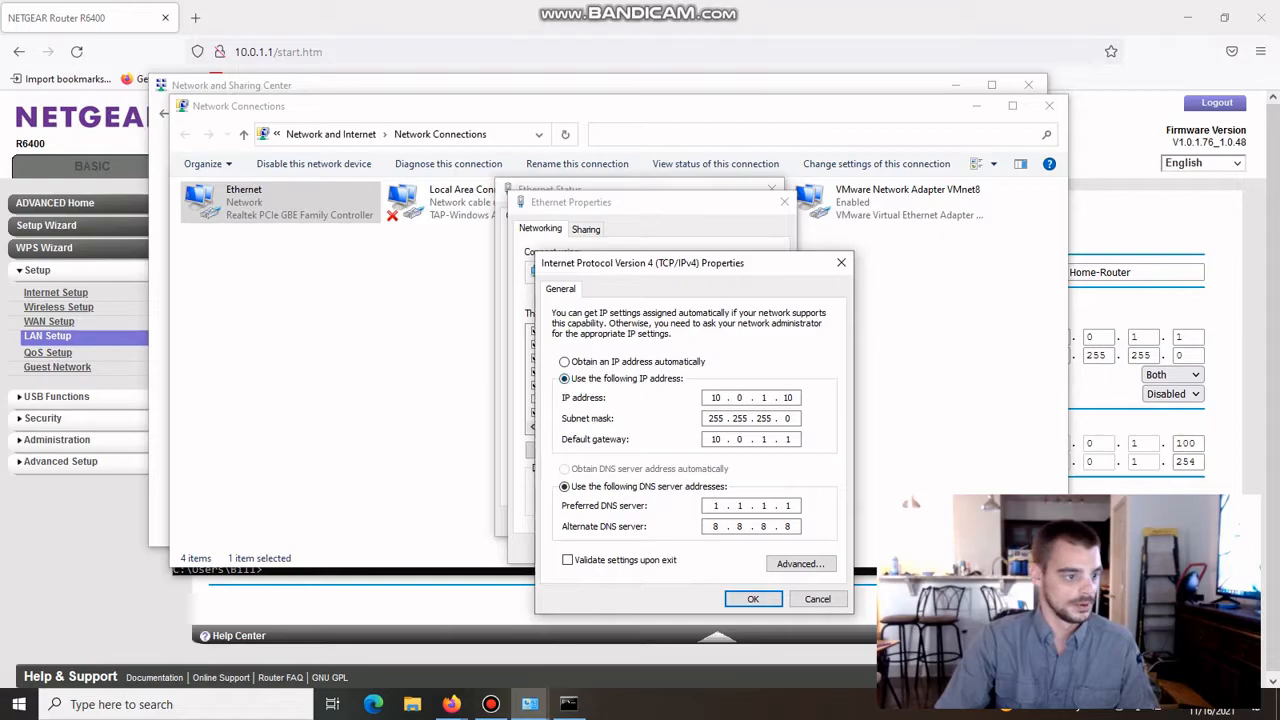
left_click(565, 362)
left_click(565, 469)
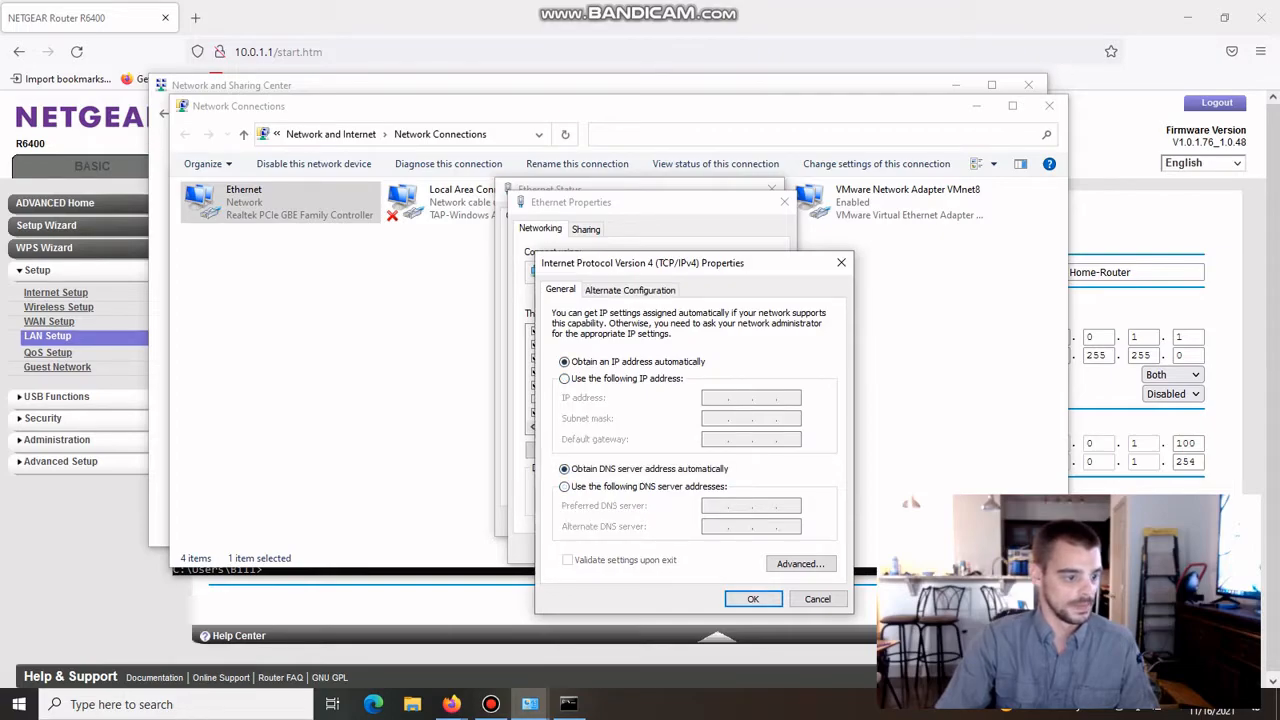
left_click(753, 599)
left_click(697, 548)
left_click(748, 521)
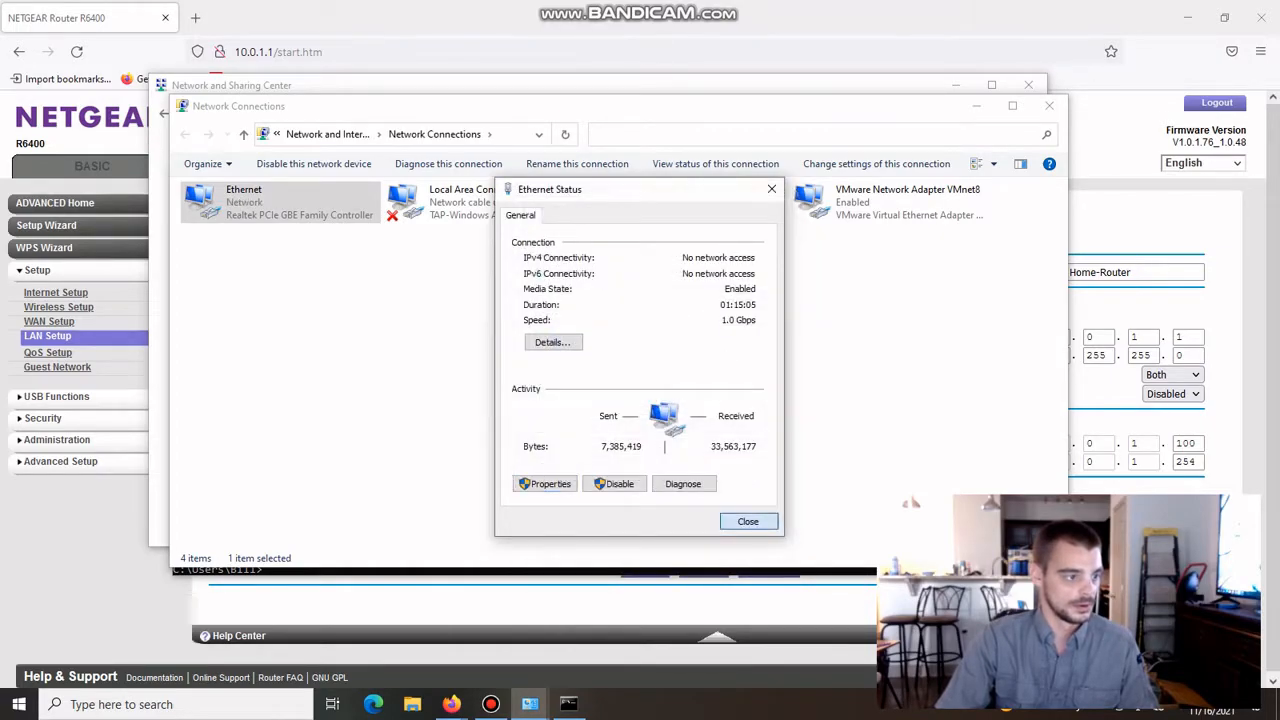
- Open the Ethernet connection's properties under Network & Internet in Windows Settings
key("super")
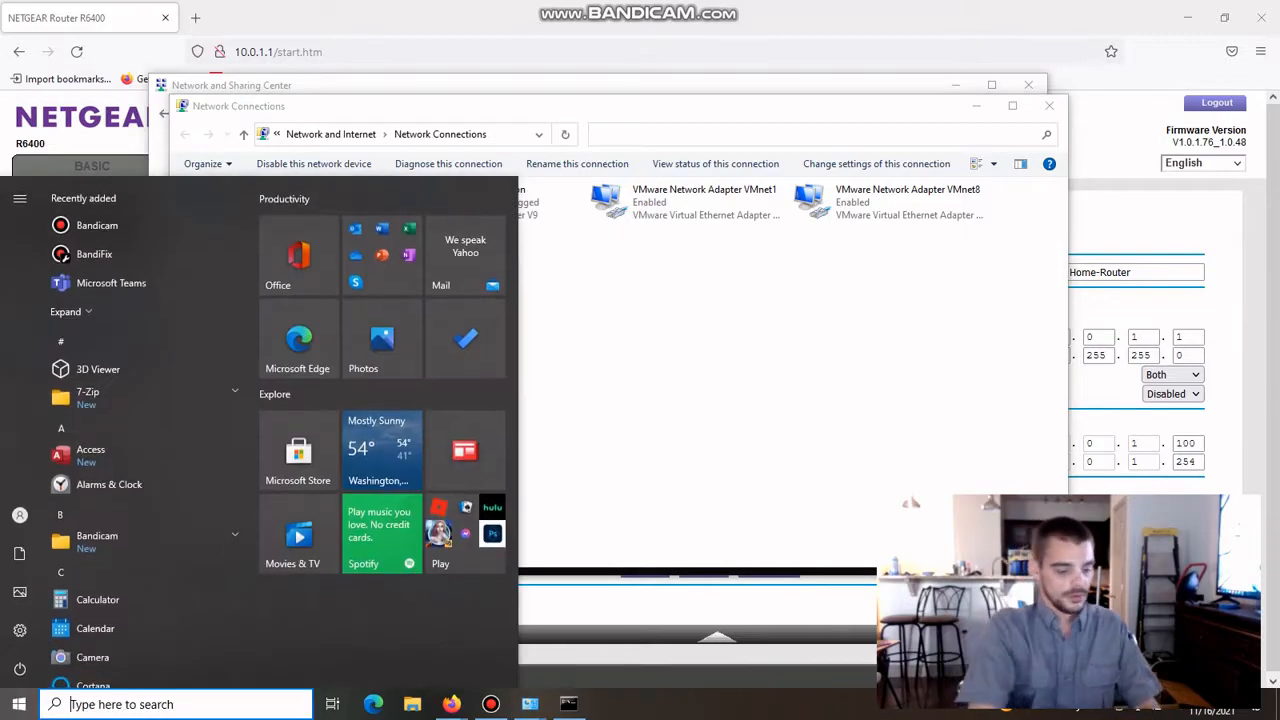
type("se")
key("Return")
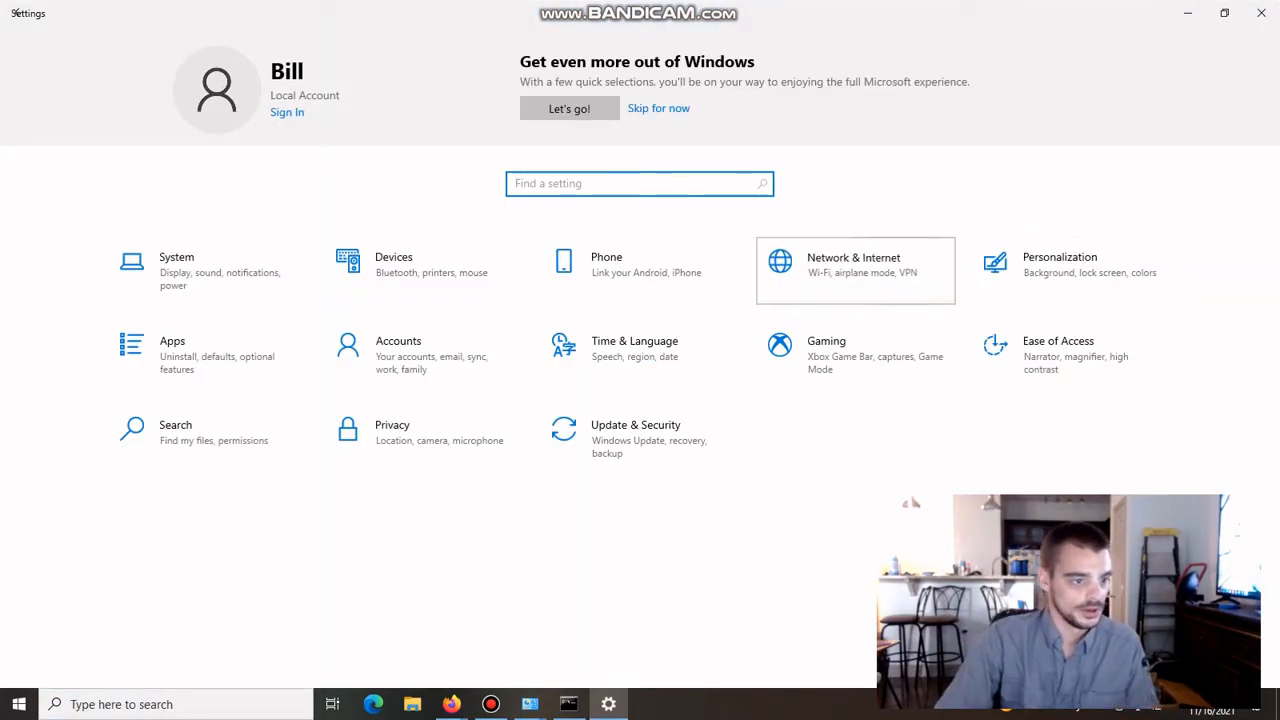
left_click(855, 268)
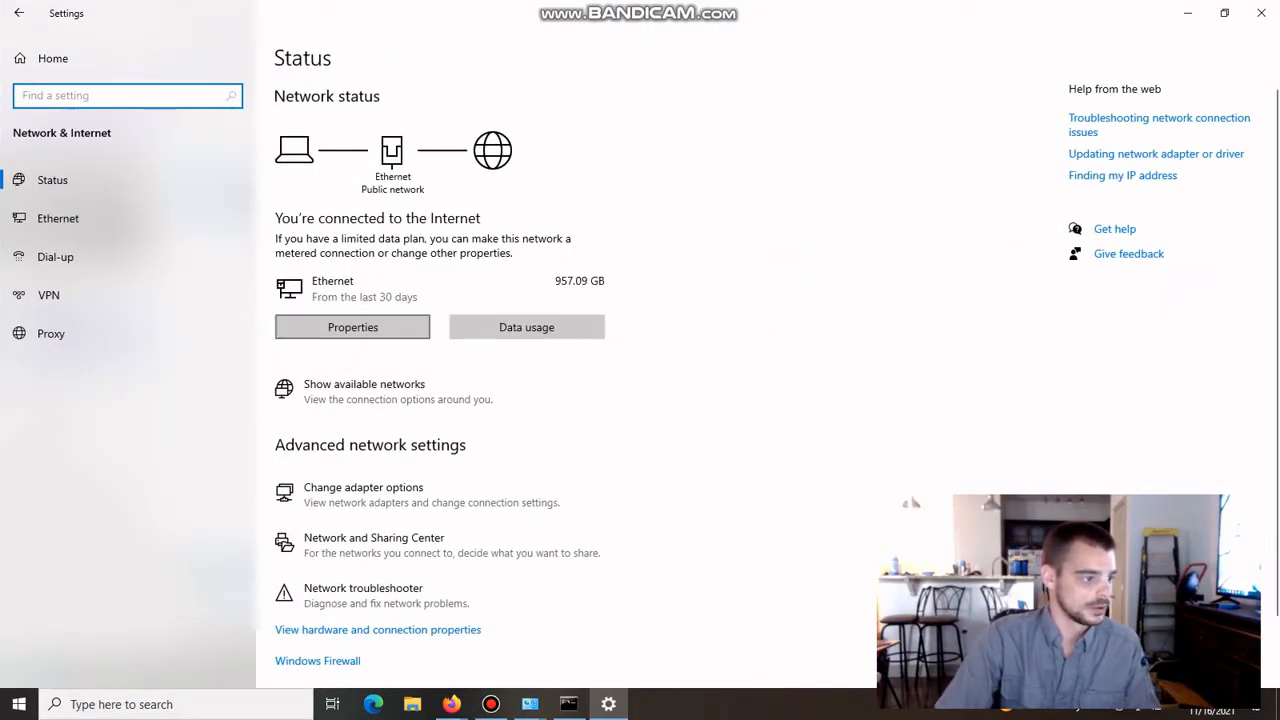
left_click(353, 327)
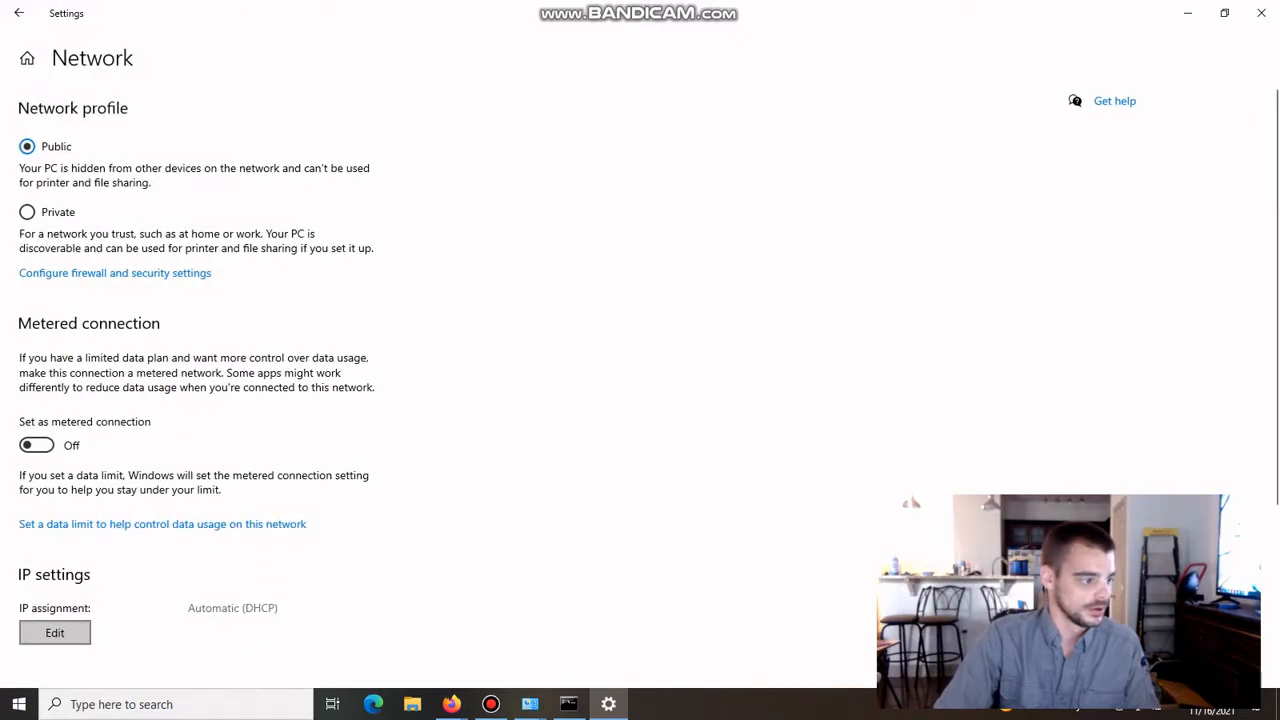
- Switch the Ethernet connection's IP settings to Manual, turn on IPv4, and enter 10.0.1.10 as the IP address
left_click(55, 632)
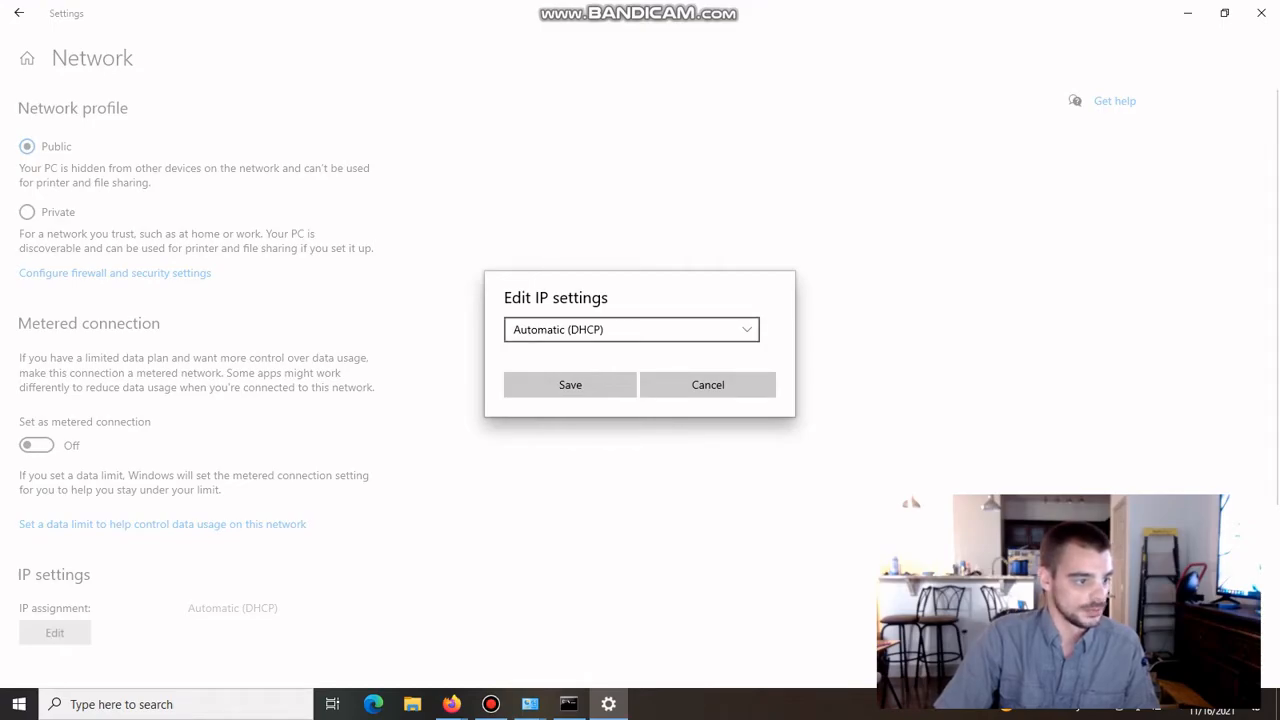
left_click(631, 330)
left_click(631, 356)
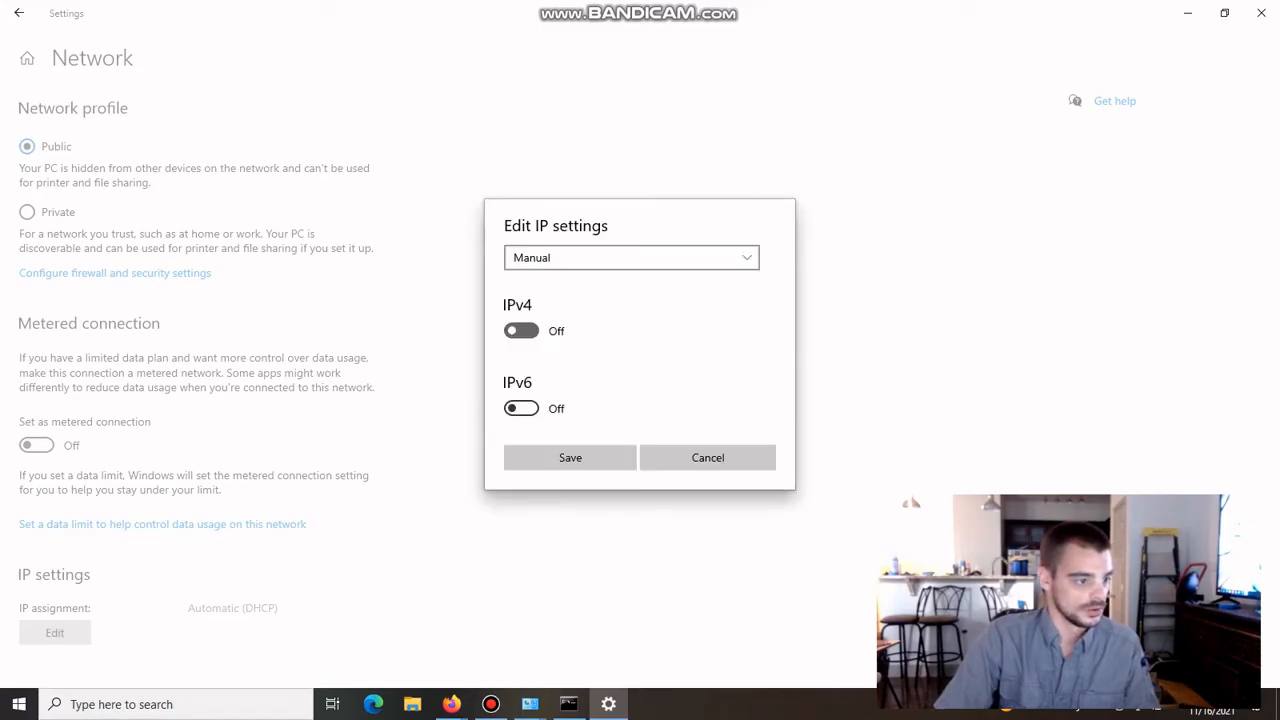
left_click(521, 331)
left_click(631, 229)
type("10.0.1.10")
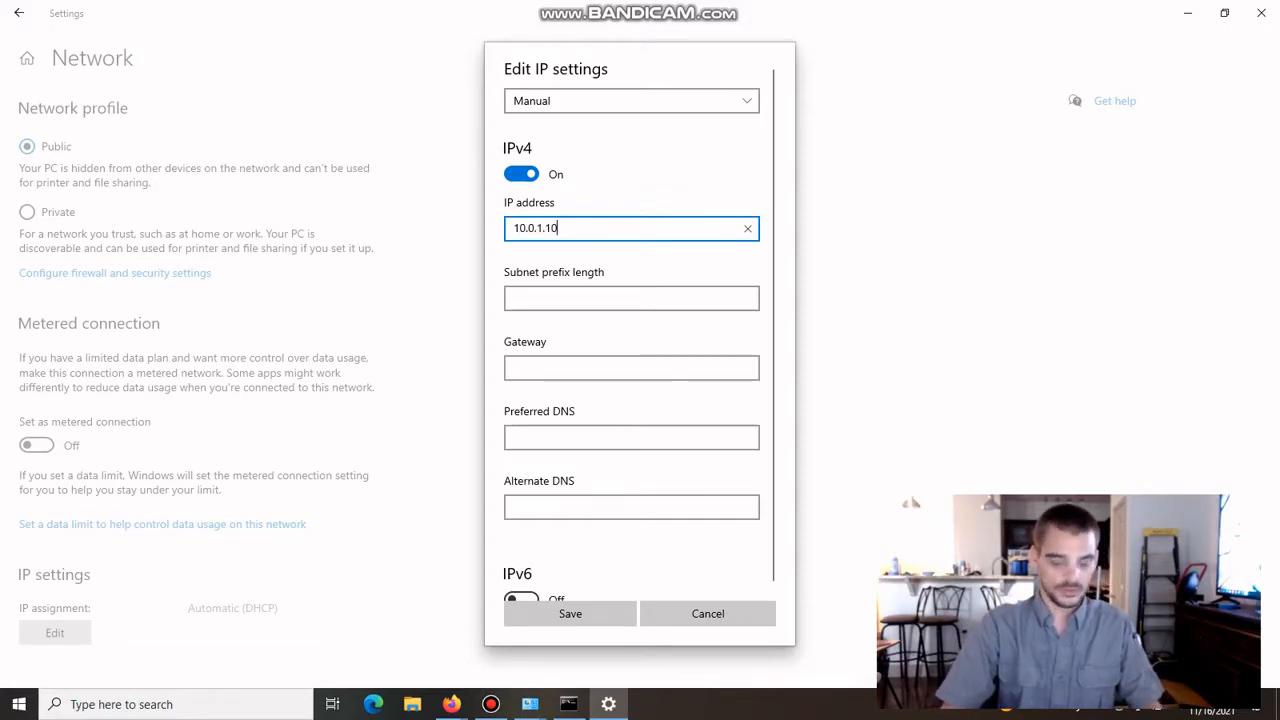
key("Tab")
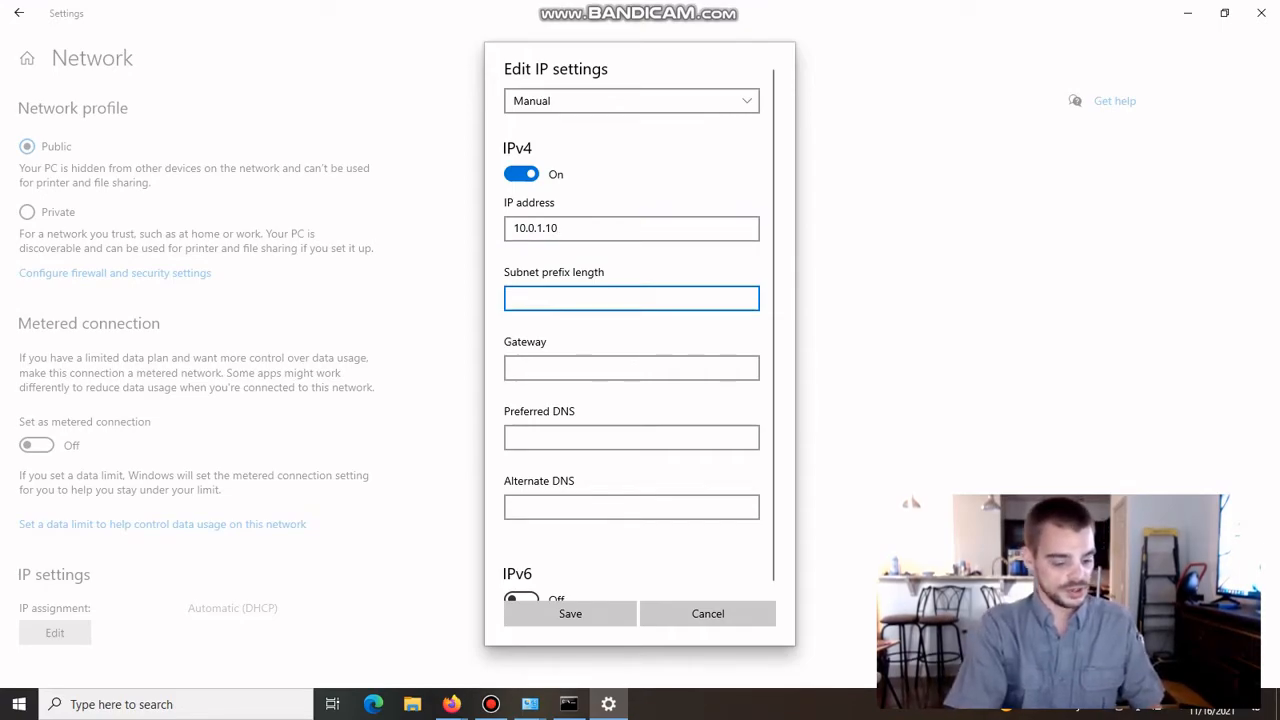
- Set the subnet prefix length to 24, gateway to 10.0.1.1, preferred DNS to 1.1.1.1 and alternate DNS to 8.8.8.8, and save the IP settings
type("24")
key("Tab")
type("10.0.1.1")
key("Tab")
type("1.1.1.1")
key("Tab")
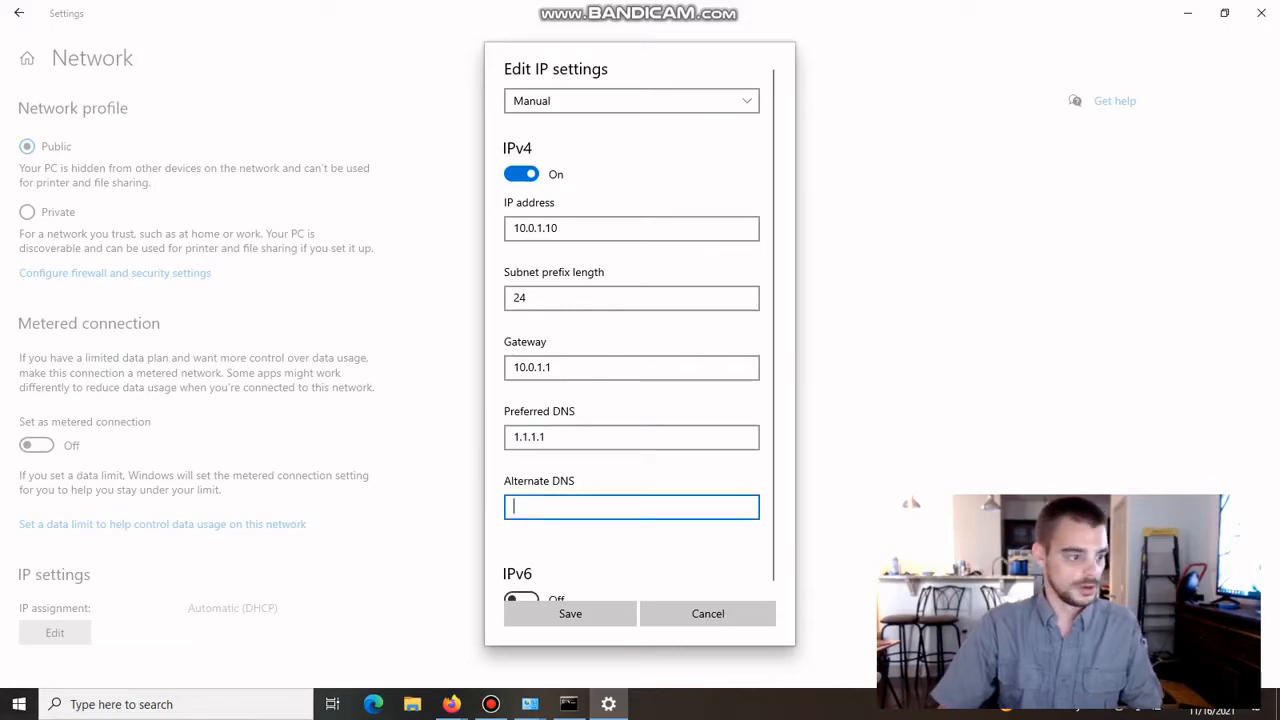
type("8.8")
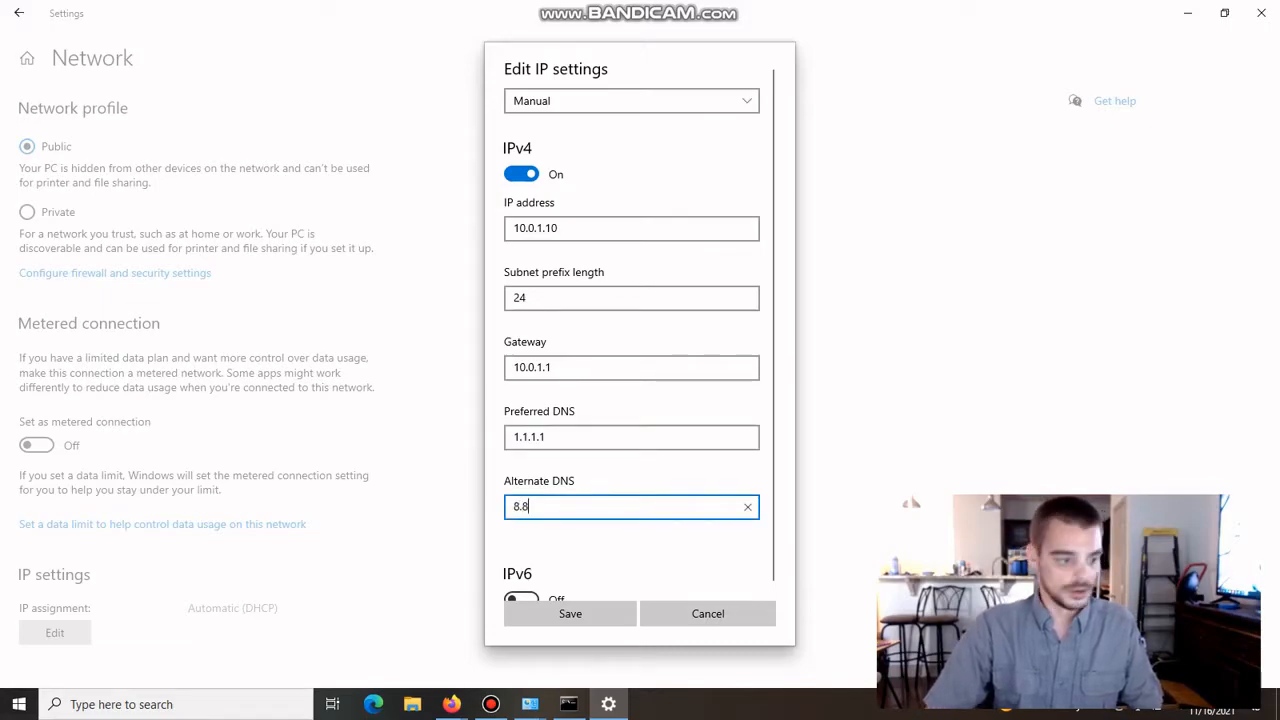
type(".8")
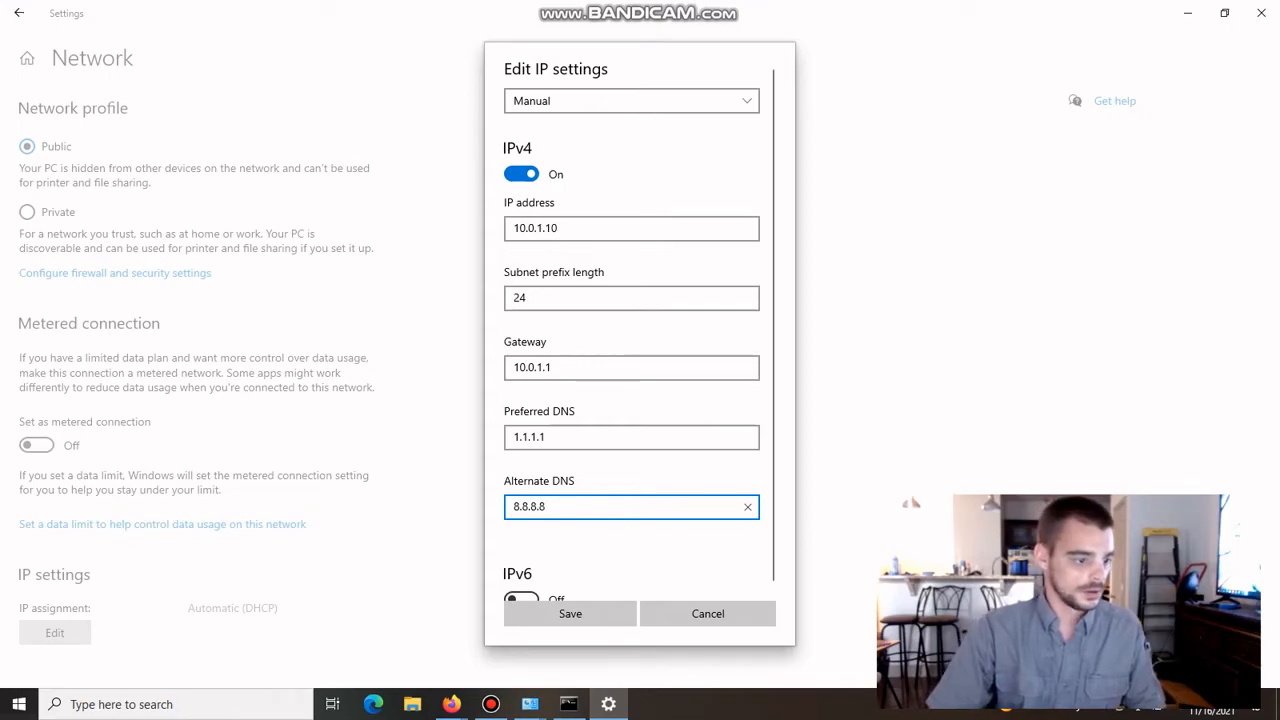
left_click(572, 614)
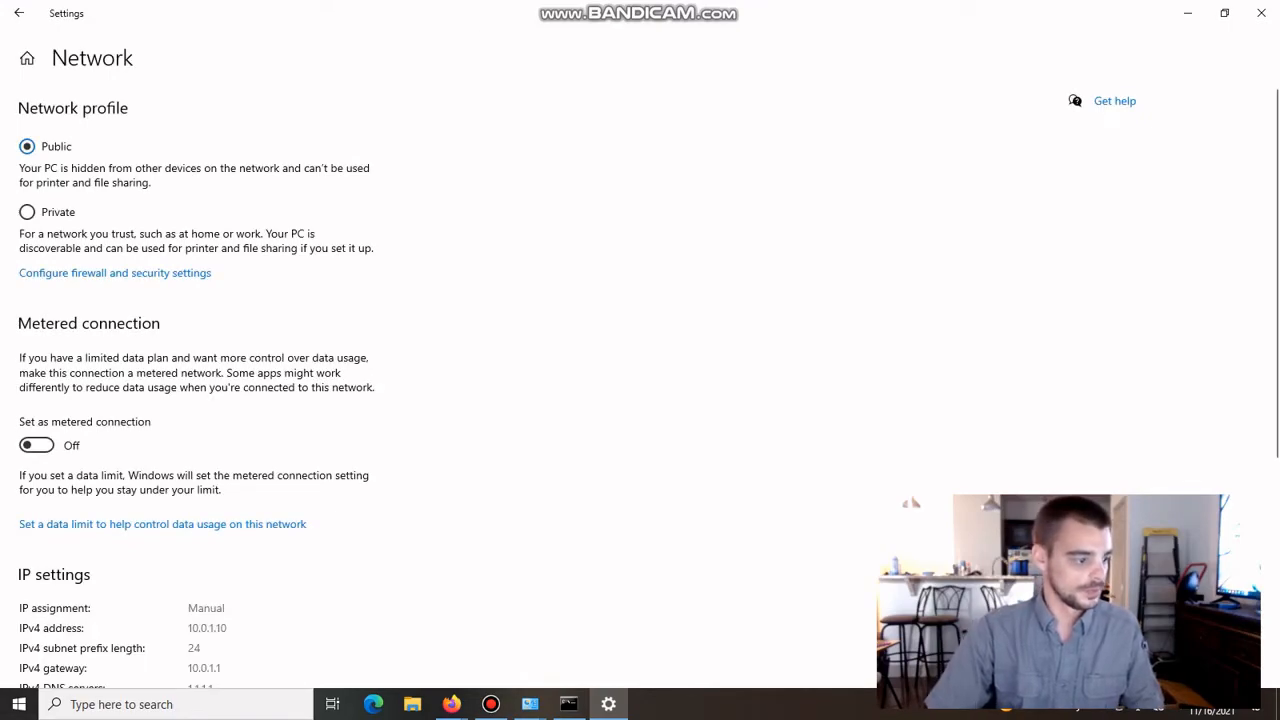
- Rerun ipconfig in Command Prompt and highlight the Ethernet adapter's IPv4 address and subnet mask
left_click(568, 704)
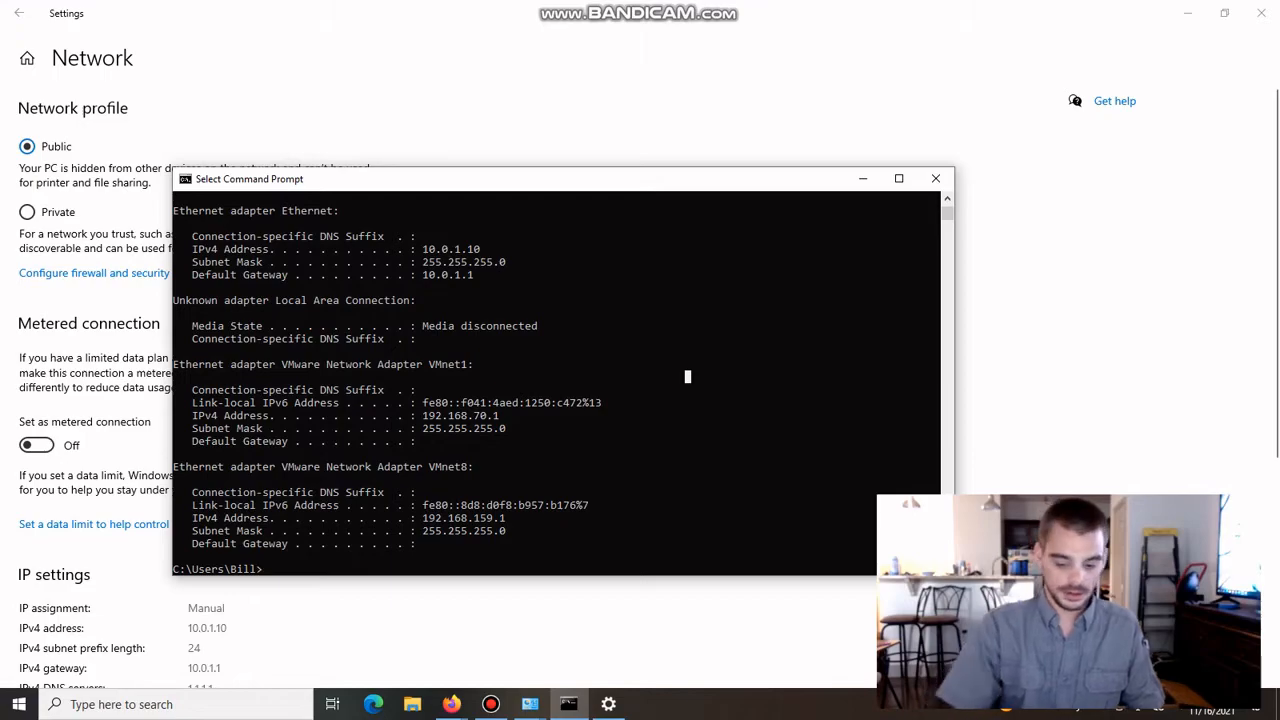
type("ipconfig")
key("Escape")
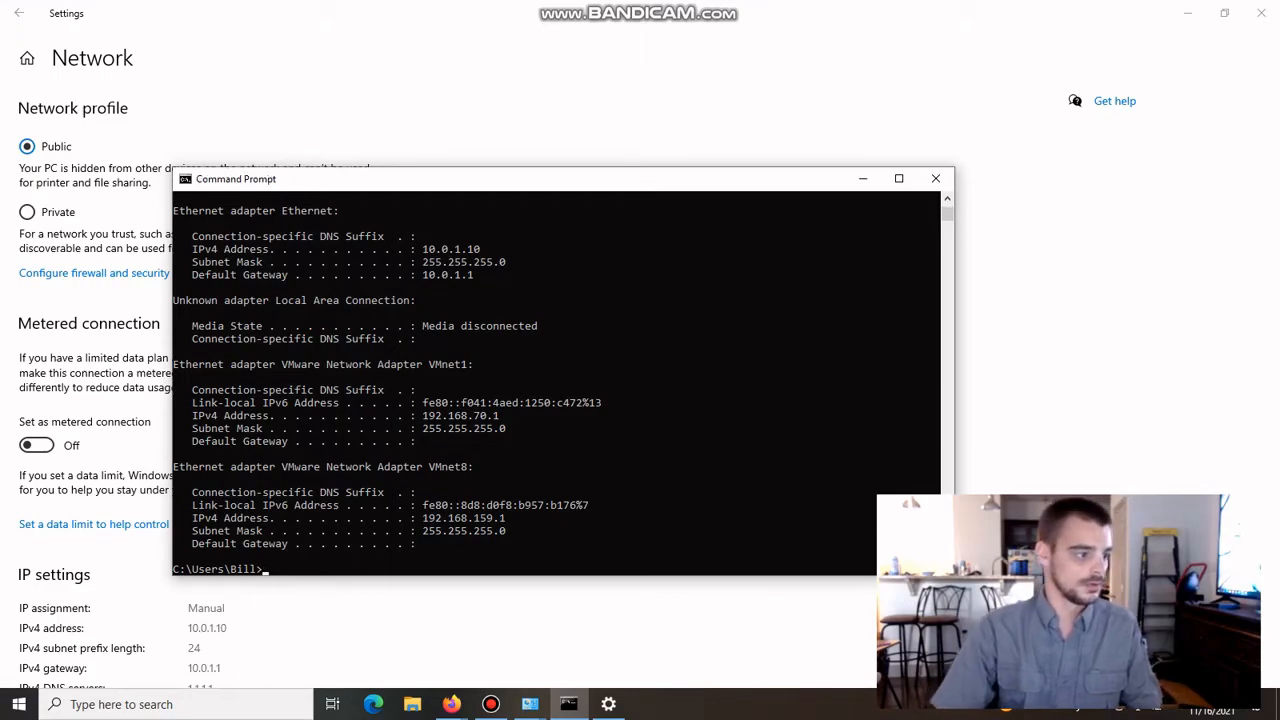
left_click_drag(422, 249, 518, 249)
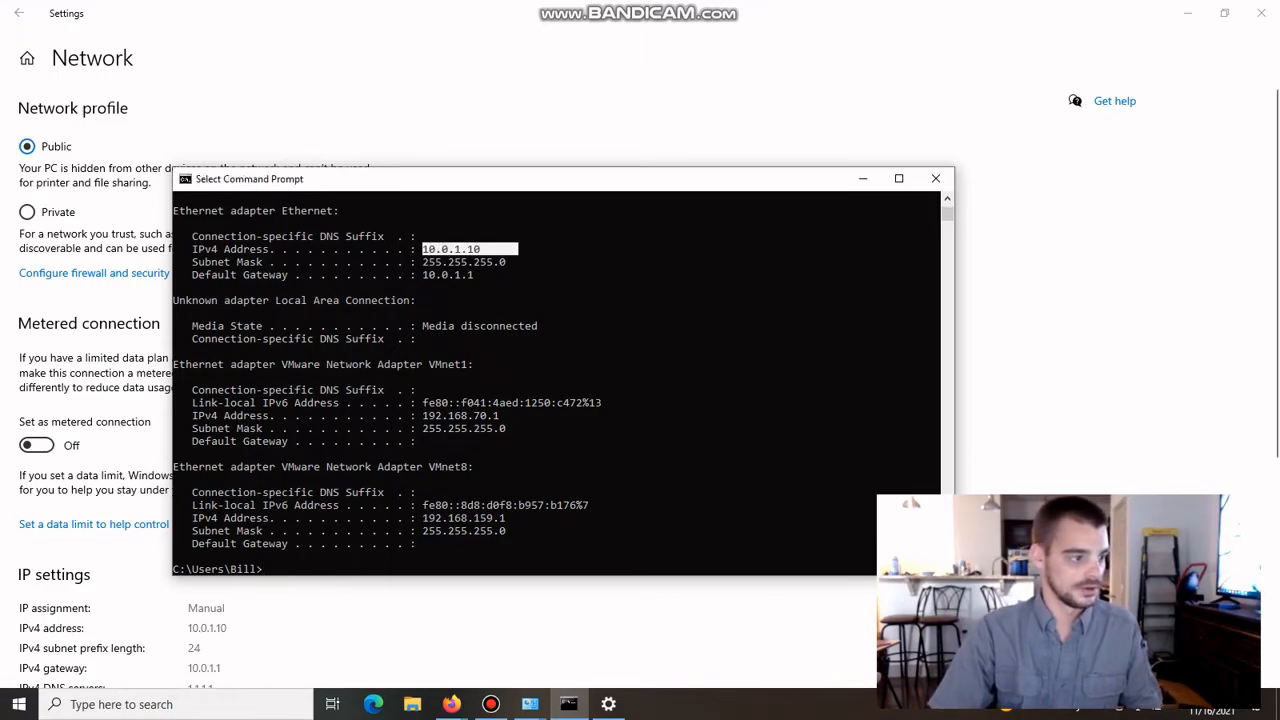
left_click(428, 262)
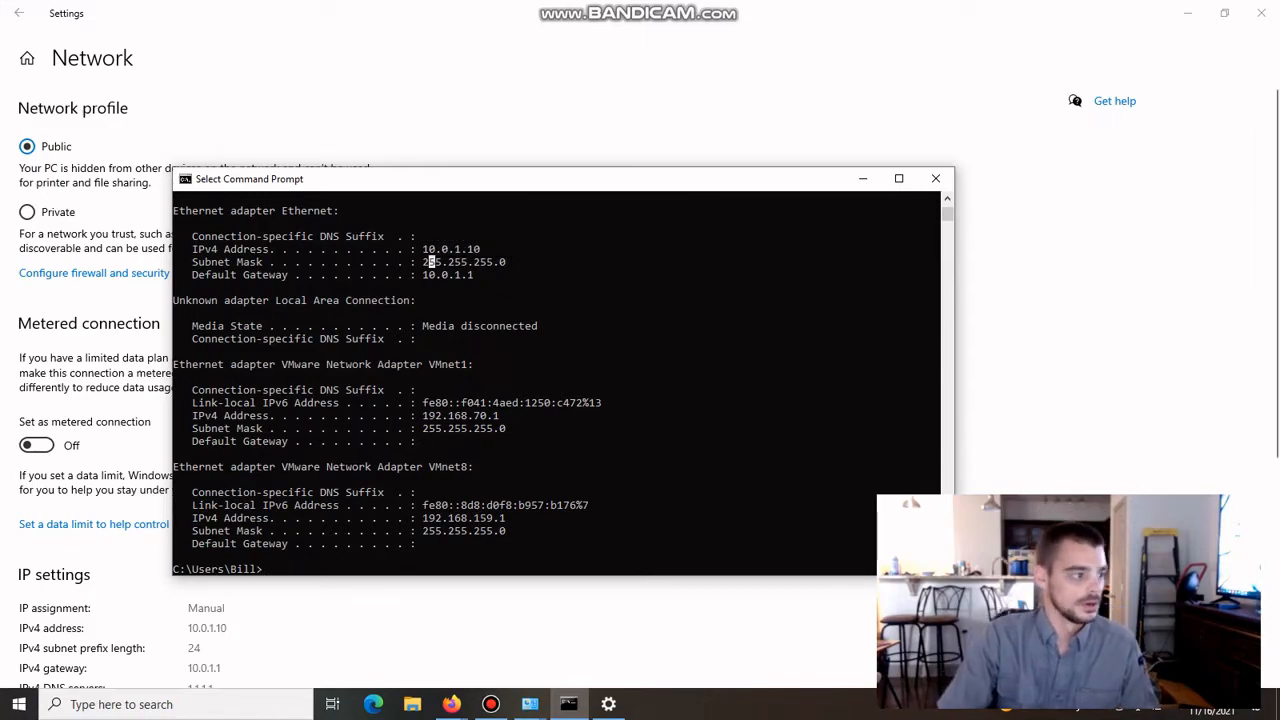
- Return to Windows Settings, switch the Ethernet connection's IP assignment to Automatic (DHCP), and save it
left_click(400, 632)
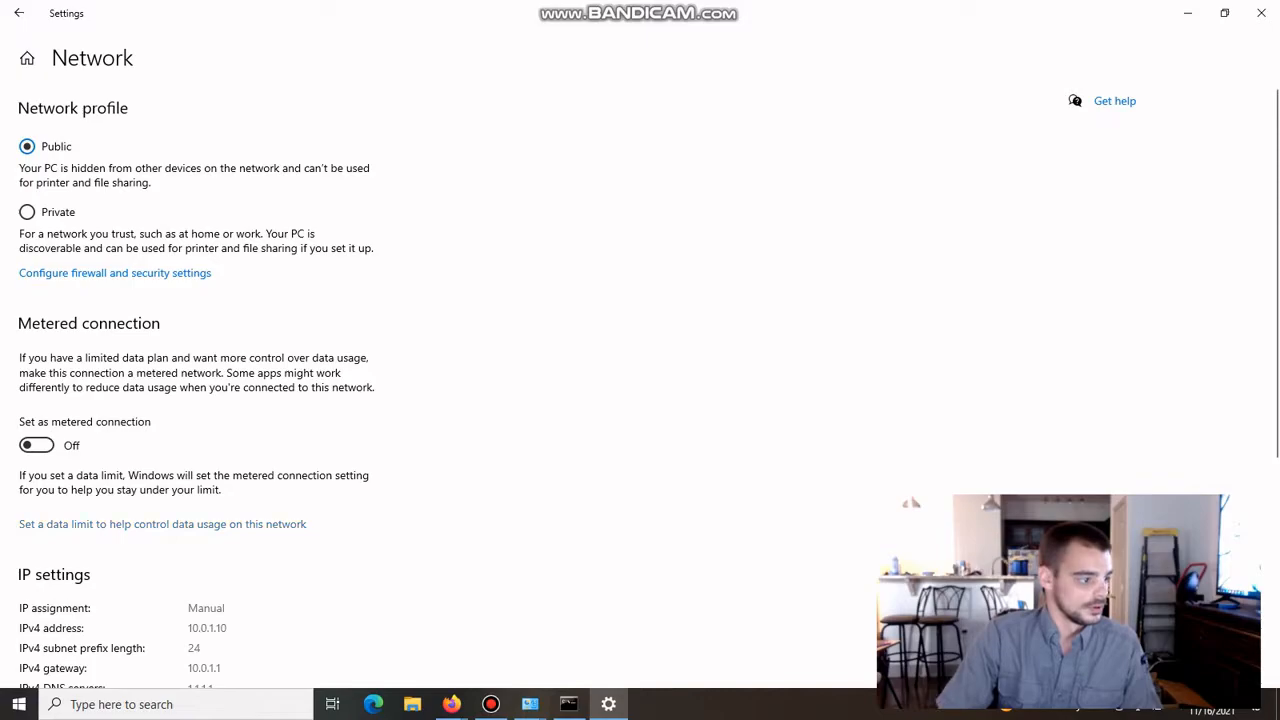
scroll(300, 520, "down", 2)
left_click(55, 545)
left_click(631, 100)
left_click(558, 74)
left_click(571, 384)
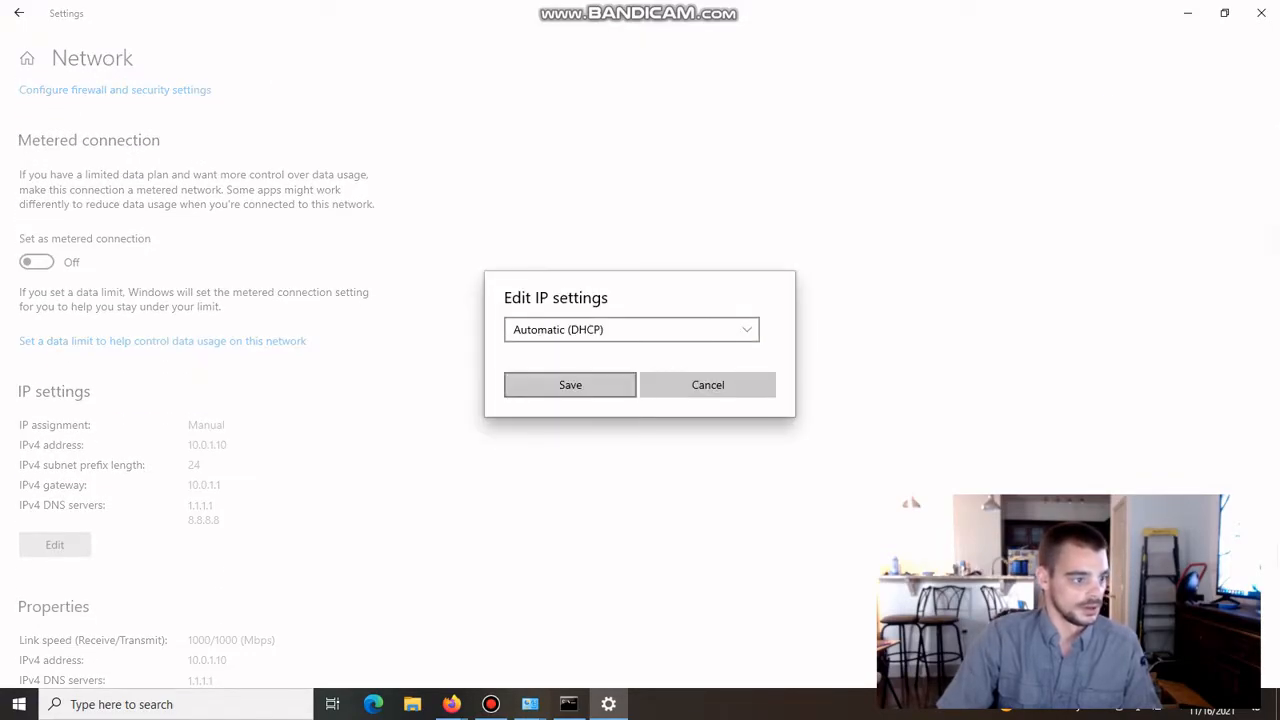
- Check the Ethernet adapter's IPv4 address again with ipconfig in Command Prompt, highlight it, and minimize the window
left_click(568, 704)
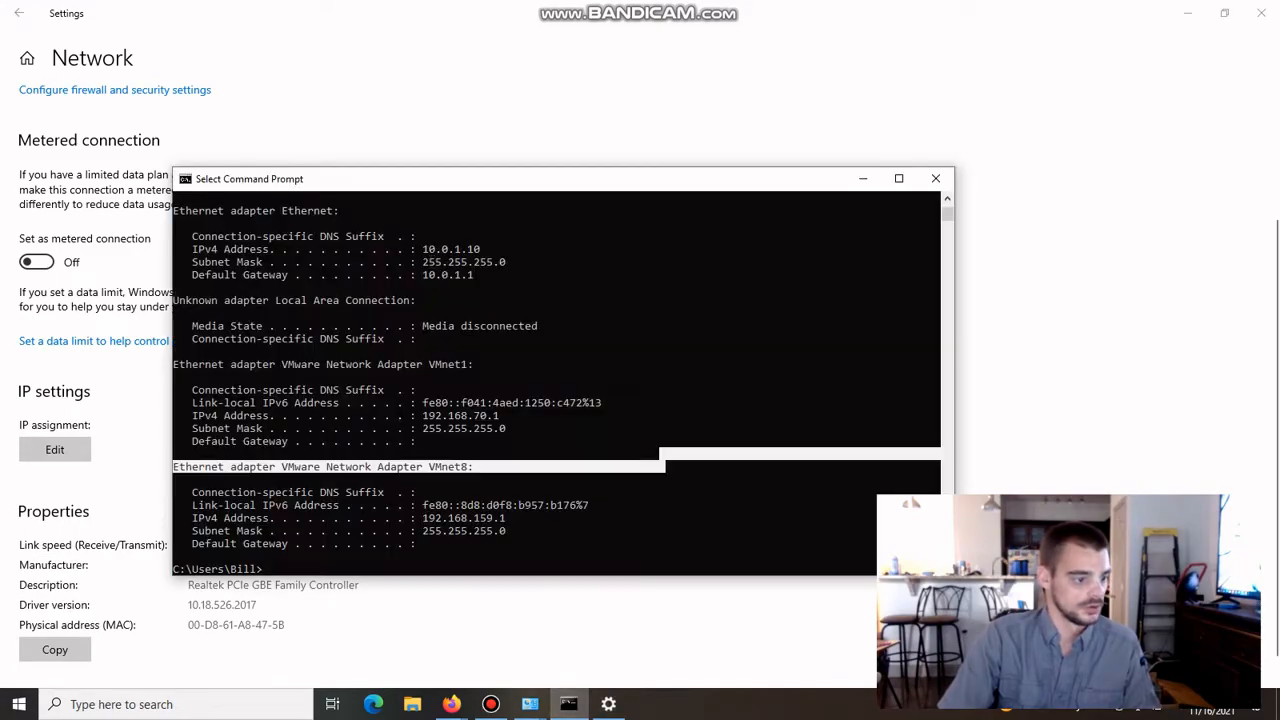
left_click_drag(416, 249, 492, 249)
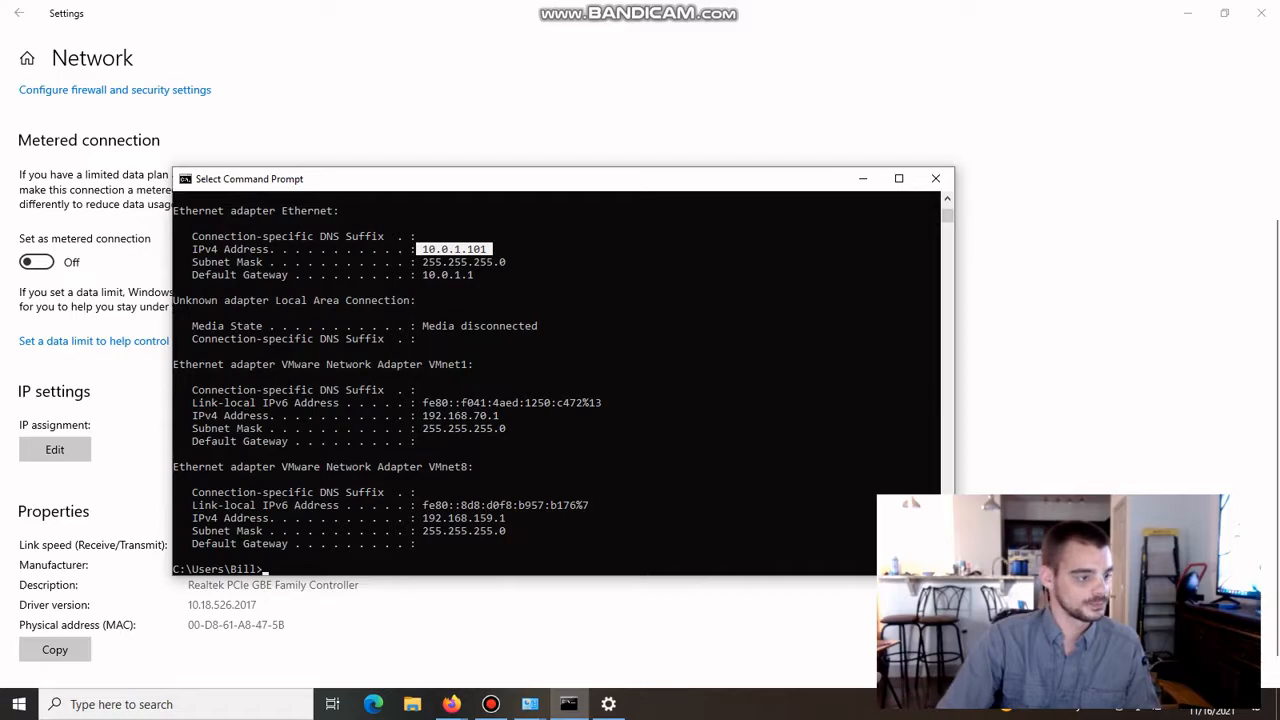
left_click(863, 178)
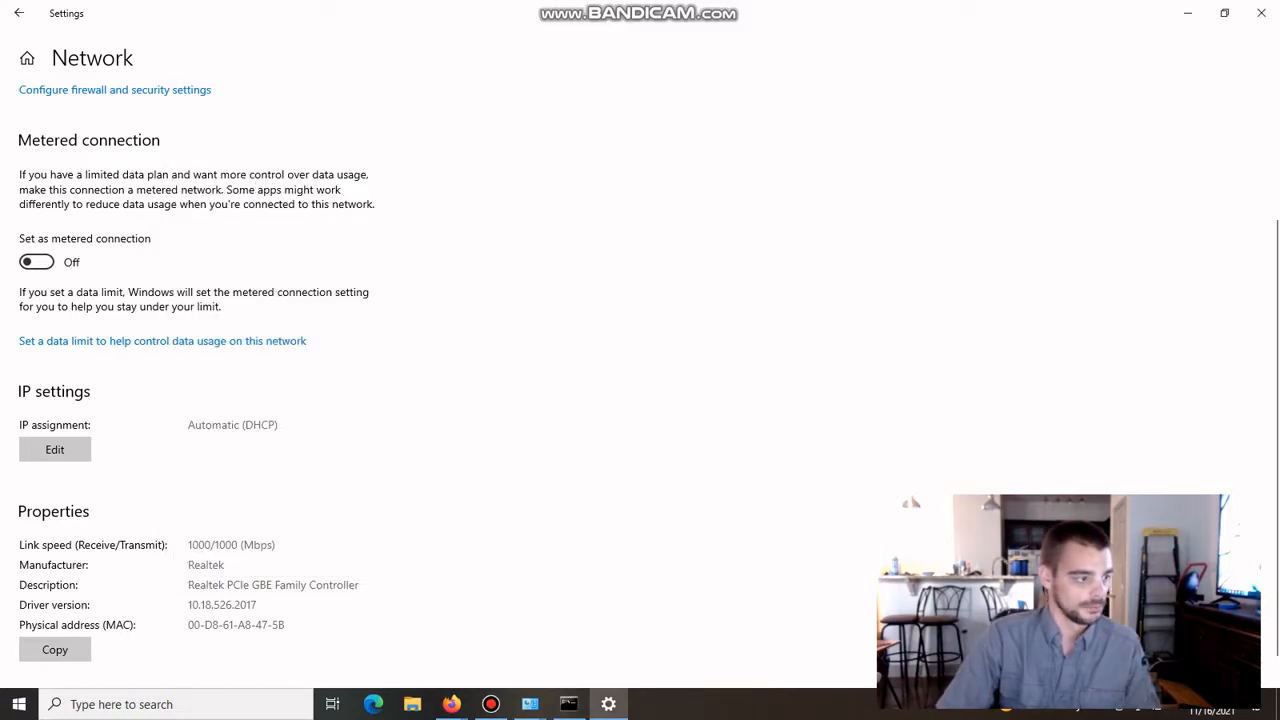
- Close Windows Settings, Network Connections, Network and Sharing Center, and the Command Prompt window
left_click(1261, 13)
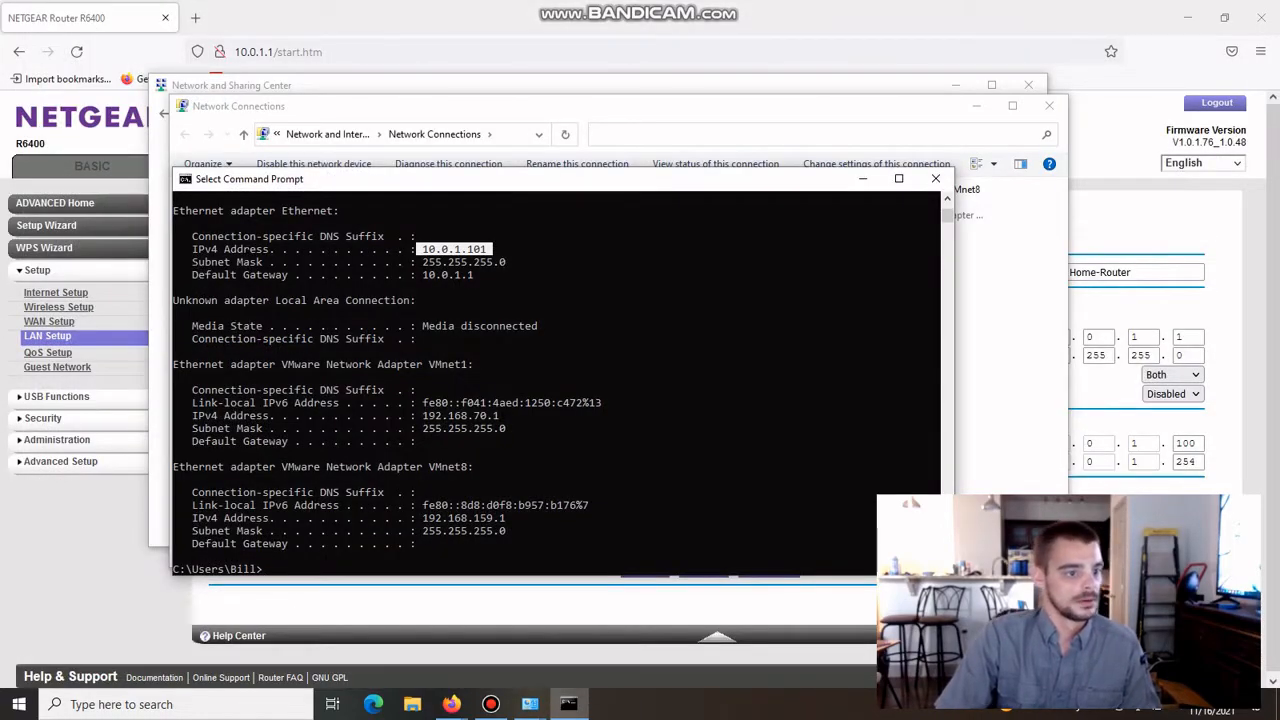
left_click(1049, 105)
left_click(1028, 85)
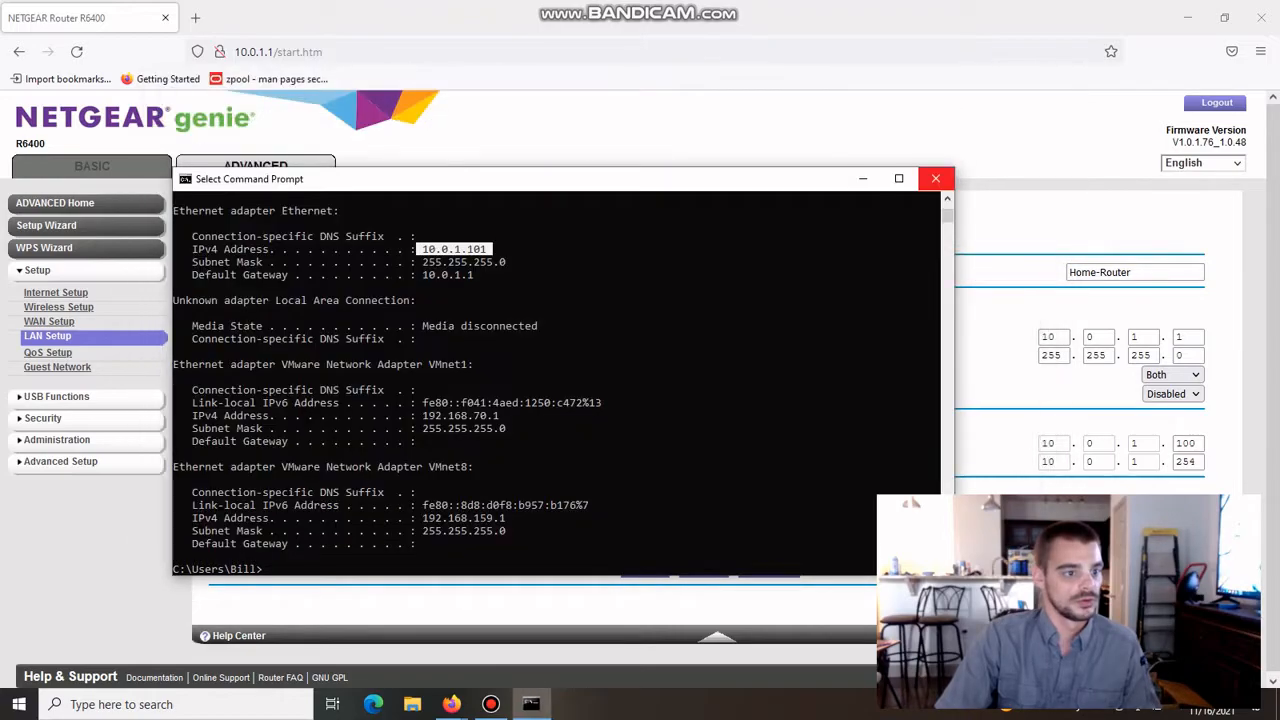
left_click(552, 704)
- Search Windows for cmd and open Command Prompt as administrator
left_click(19, 704)
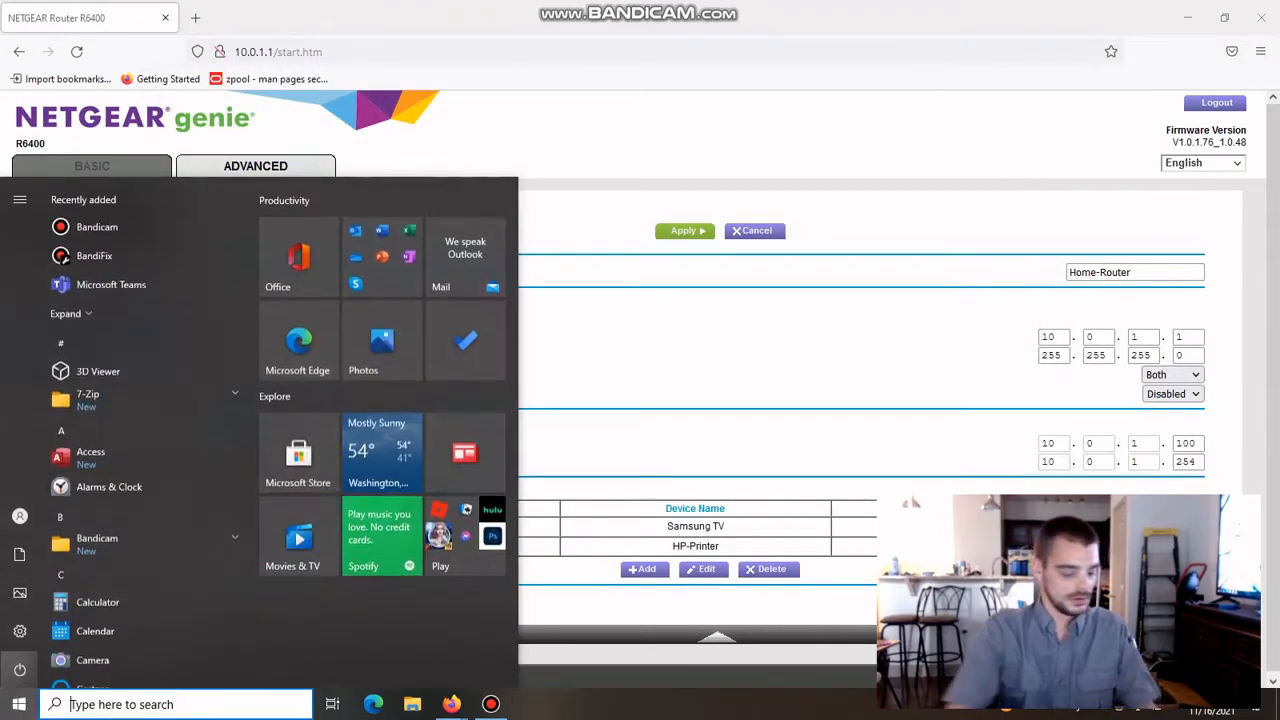
type("cmd")
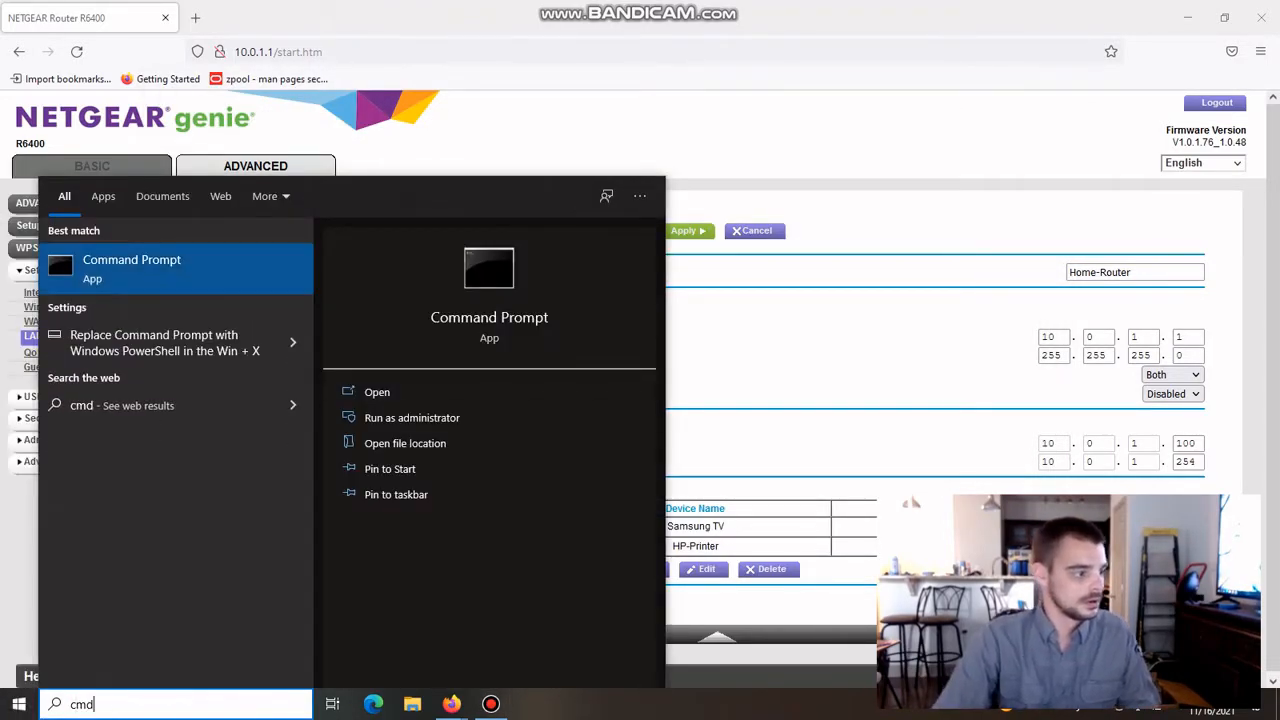
right_click(118, 261)
left_click(190, 276)
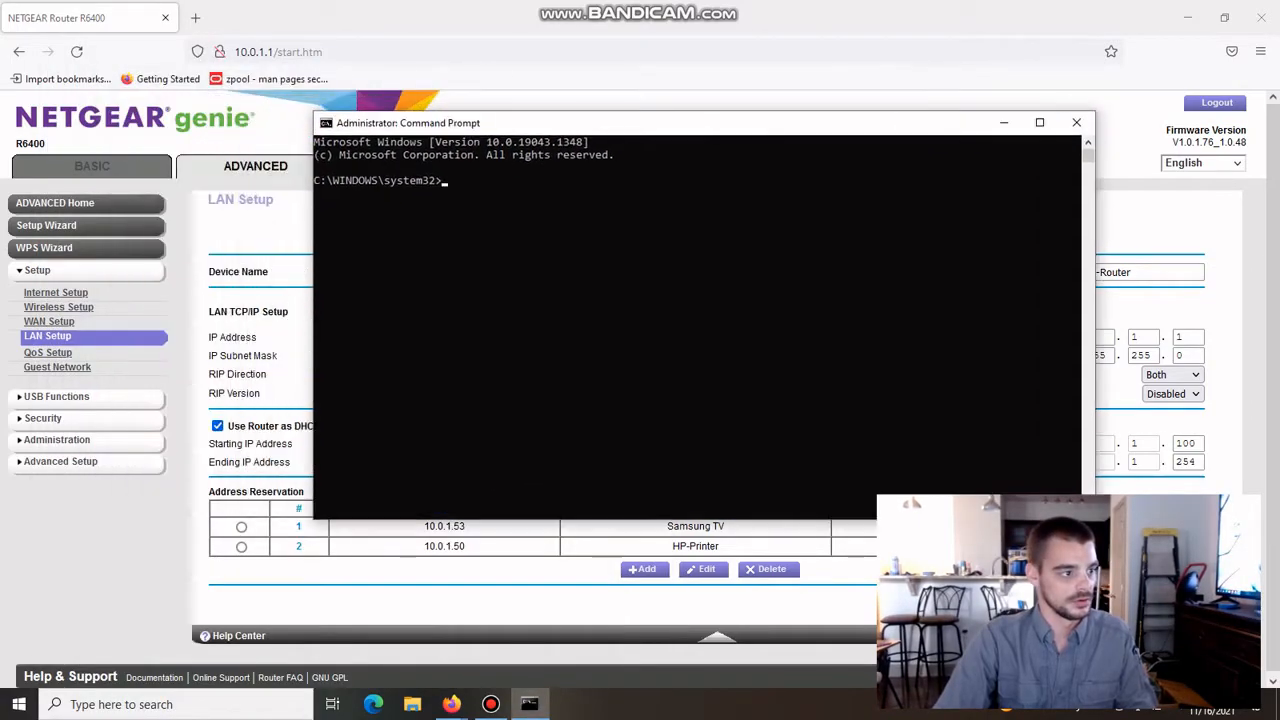
left_click(863, 231)
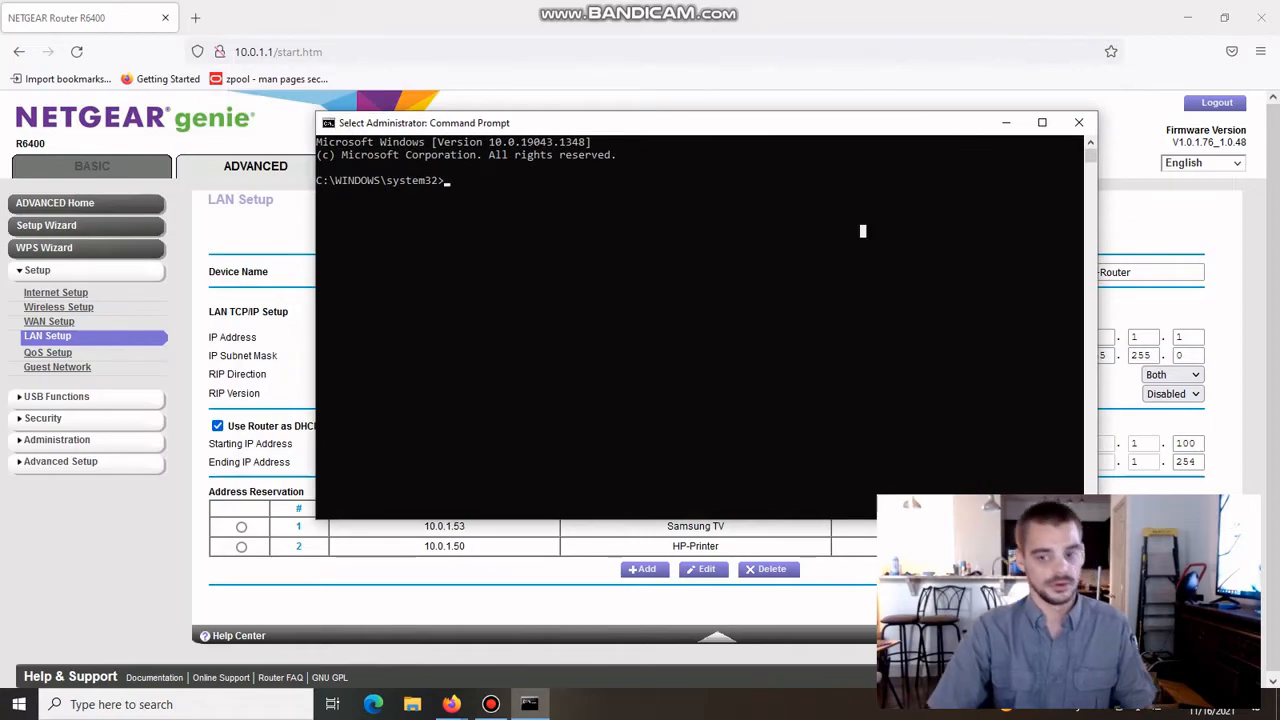
- Start netsh in the administrator Command Prompt and enter its interface context
type("nes")
key("BackSpace")
type("tsh")
key("Return")
key("Return")
key("Return")
type("interfac")
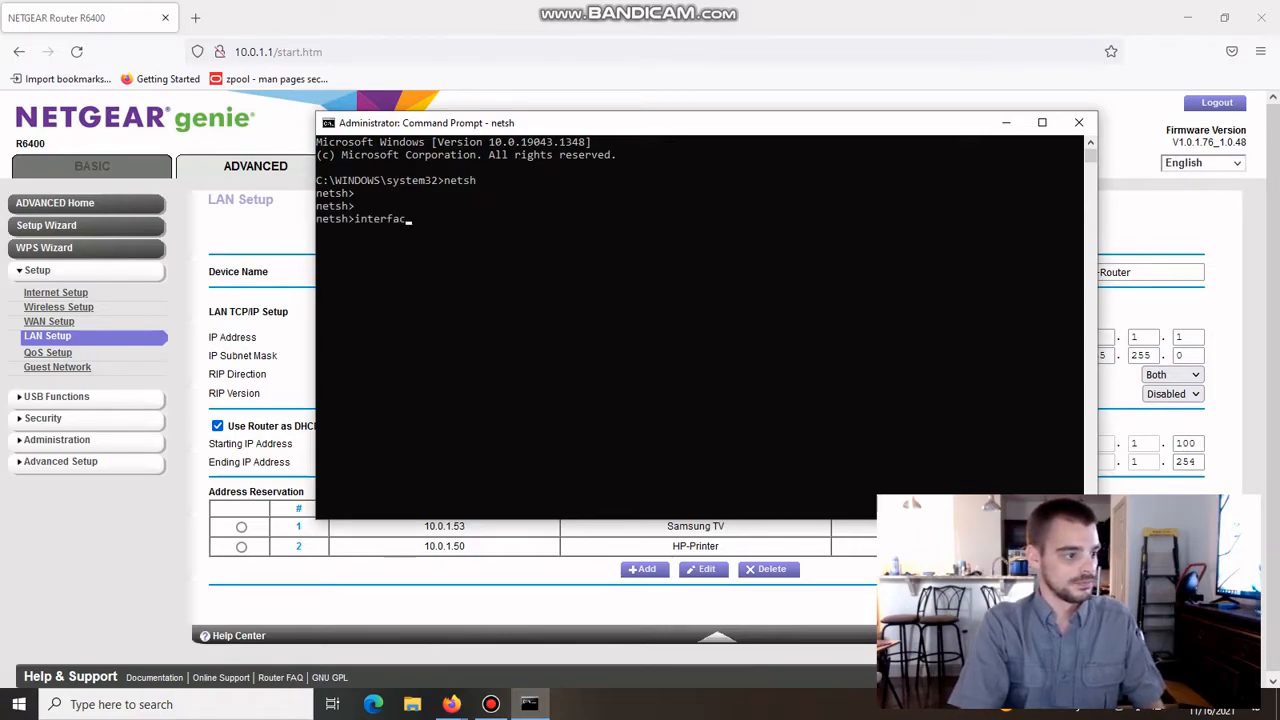
type("e")
key("Return")
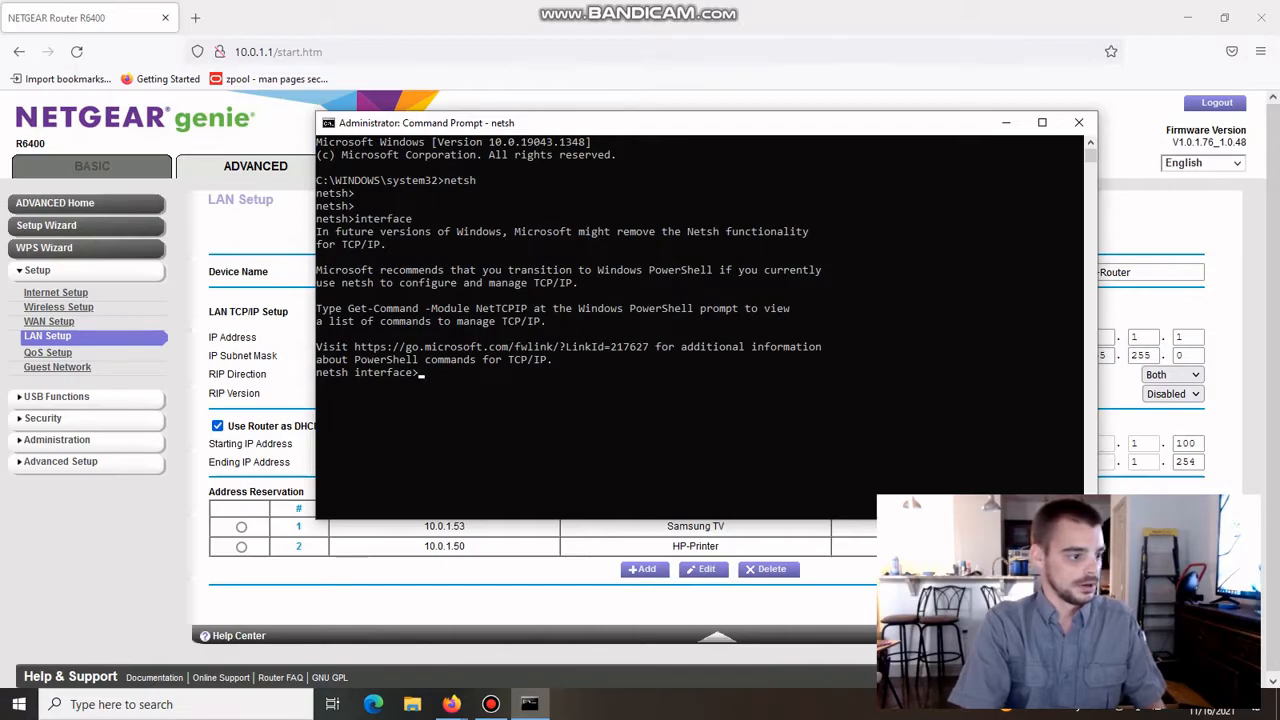
- List the network interfaces with the netsh command show interface and highlight the Ethernet interface's name
type("show ")
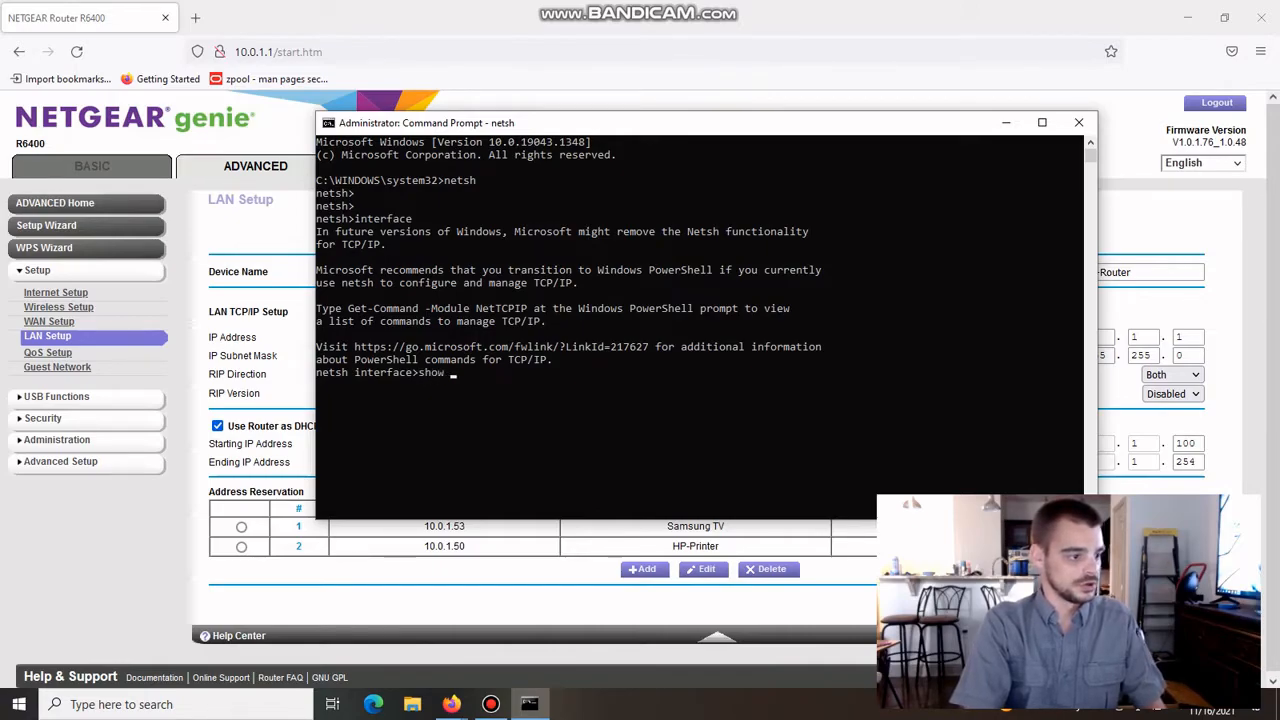
type("interfaces")
key("Return")
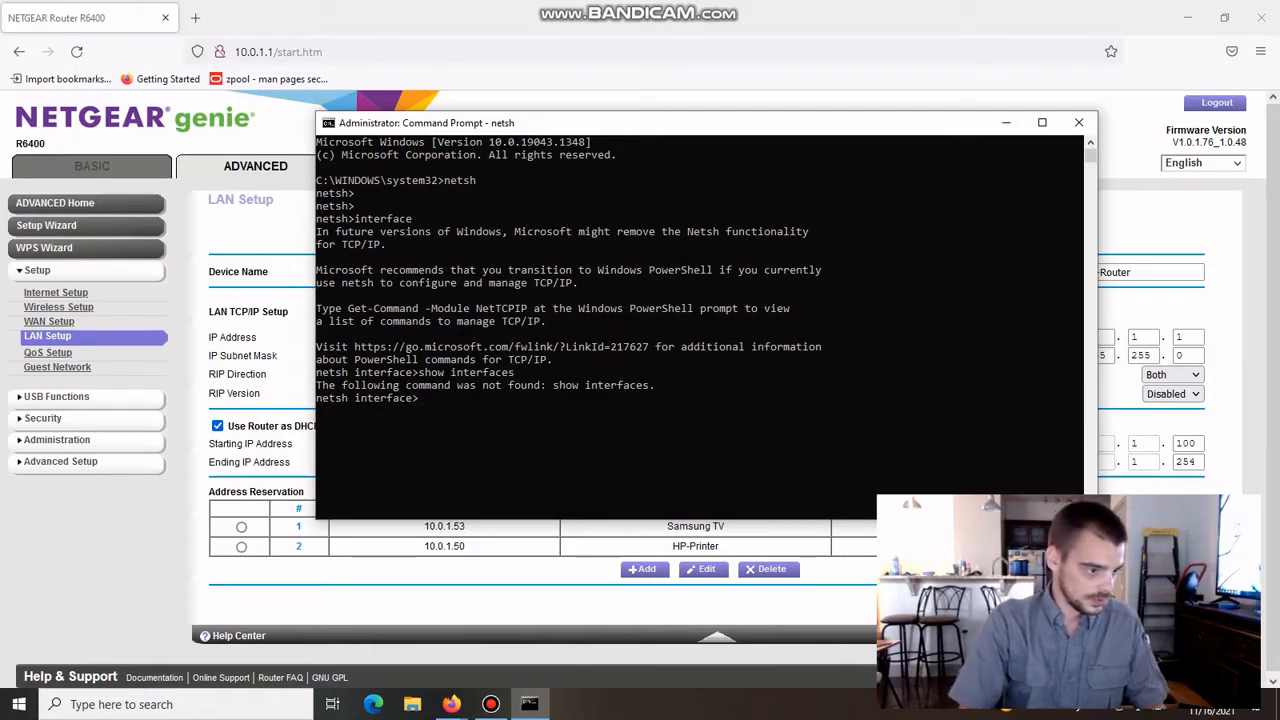
key("Up")
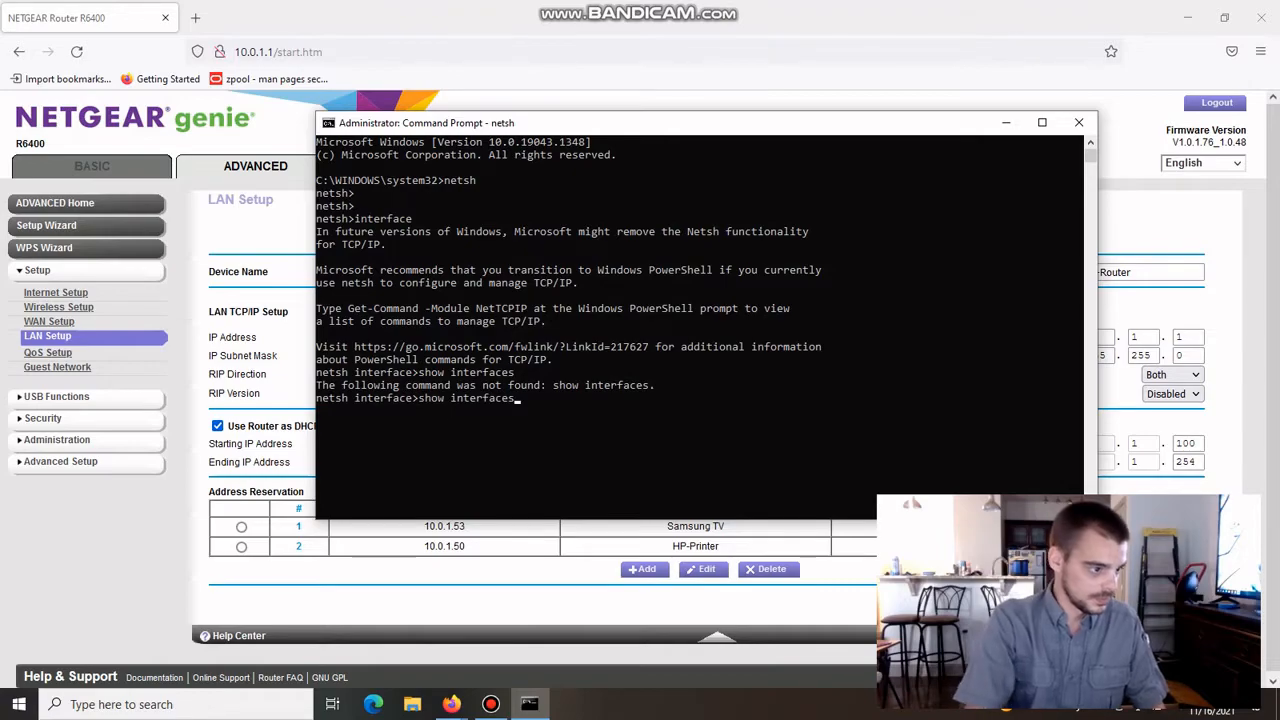
key("Return")
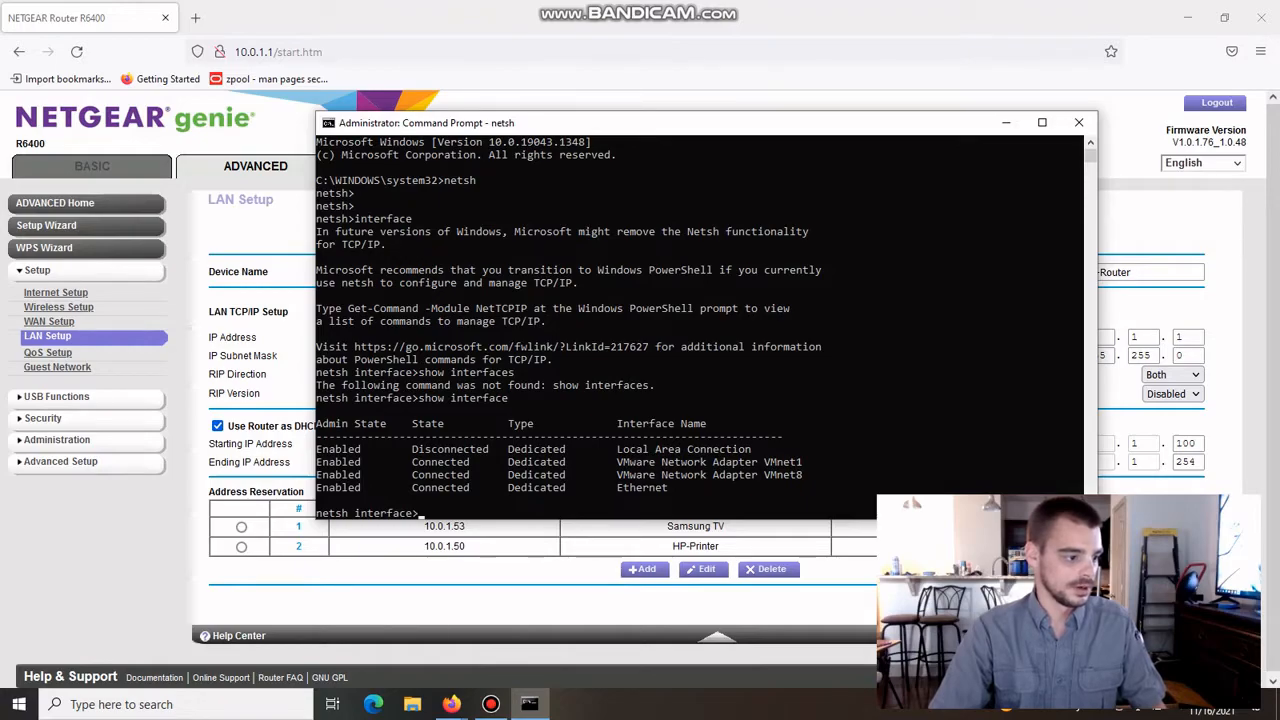
left_click_drag(620, 488, 679, 488)
left_click(530, 500)
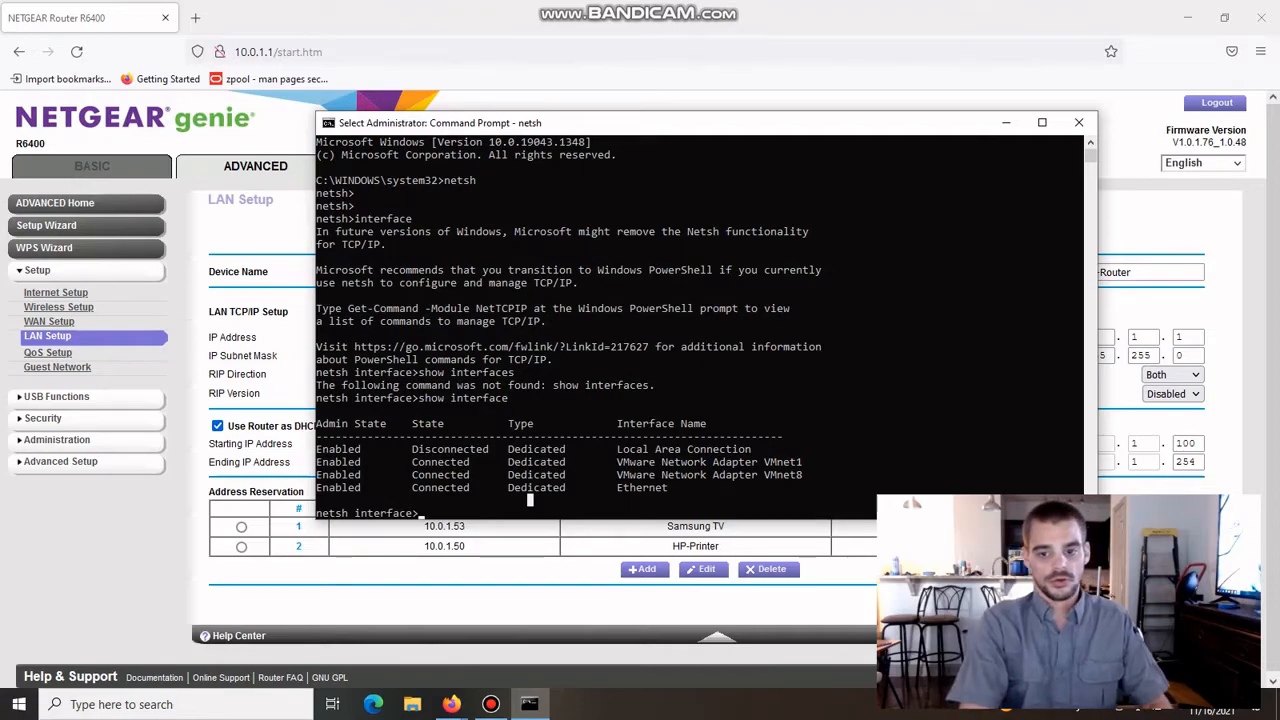
- Assign the Ethernet interface static address 10.0.1.11, mask 255.255.255.0 and gateway 10.0.1.1 with netsh's ip set address command
type("ip set addd")
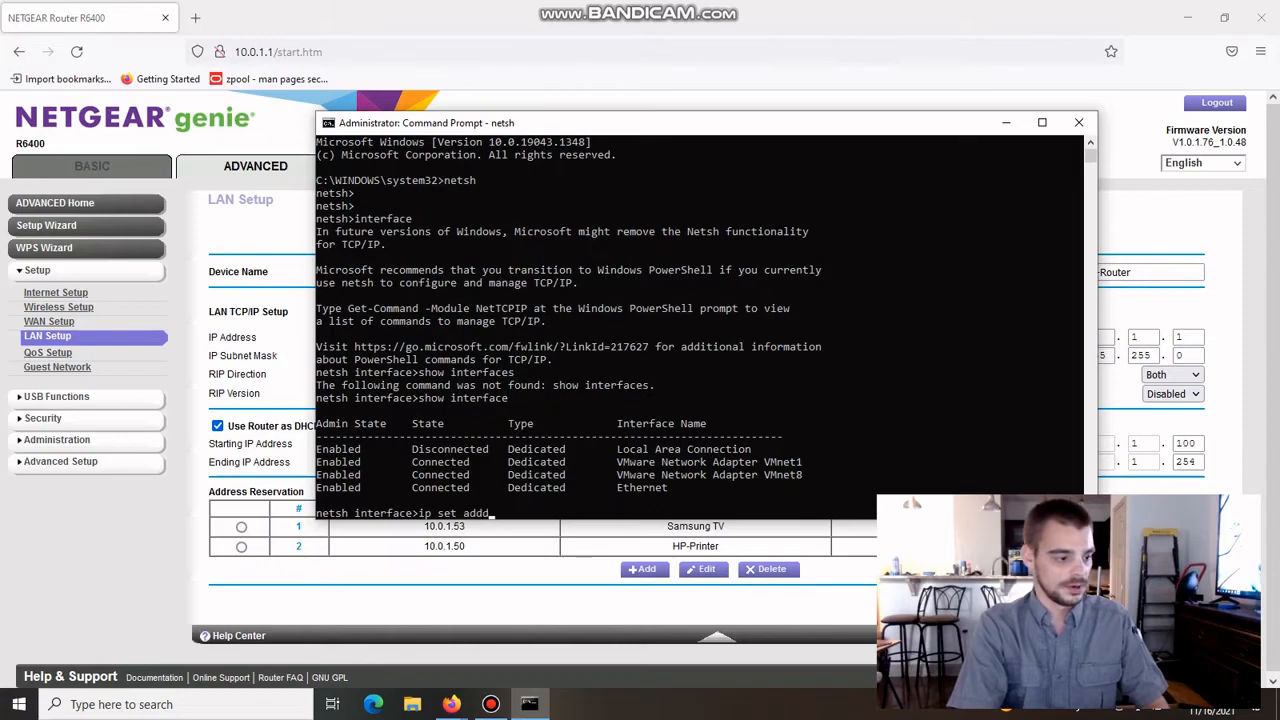
key("BackSpace")
type("ress")
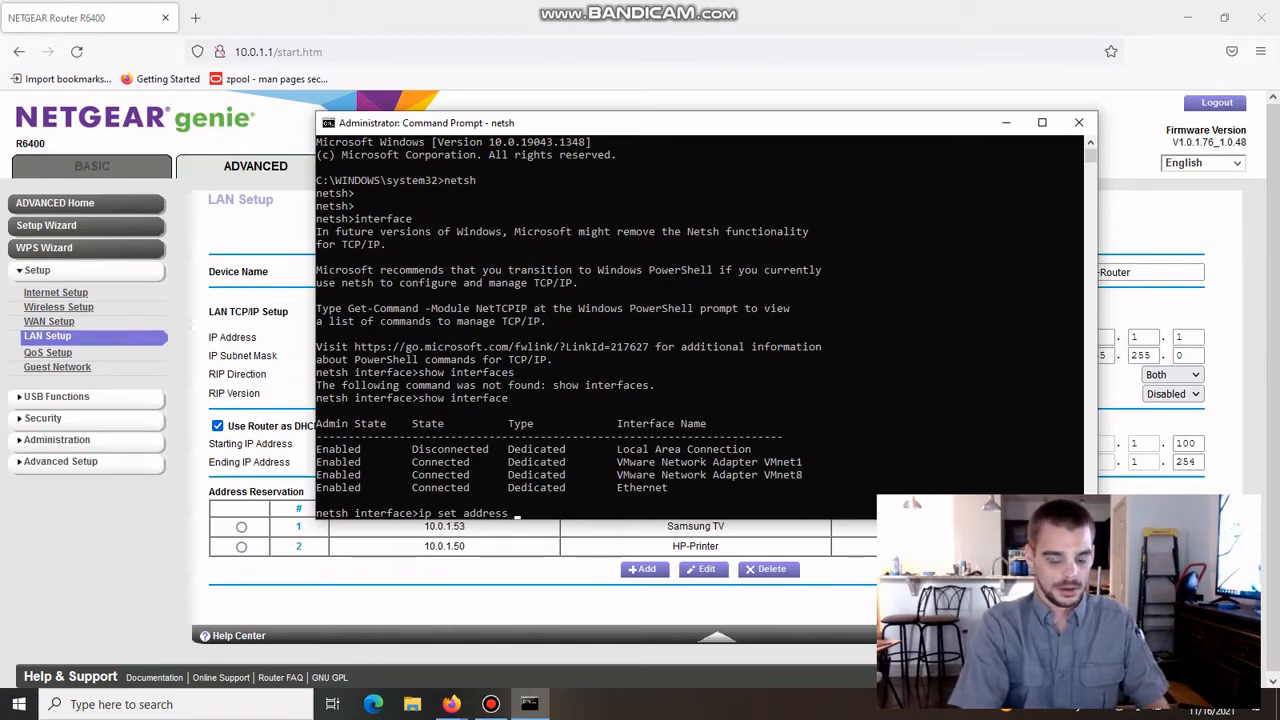
type(" Ethernet")
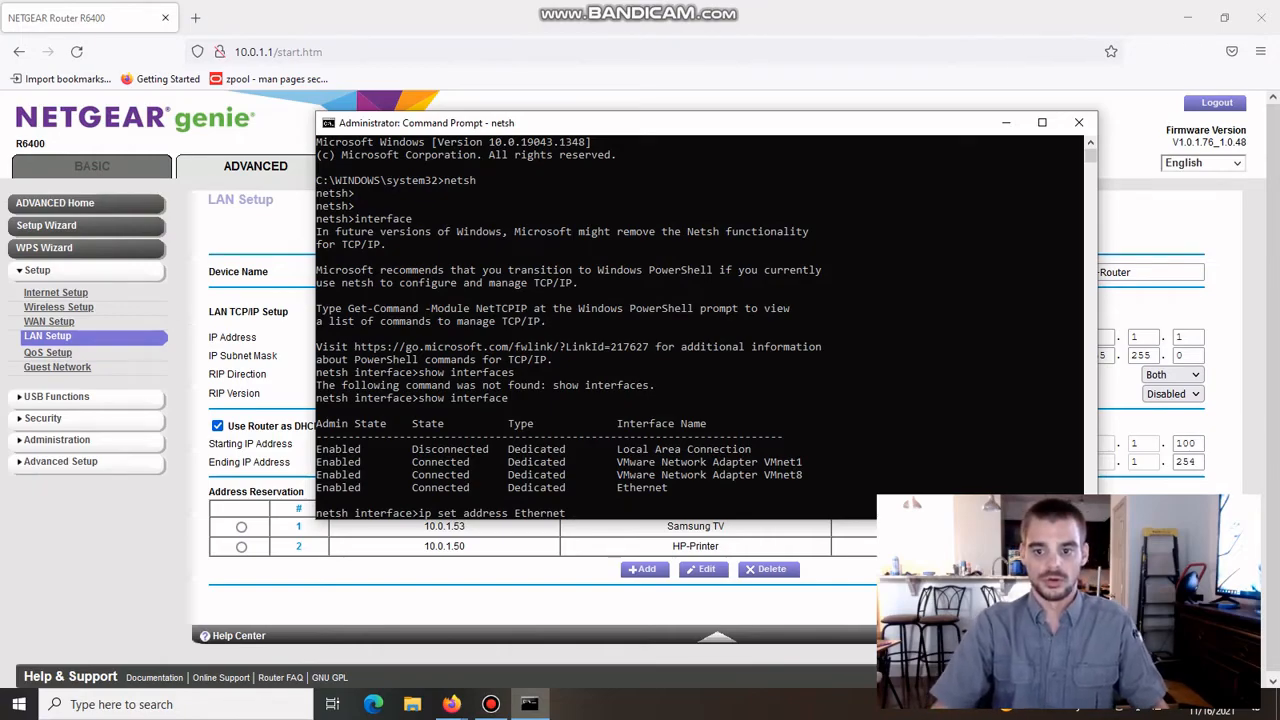
type("s")
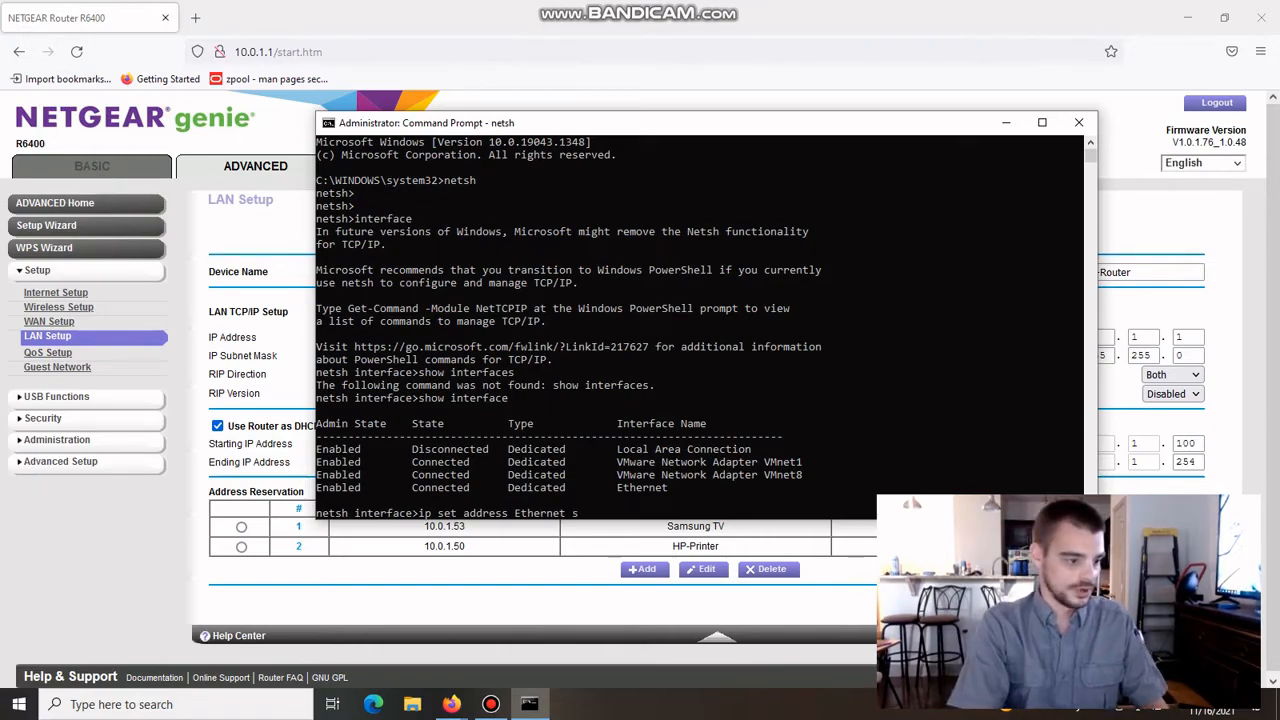
type("tatic")
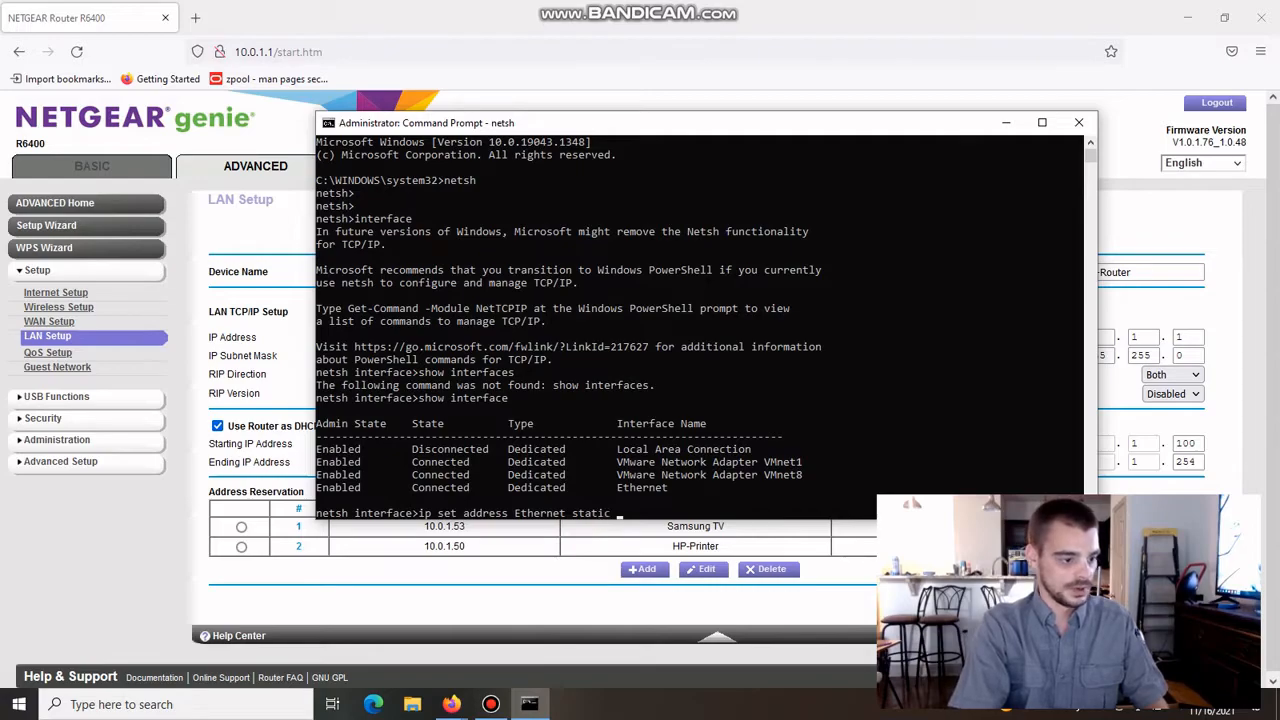
type(" 10.0.1")
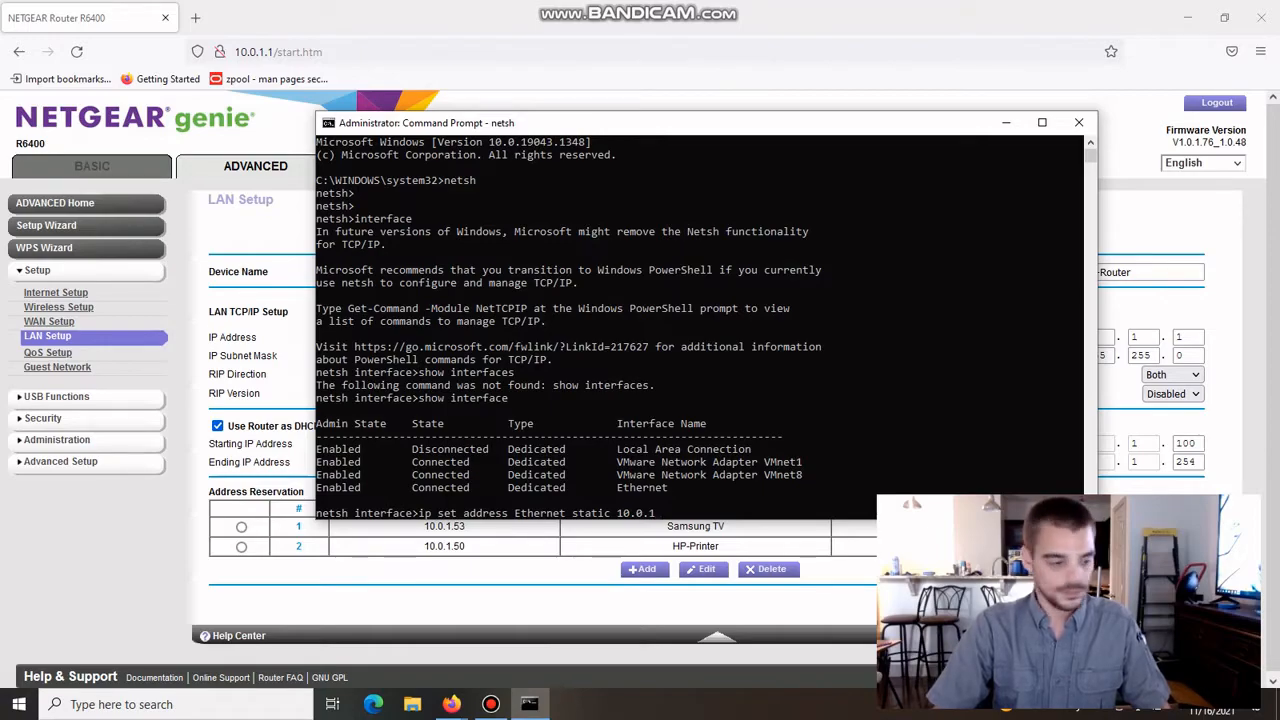
type(".11")
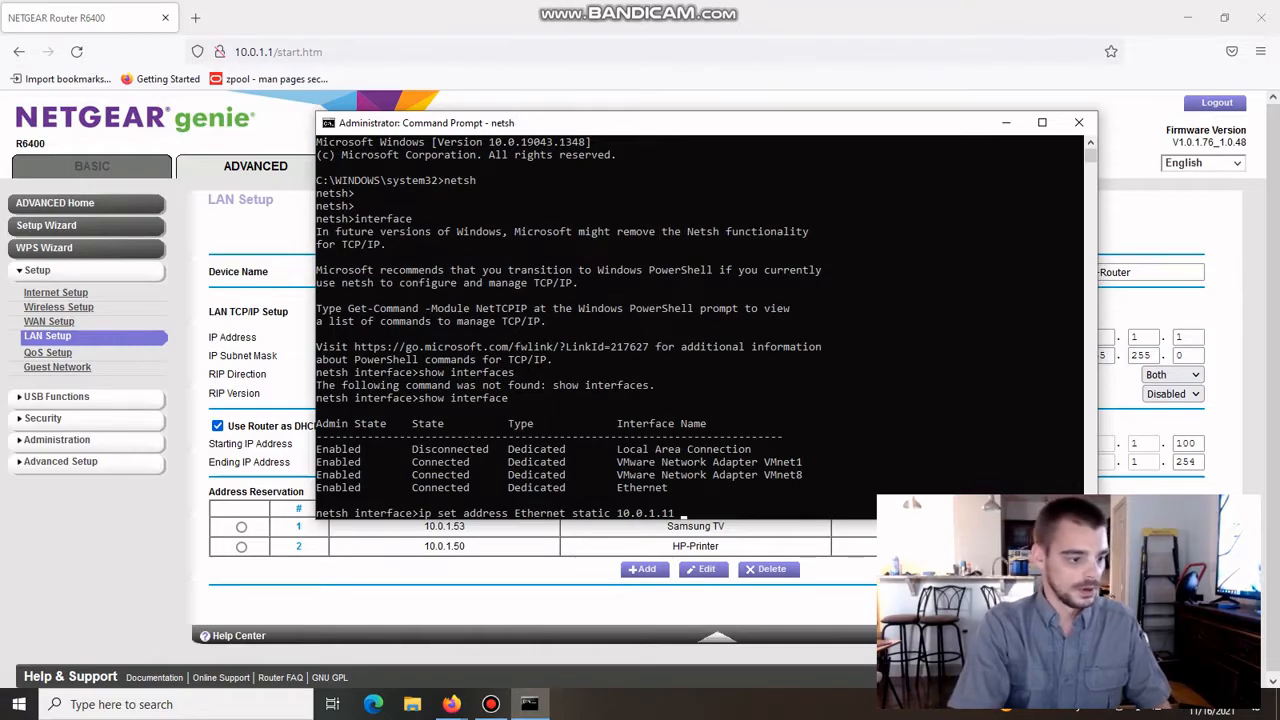
type(" 255.255.255.")
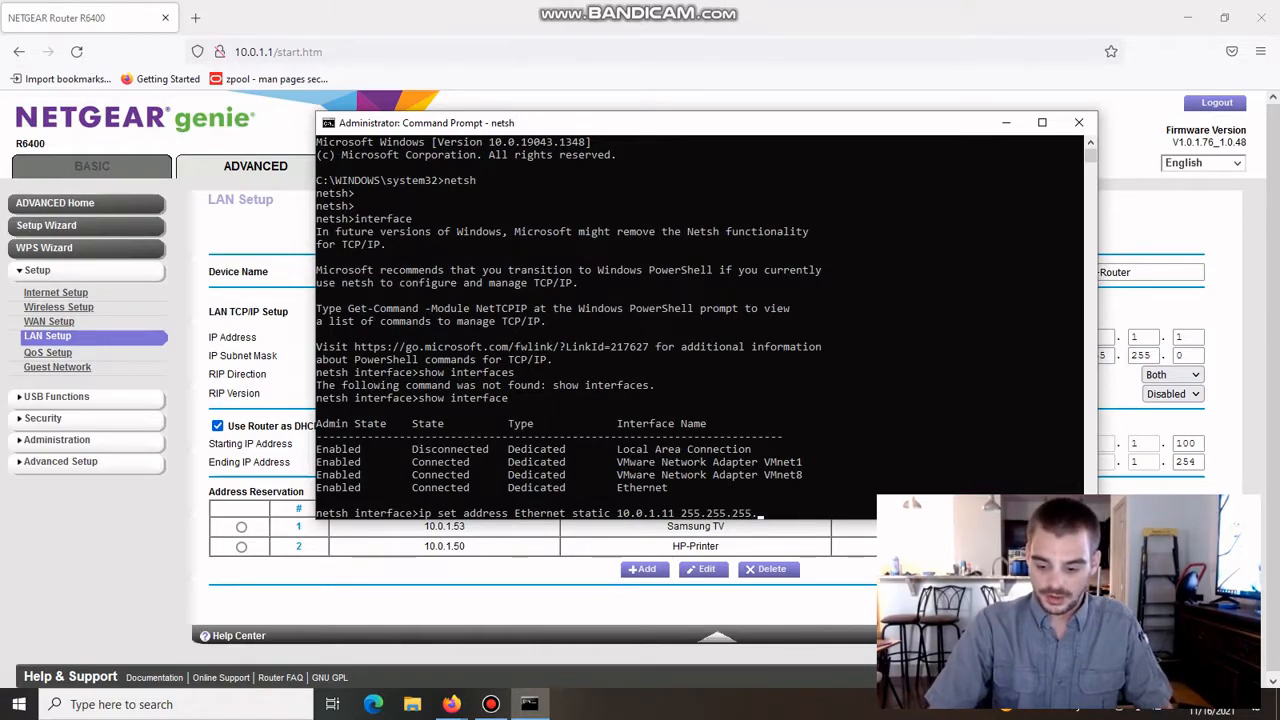
type("0 10.0.1.1")
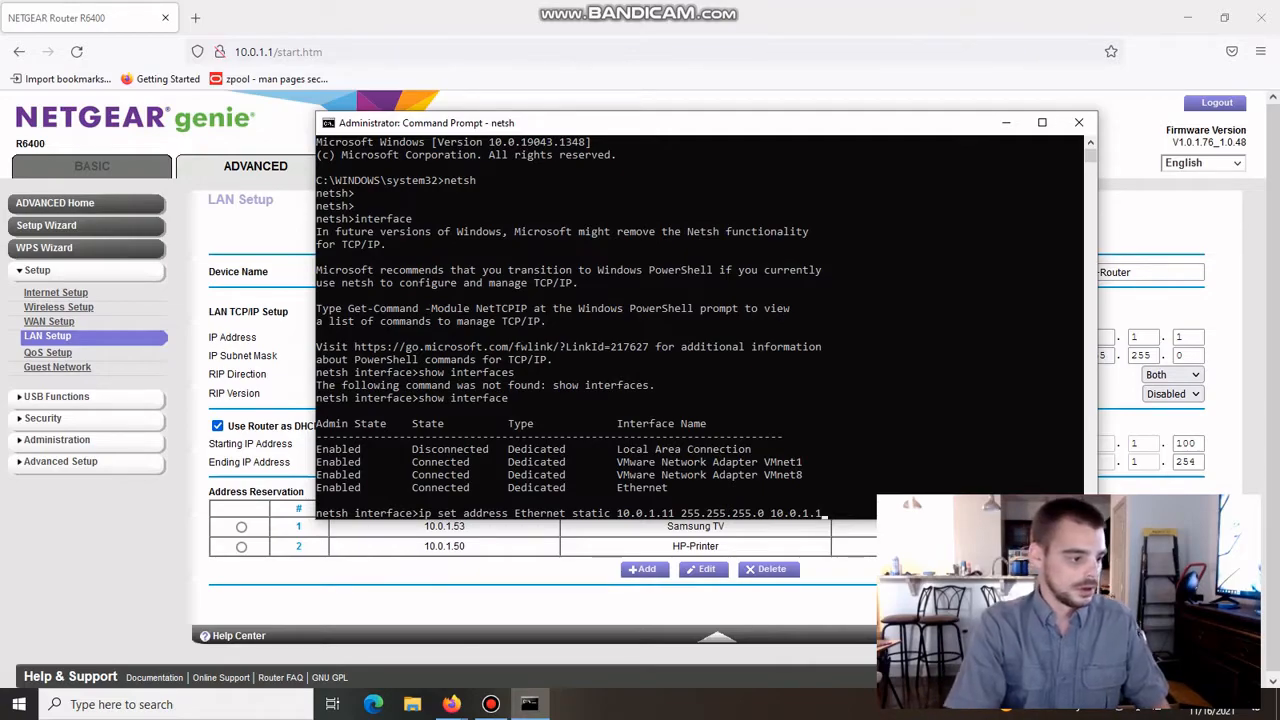
key("Return")
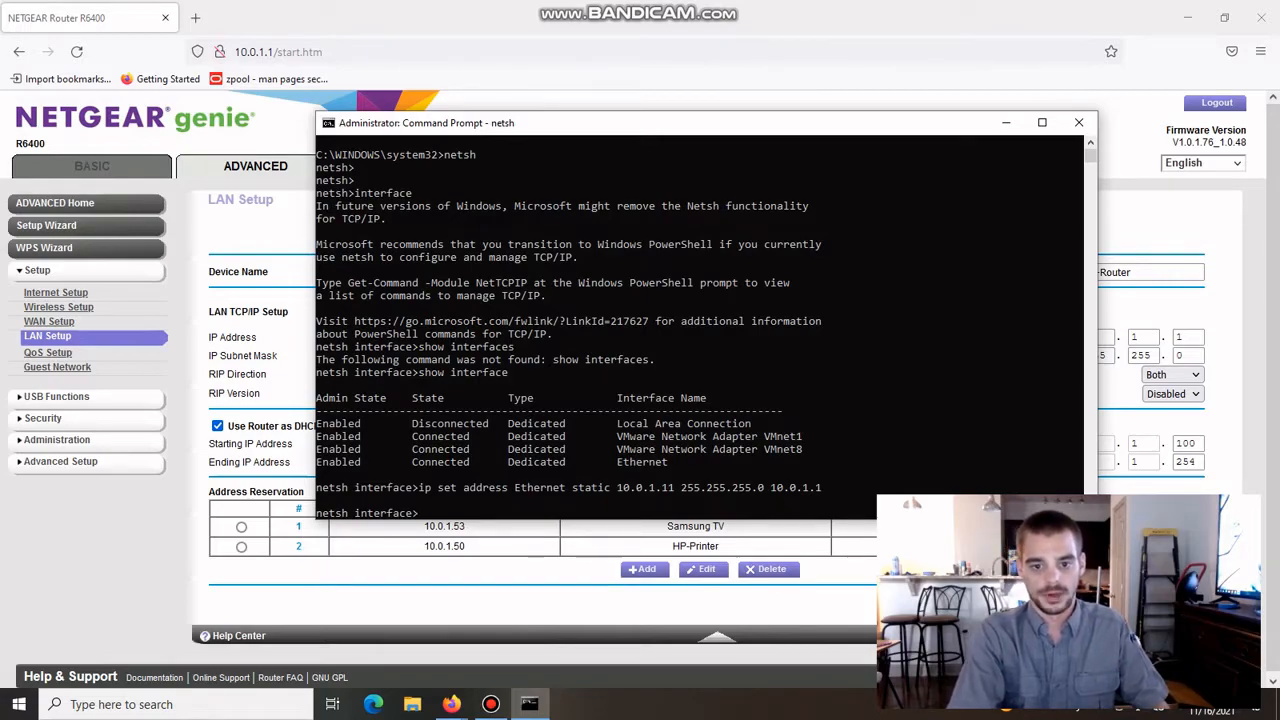
- Set the Ethernet interface's primary DNS server to 1.1.1.1 with the netsh command ip set dns Ethernet static
type("ip se")
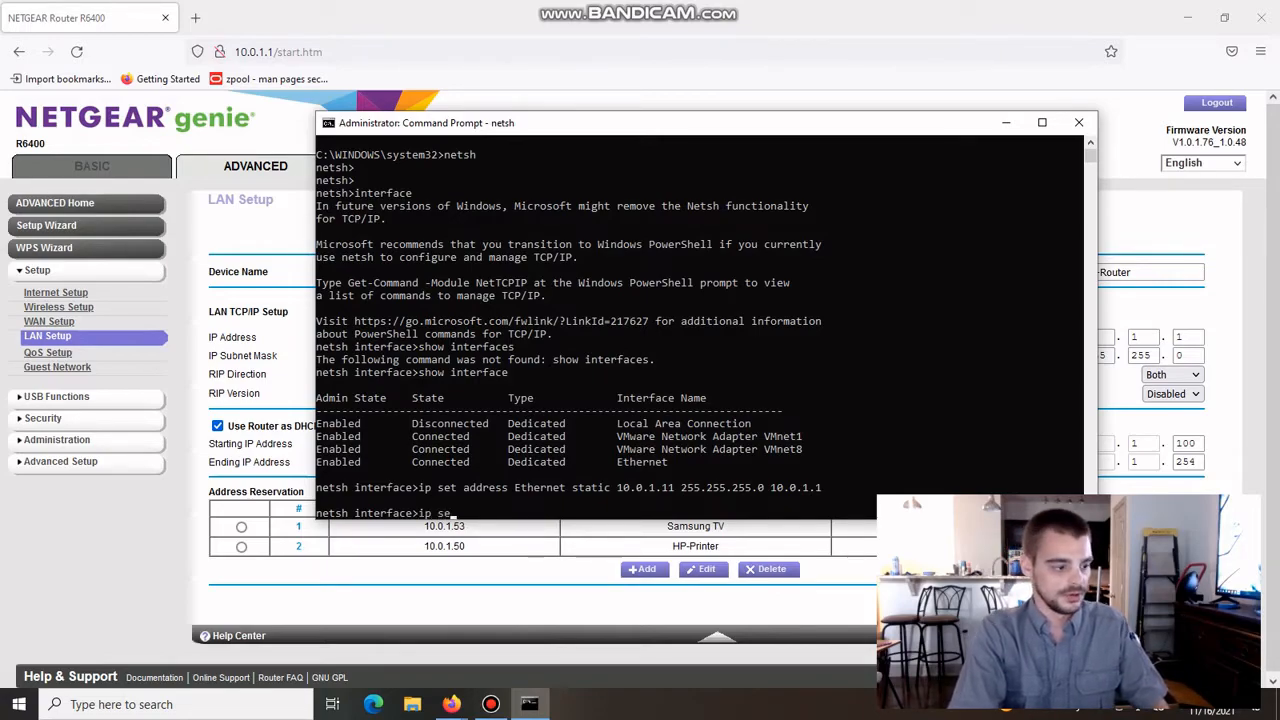
type("t dns ")
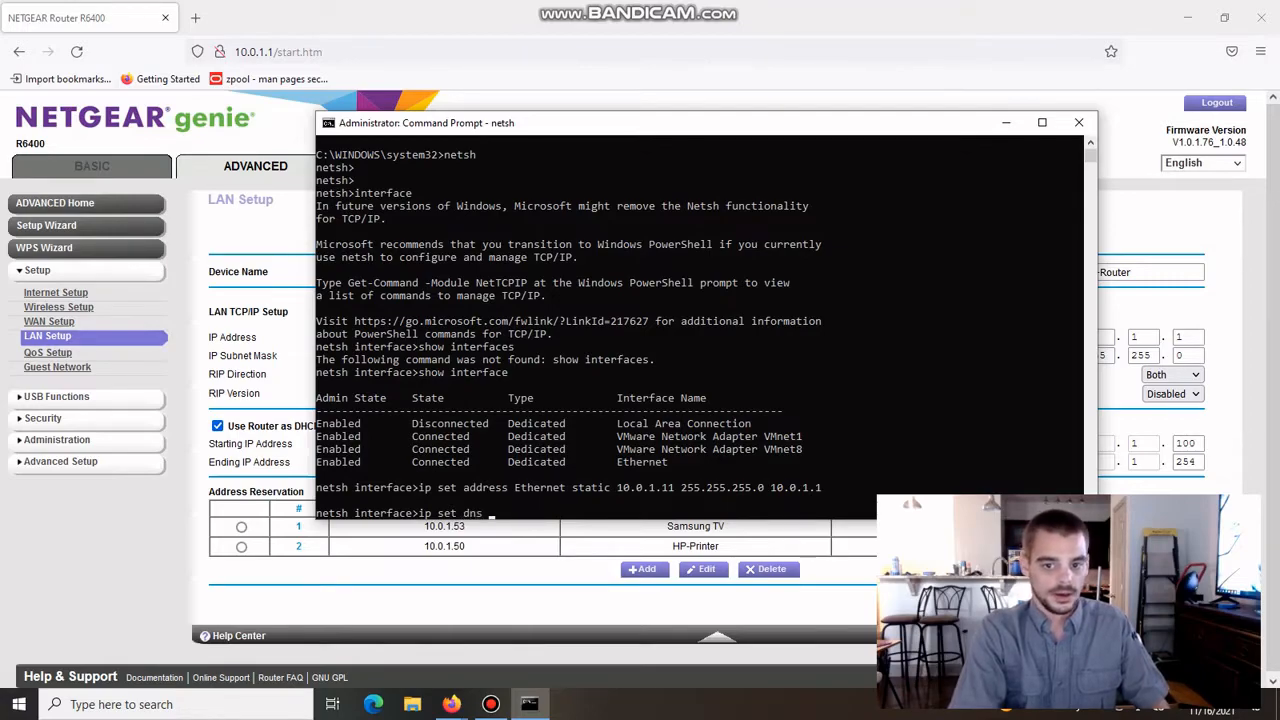
type("Ethernet s")
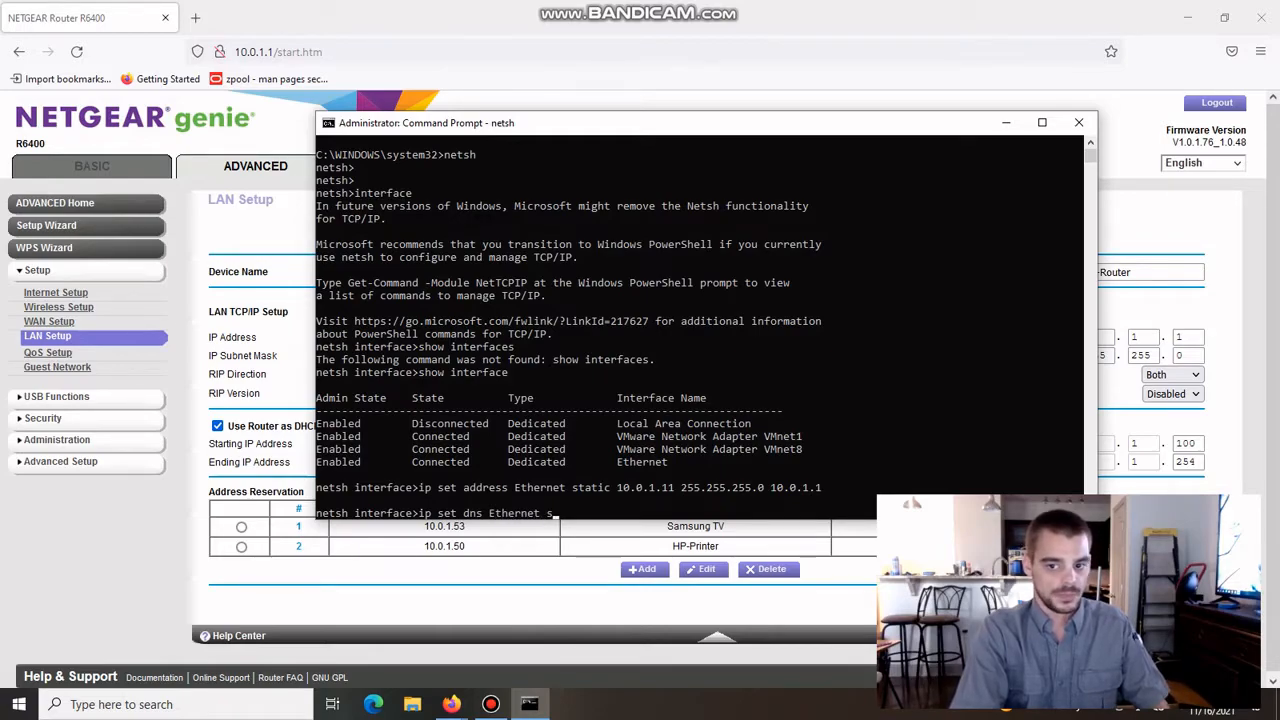
type("tatic 1.1.1.1")
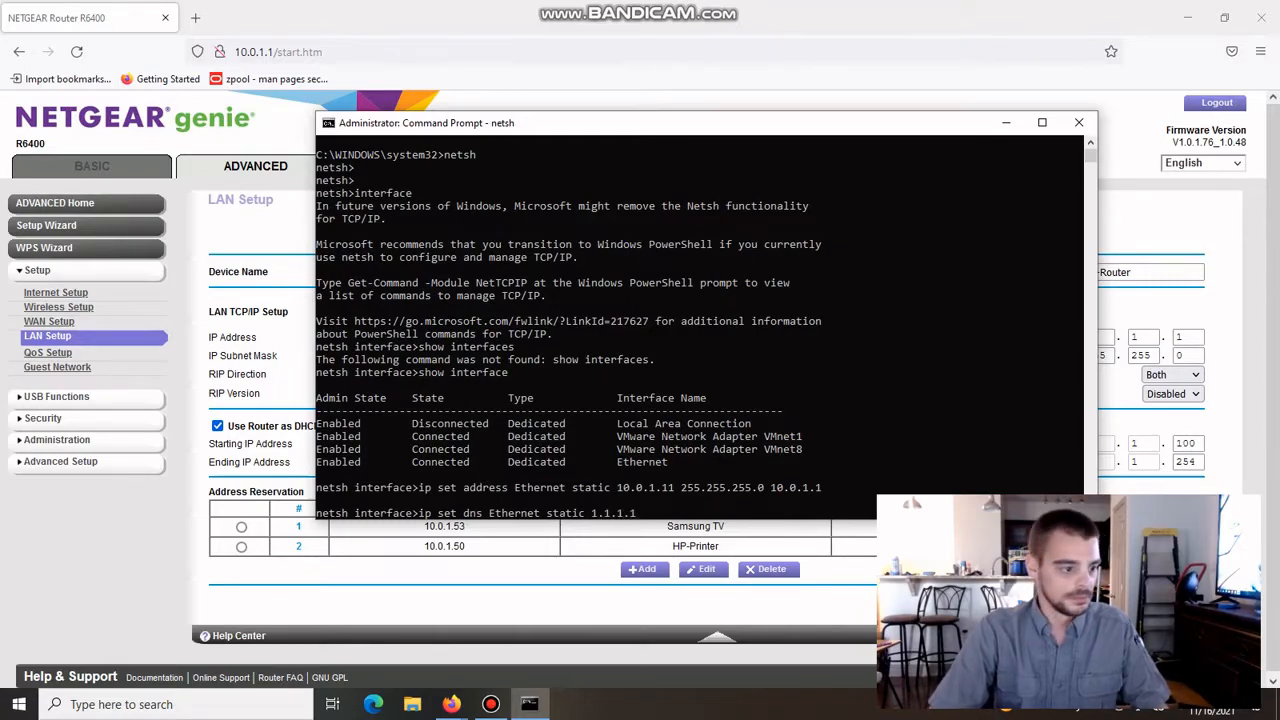
key("Return")
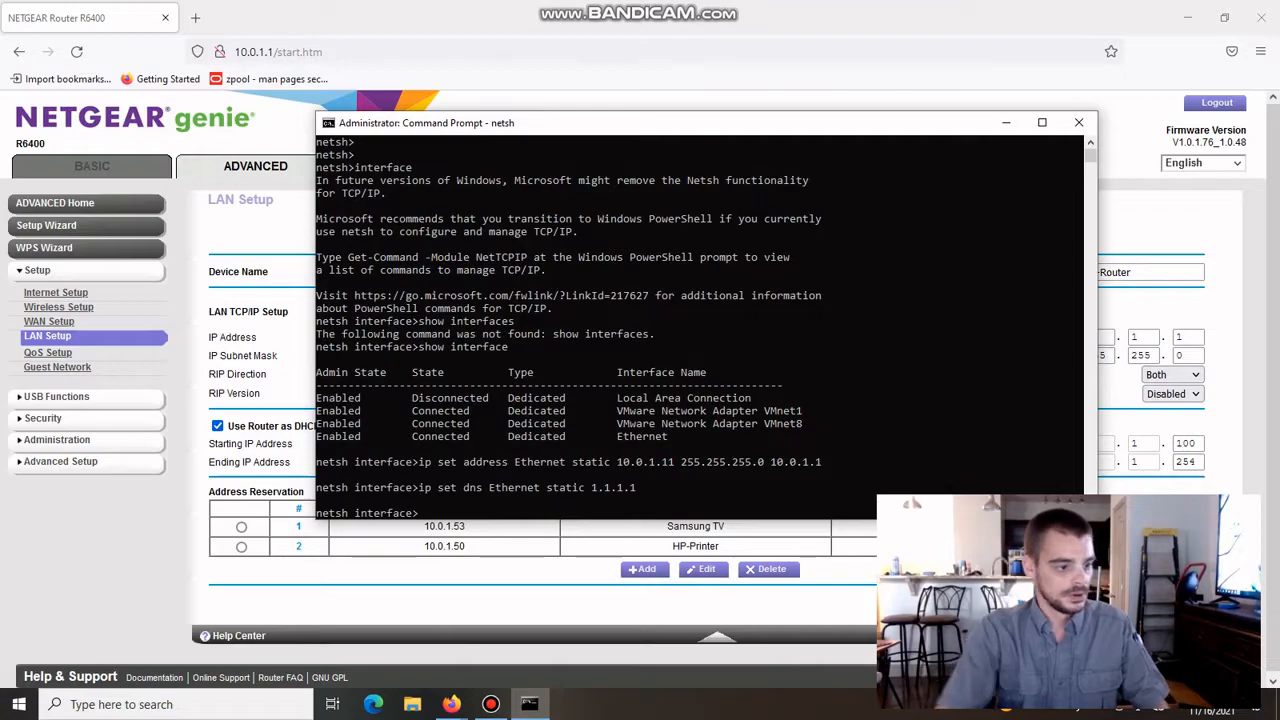
- Add 8.8.8.8 as the Ethernet interface's second DNS server by running ip add dns Ethernet 8.8.8.8 index =2
key("Up")
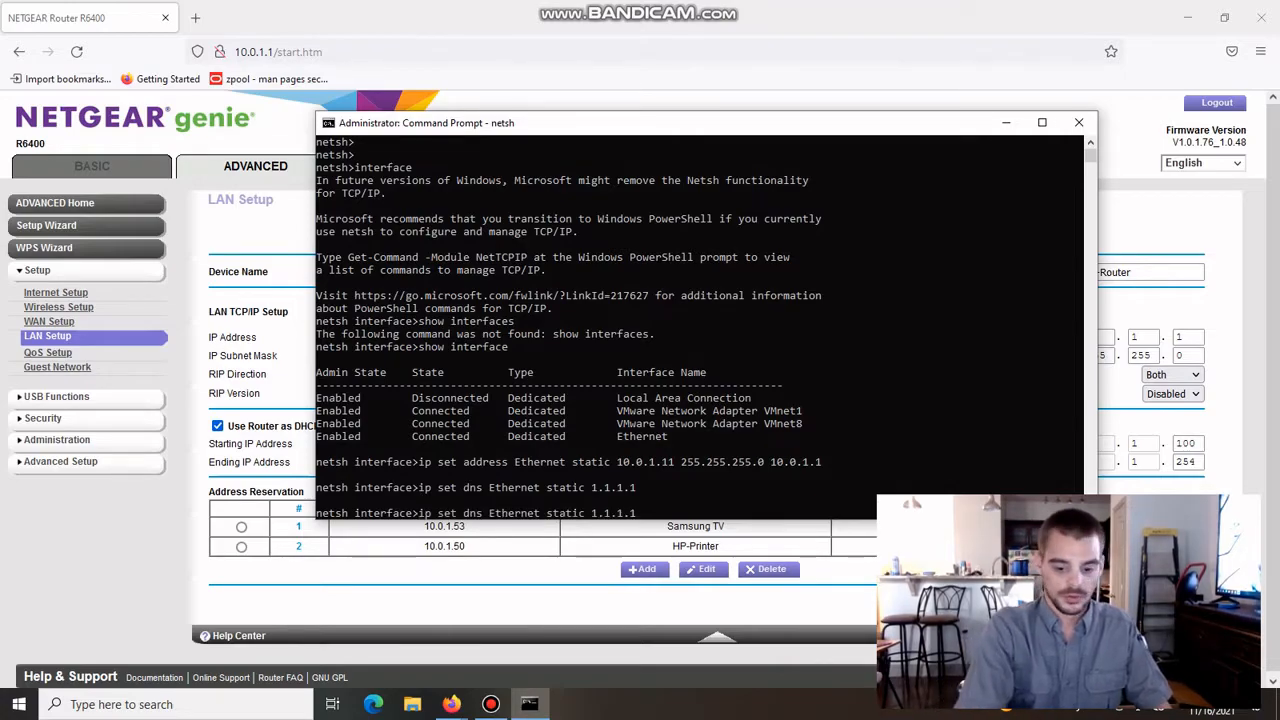
key("BackSpace")
key("BackSpace")
key("BackSpace")
key("BackSpace")
key("BackSpace")
key("BackSpace")
type("8.8.")
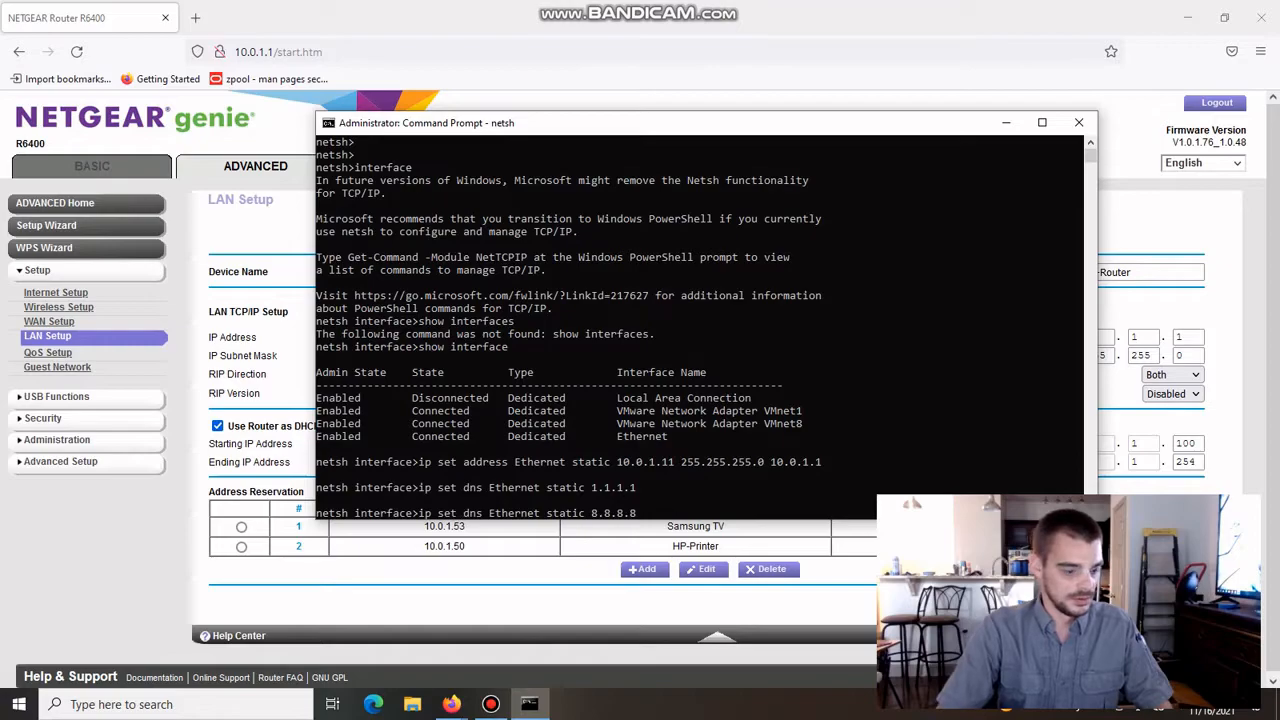
key("BackSpace")
key("BackSpace")
key("BackSpace")
type("add")
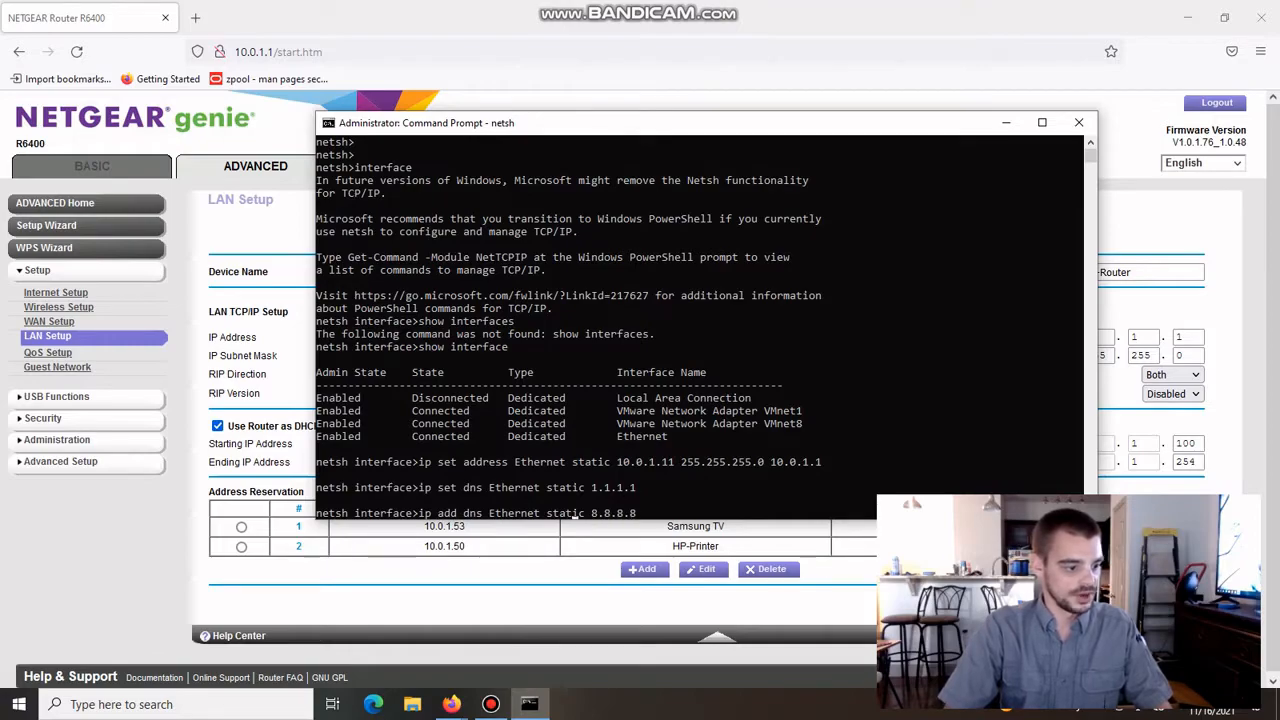
key("Left")
key("Left")
key("Left")
key("Left")
key("Left")
key("Left")
key("Left")
key("BackSpace")
key("BackSpace")
key("BackSpace")
key("BackSpace")
key("BackSpace")
key("BackSpace")
key("BackSpace")
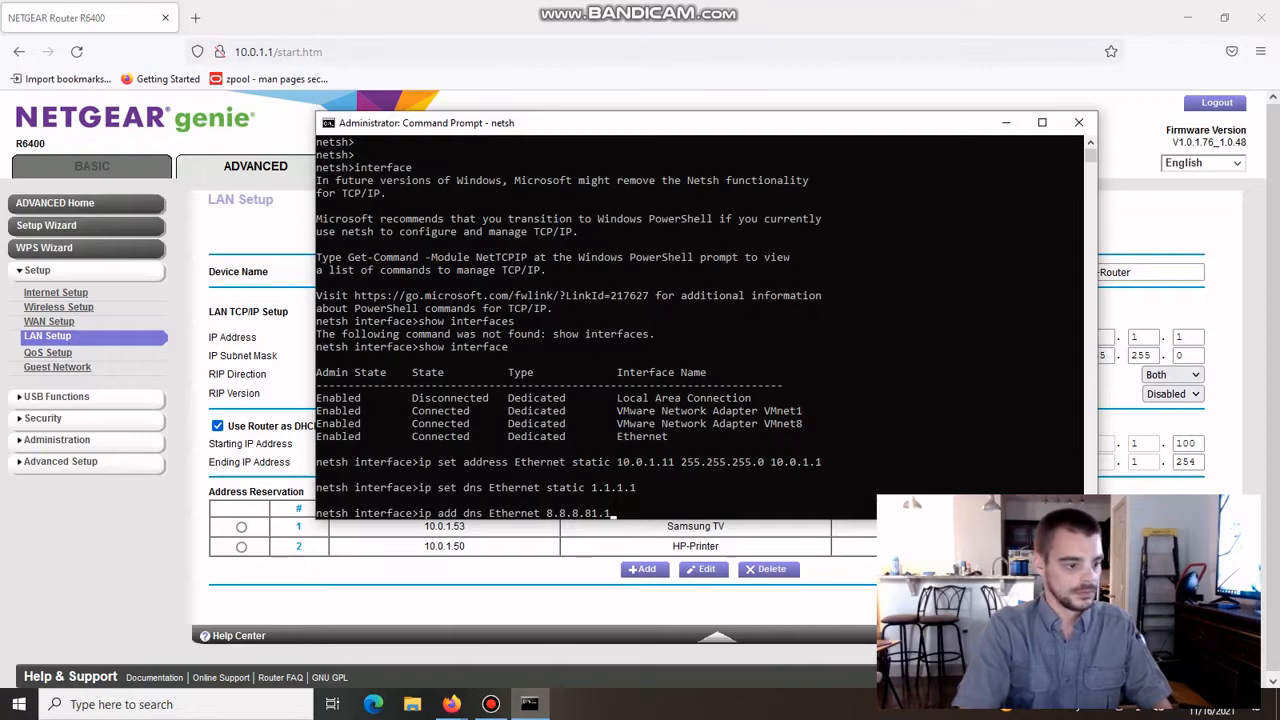
key("BackSpace")
key("BackSpace")
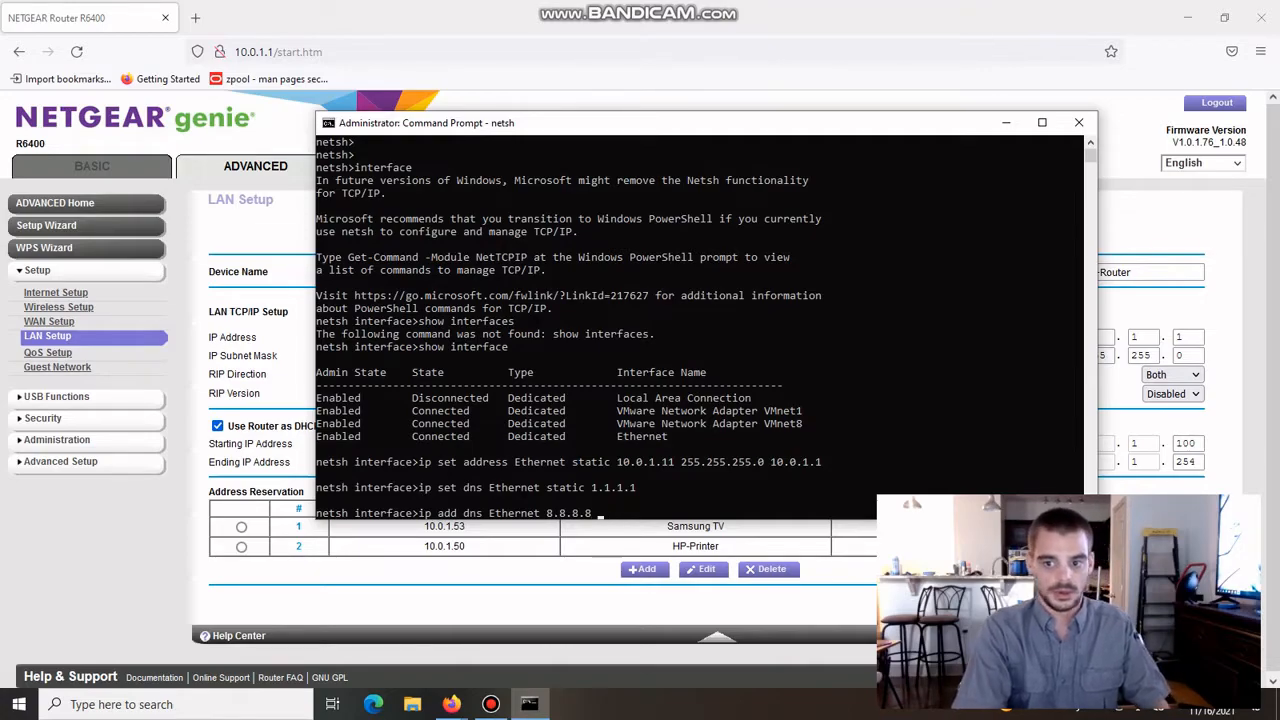
type("index")
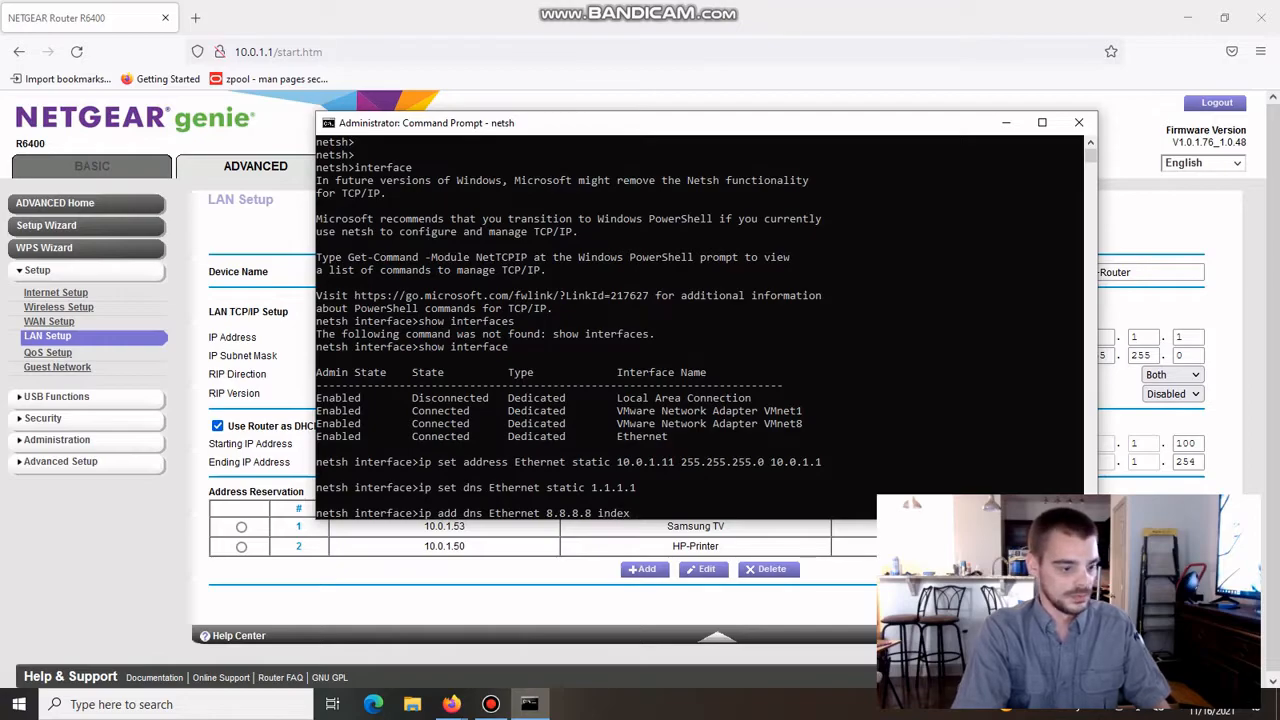
type(" =")
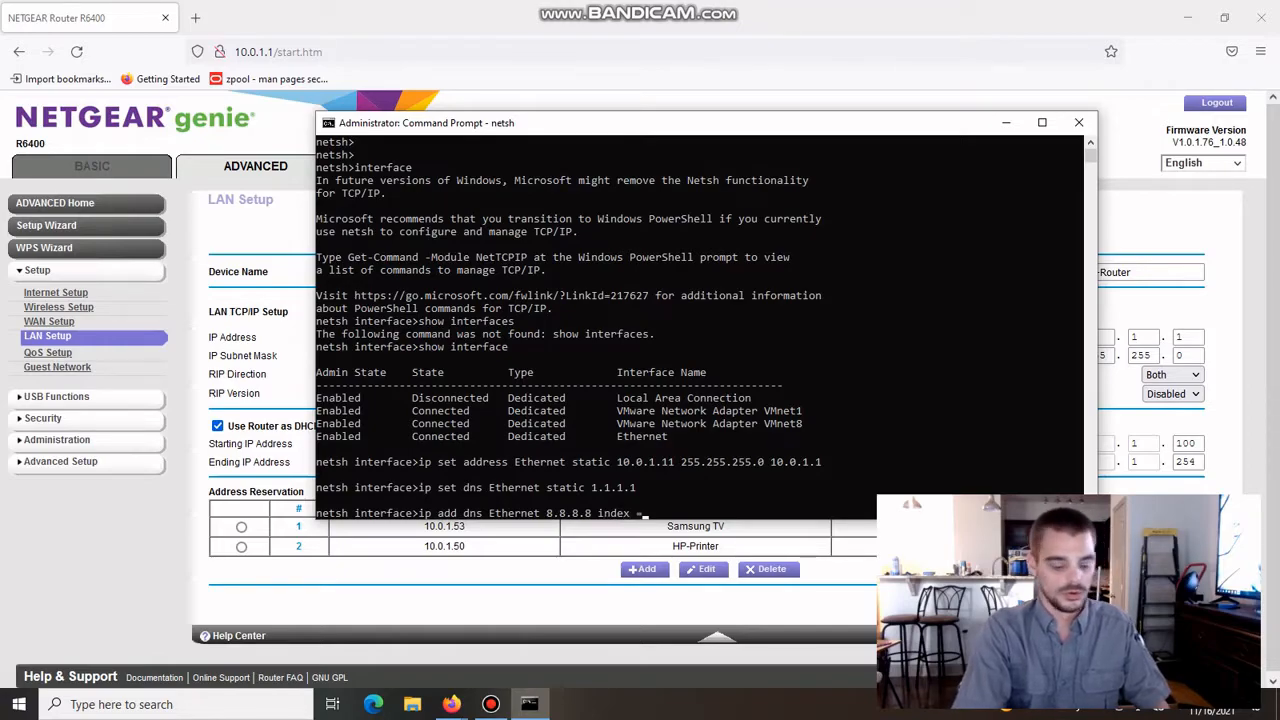
type("2")
key("Return")
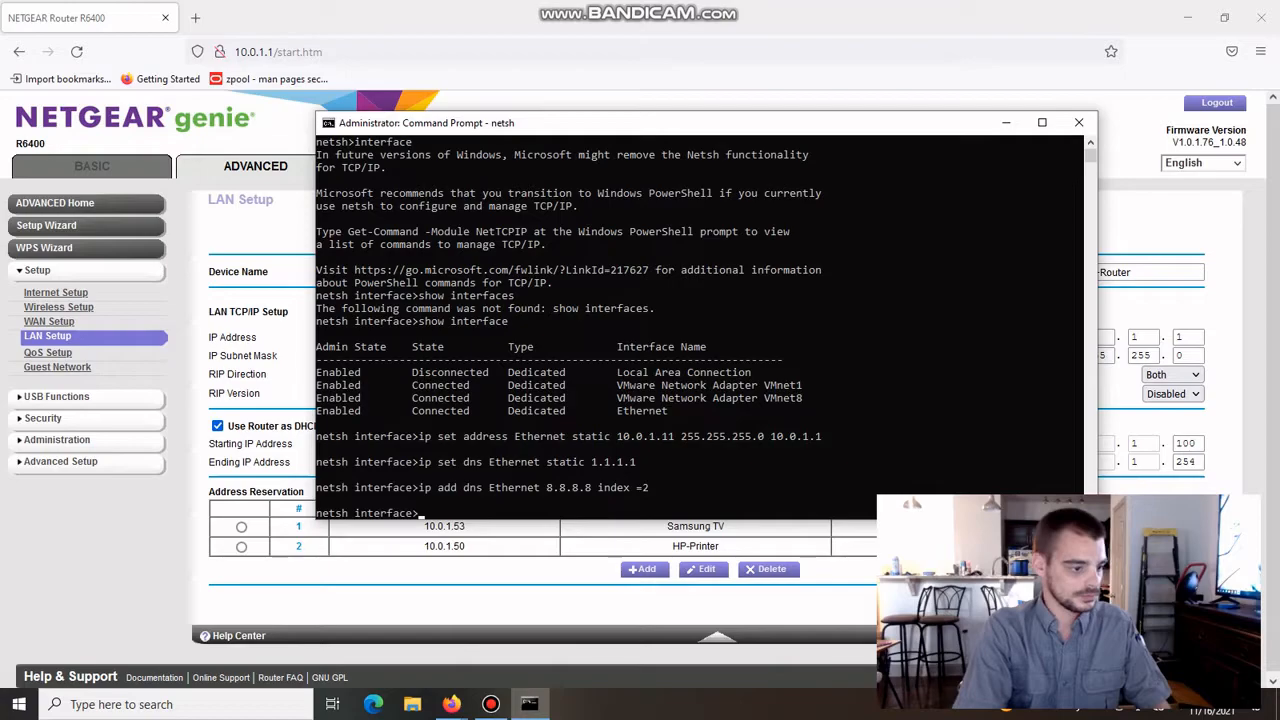
- Exit netsh and run ipconfig to check the Ethernet adapter's address settings
type("ipc")
key("BackSpace")
key("BackSpace")
key("BackSpace")
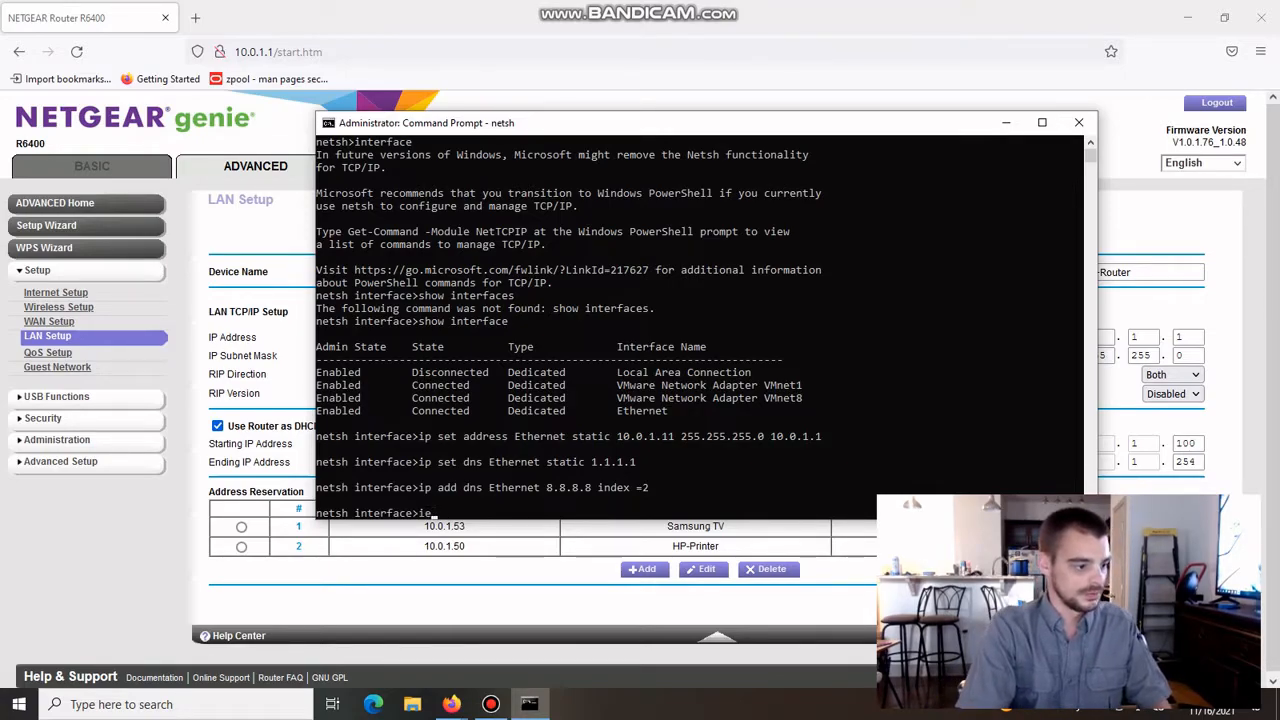
type("exit")
key("Return")
type("ipconfig")
key("Return")
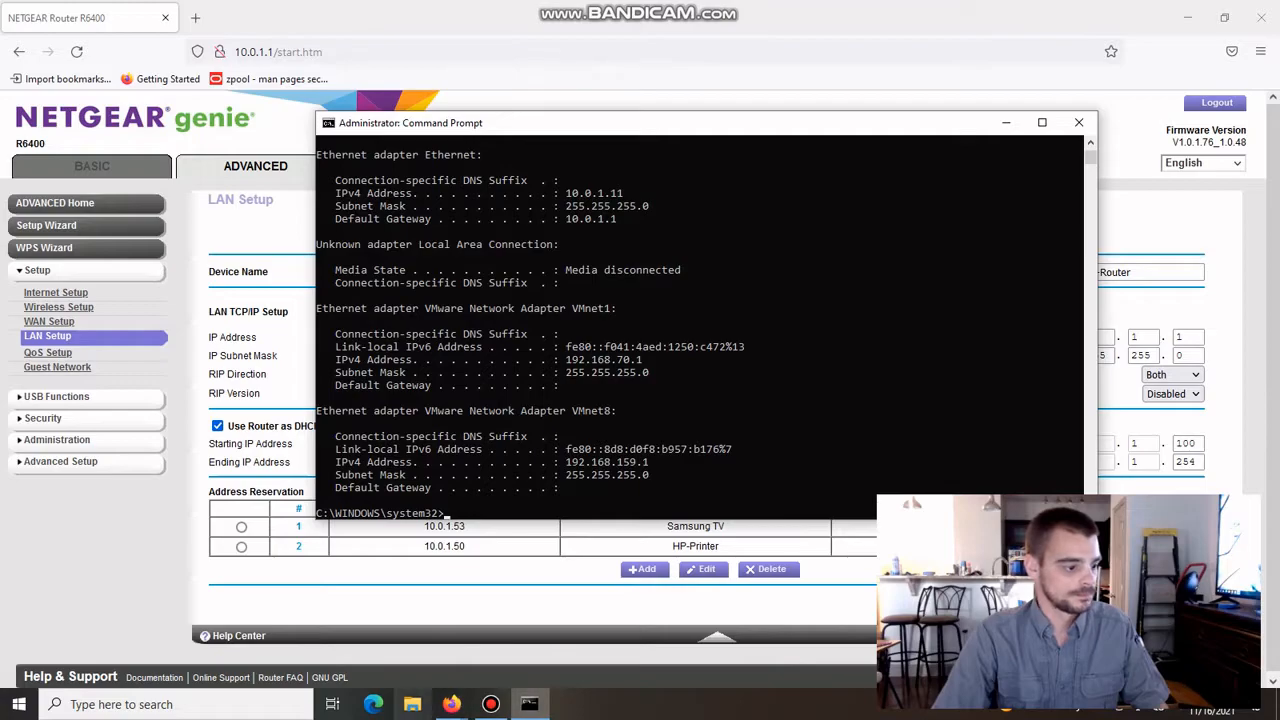
- Open Control Panel from Windows search and go through Network and Sharing Center to the adapter settings
key("super")
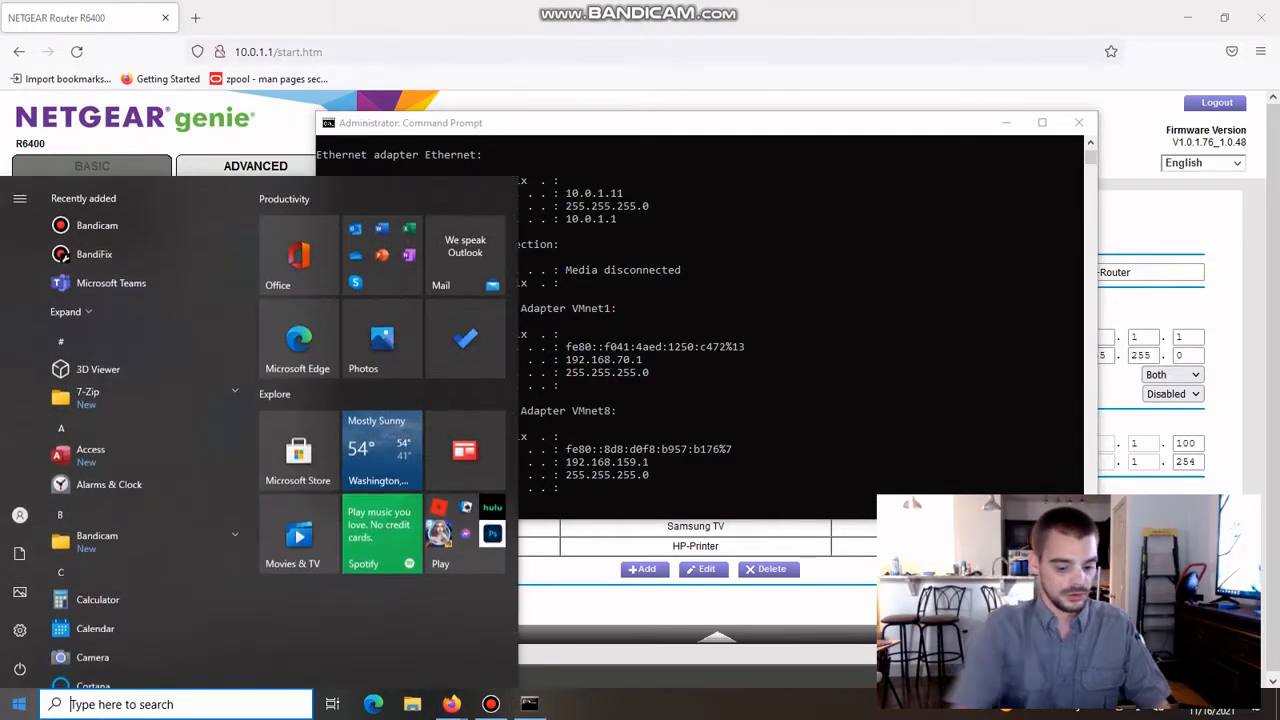
type("co")
key("Return")
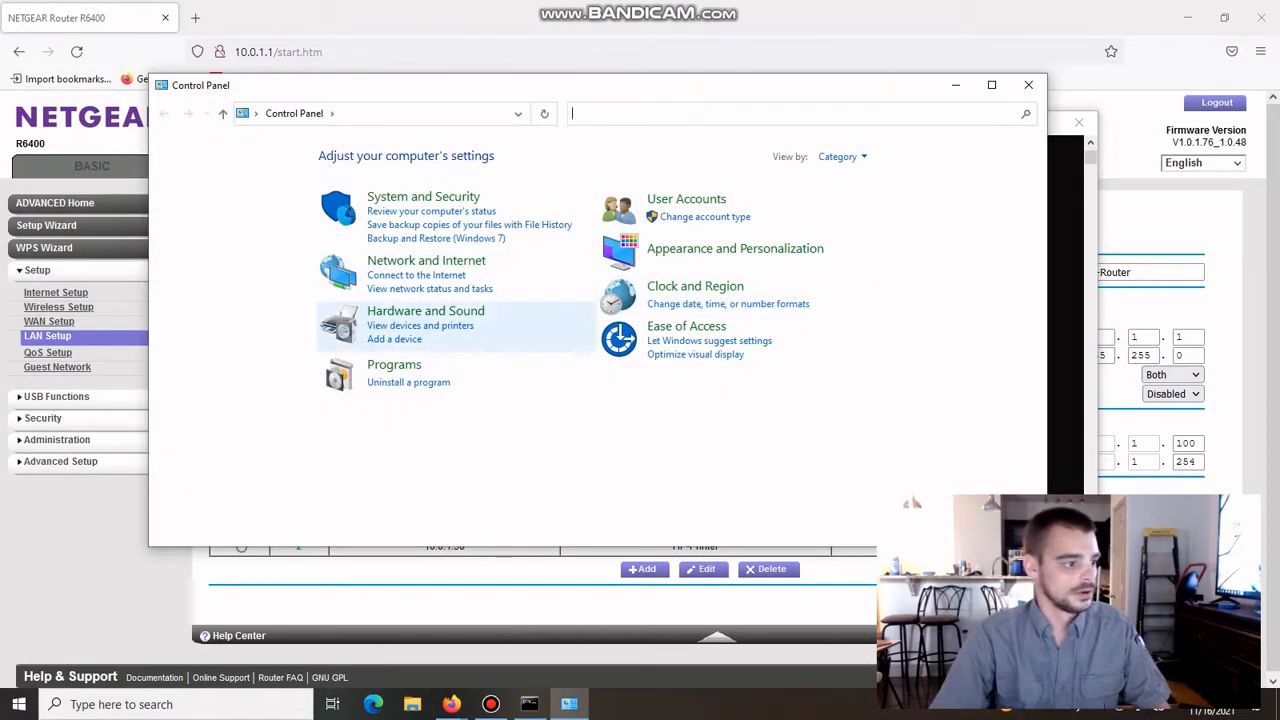
left_click(426, 260)
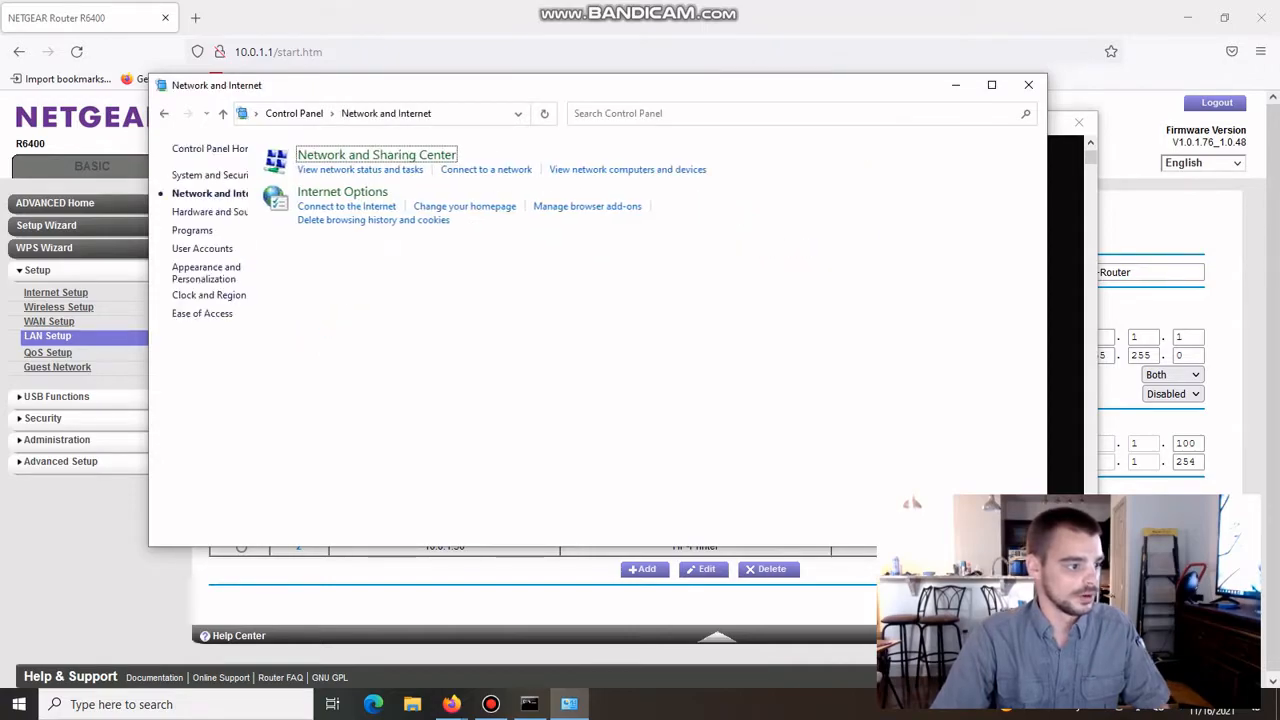
left_click(437, 155)
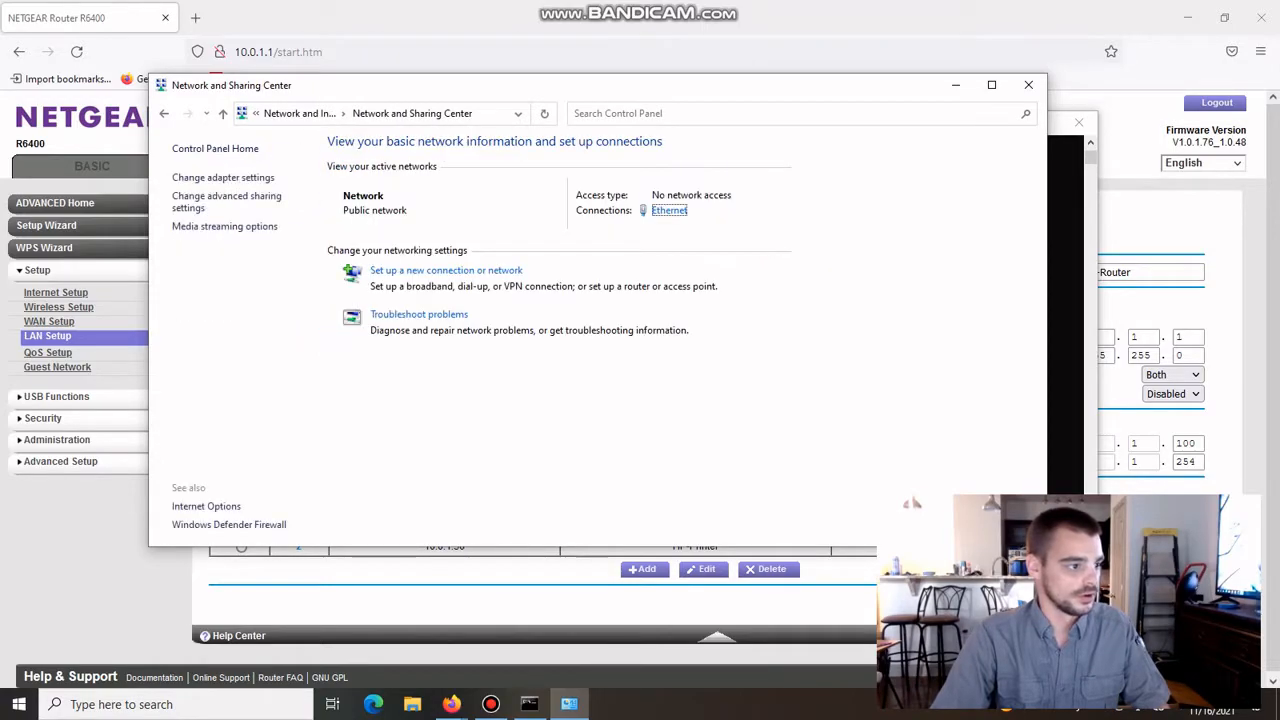
left_click(223, 177)
- Open the Internet Protocol Version 4 (TCP/IPv4) properties of the Ethernet adapter
double_click(243, 195)
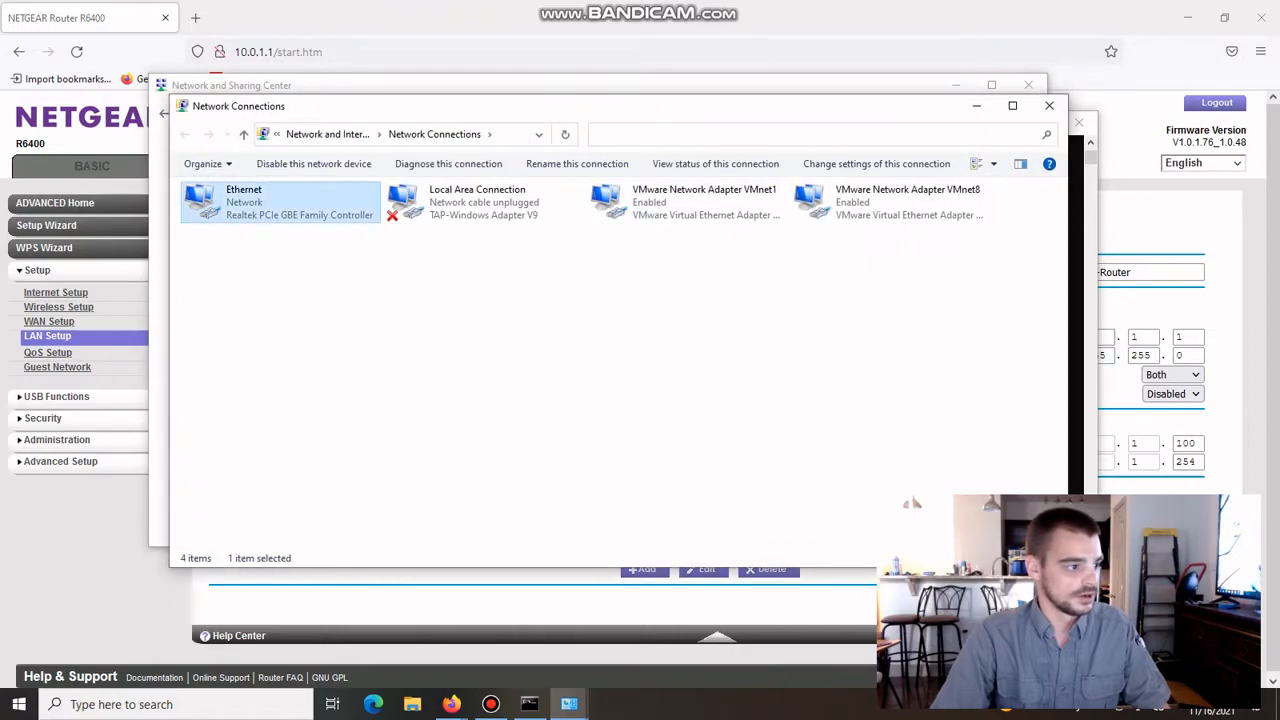
left_click(545, 483)
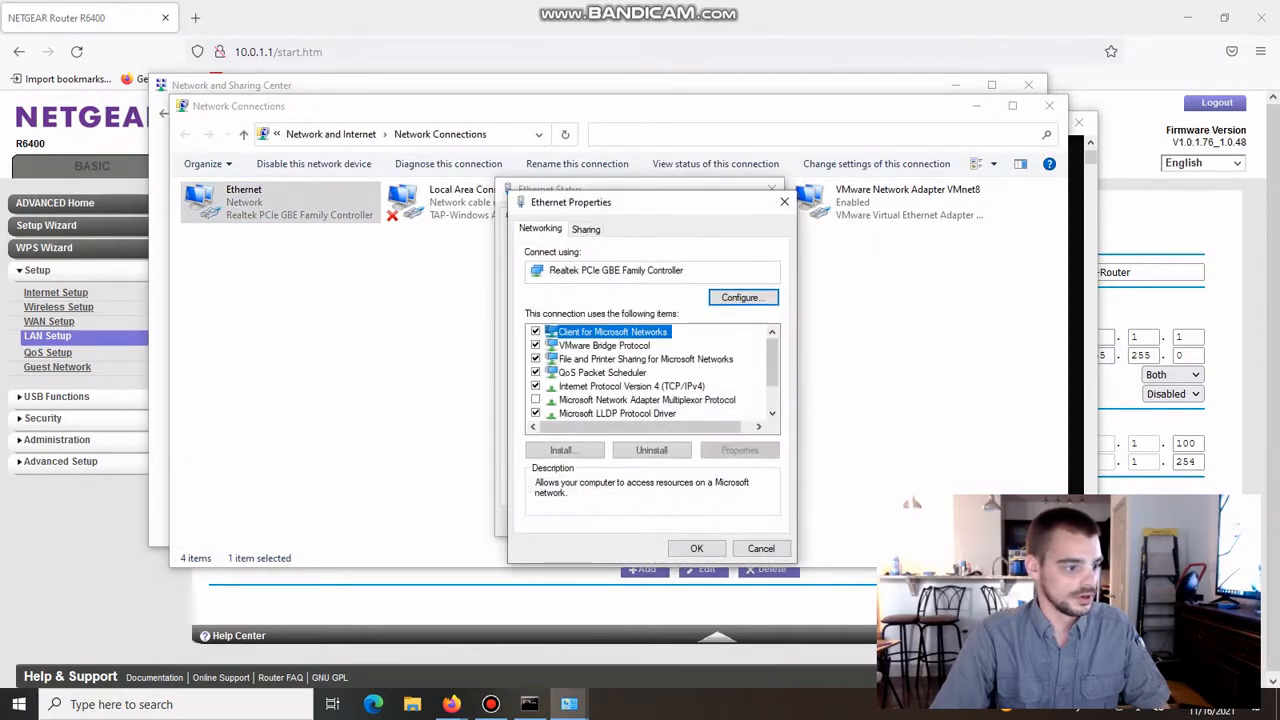
left_click(631, 386)
left_click(740, 450)
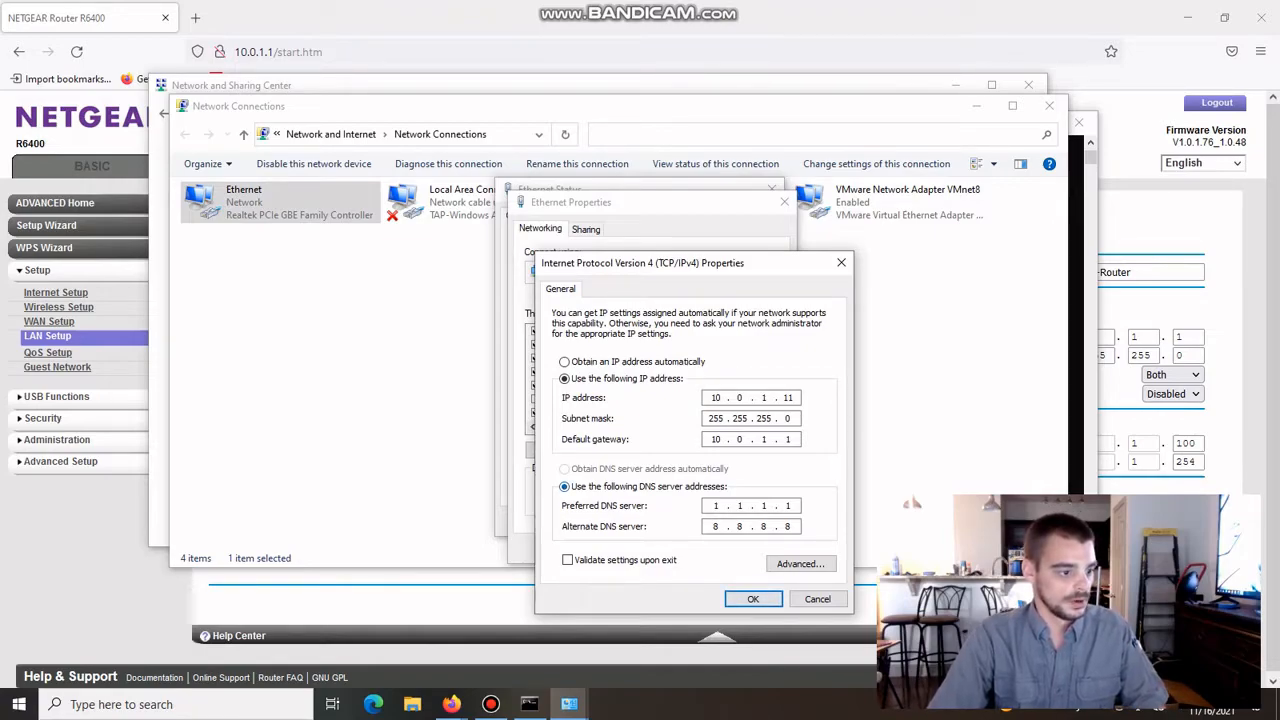
- Set the Ethernet adapter to obtain its IP and DNS server addresses automatically, save, and close the open network dialogs and windows
left_click(565, 362)
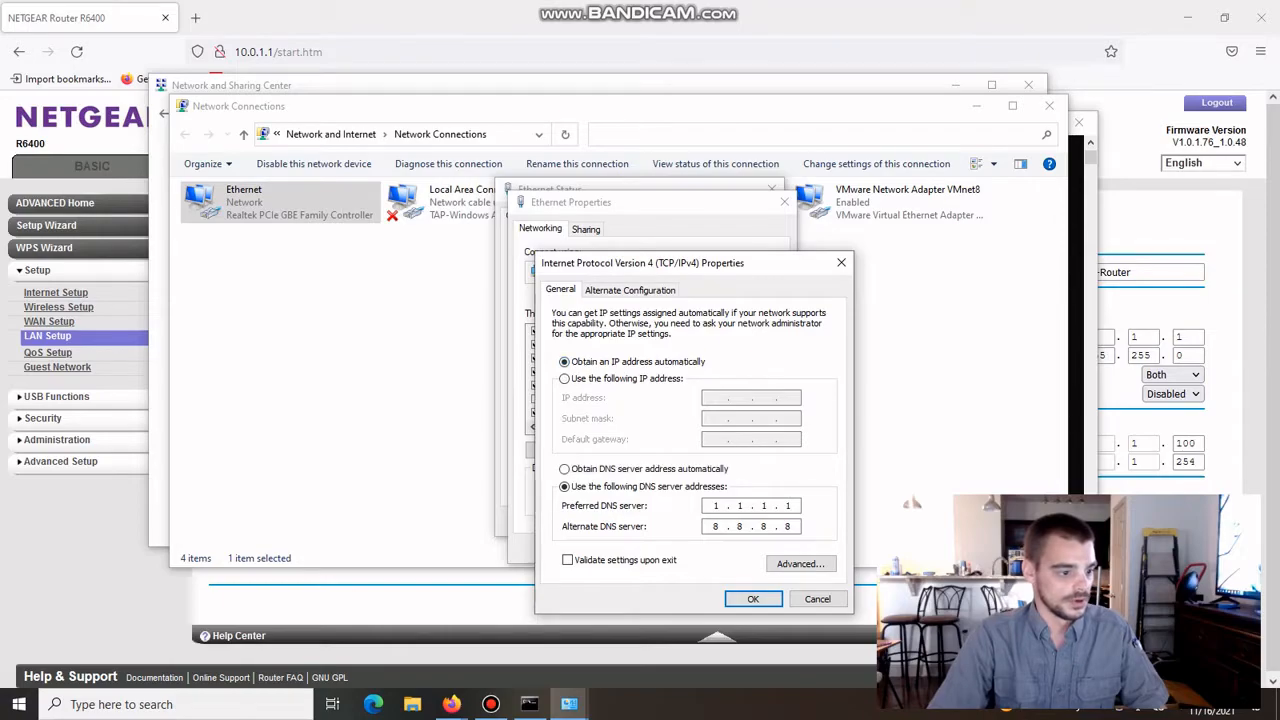
left_click(565, 469)
left_click(753, 599)
left_click(697, 548)
left_click(746, 517)
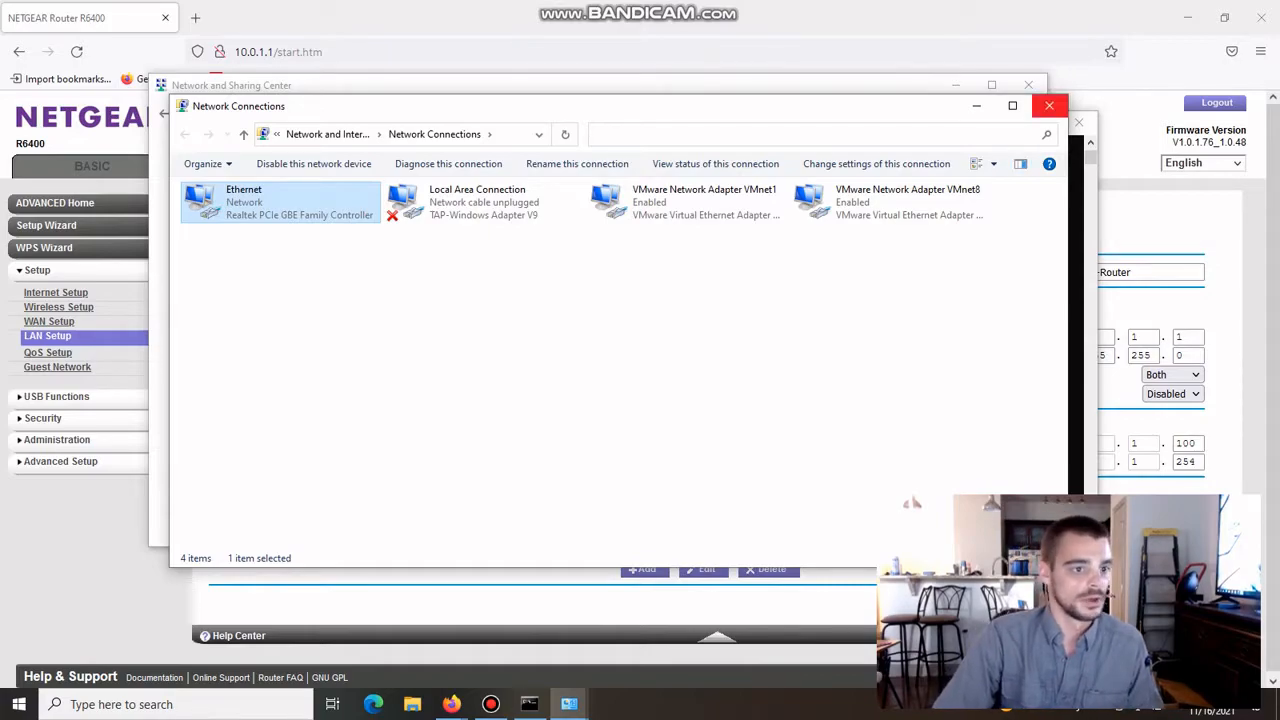
left_click(1049, 105)
left_click(1028, 84)
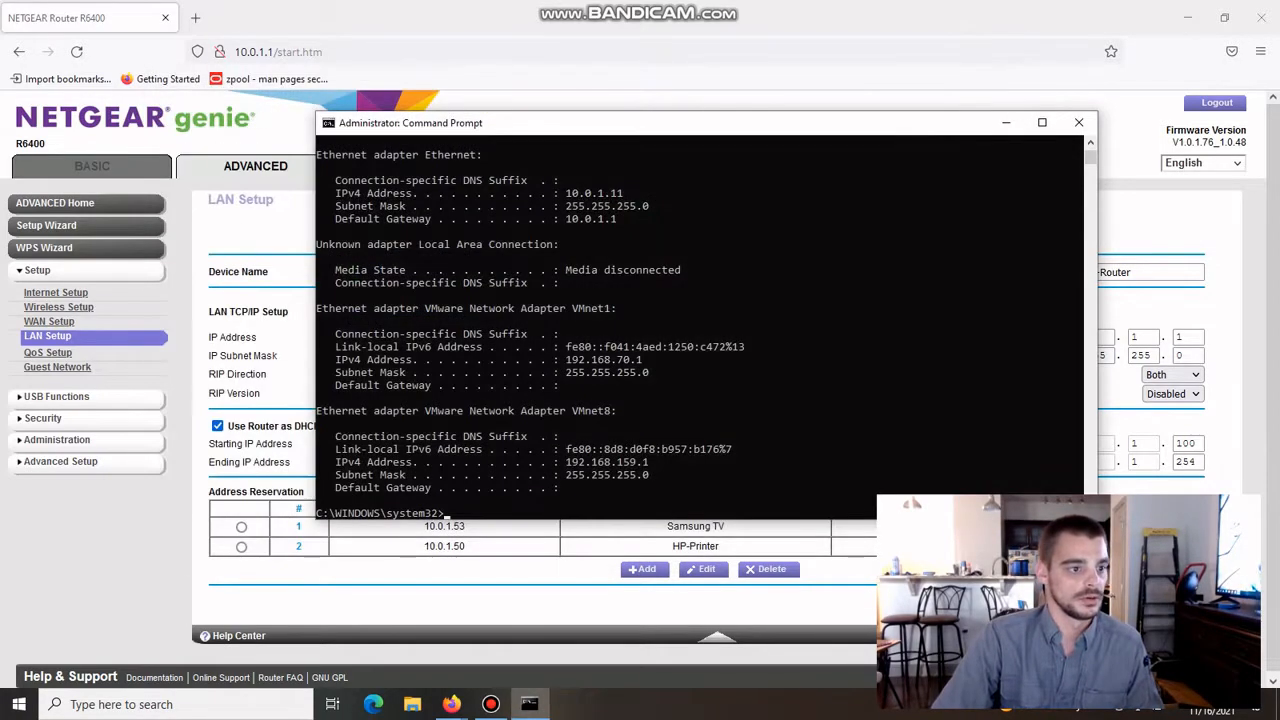
- Close the administrator Command Prompt, run ipconfig in a new one to check the Ethernet adapter's address, and close it
left_click_drag(900, 164, 860, 79)
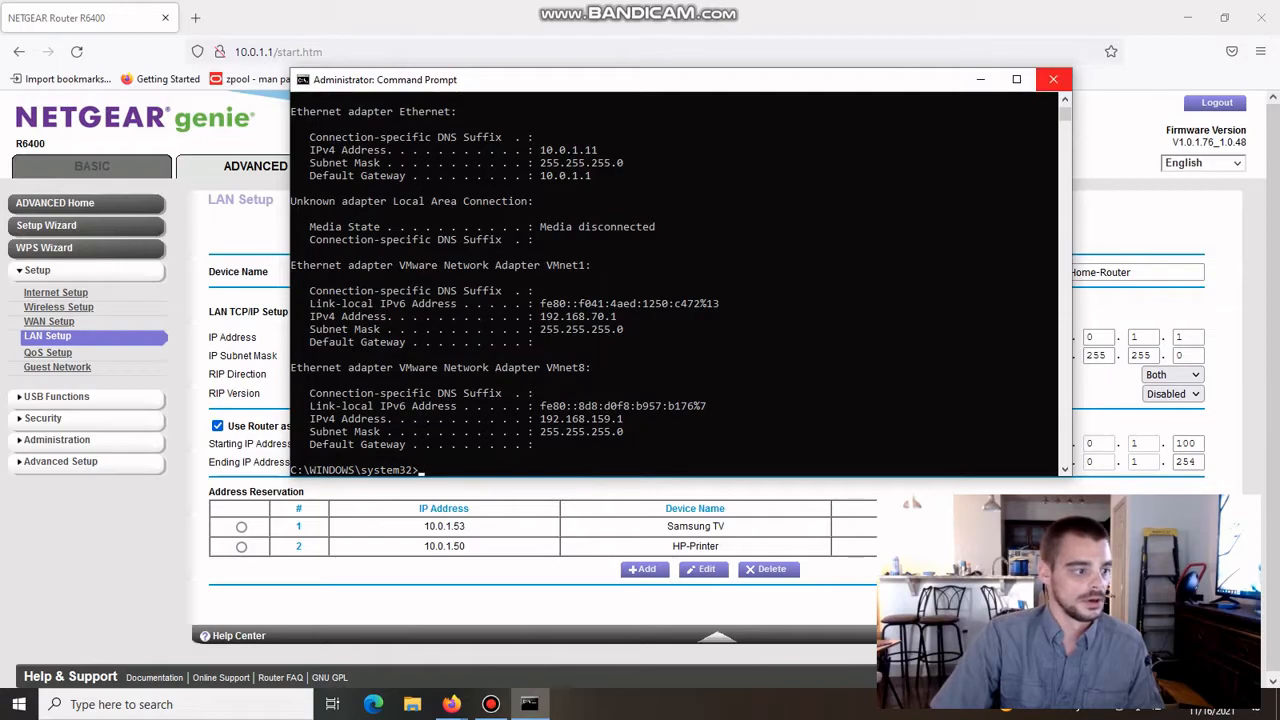
left_click(1053, 79)
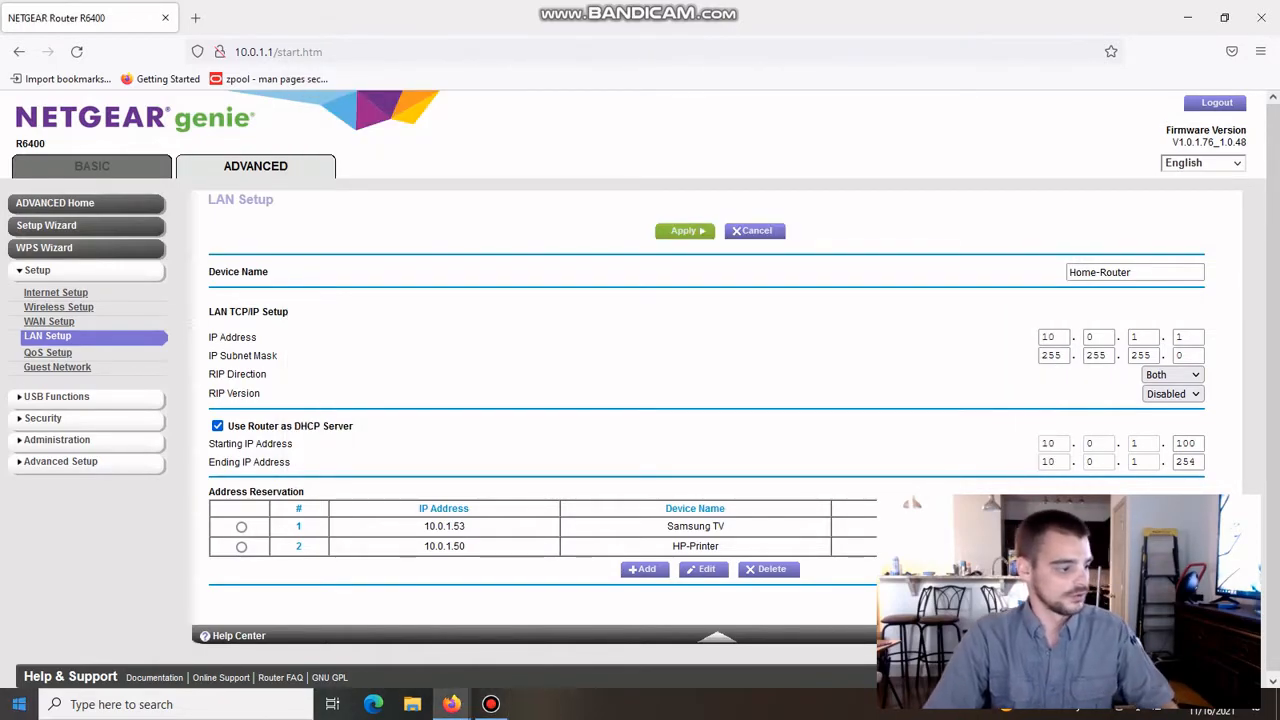
left_click(18, 704)
type("c")
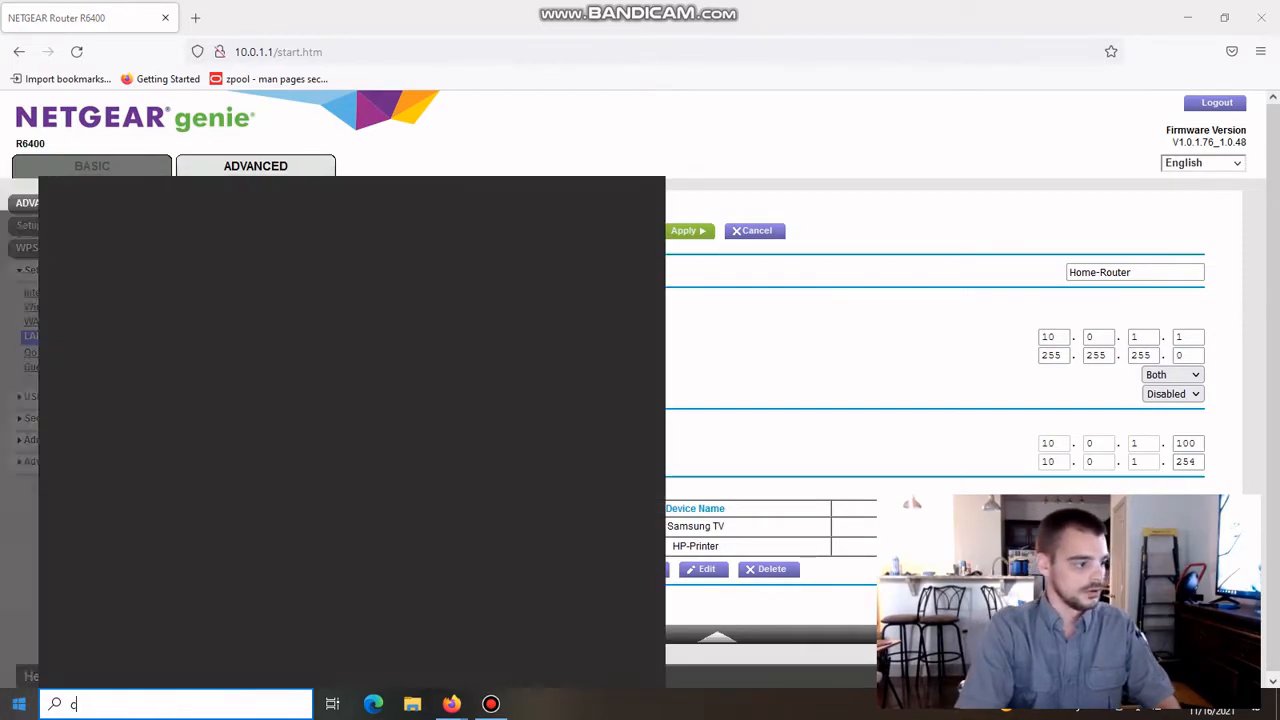
type("md")
key("Return")
type("ipconfig")
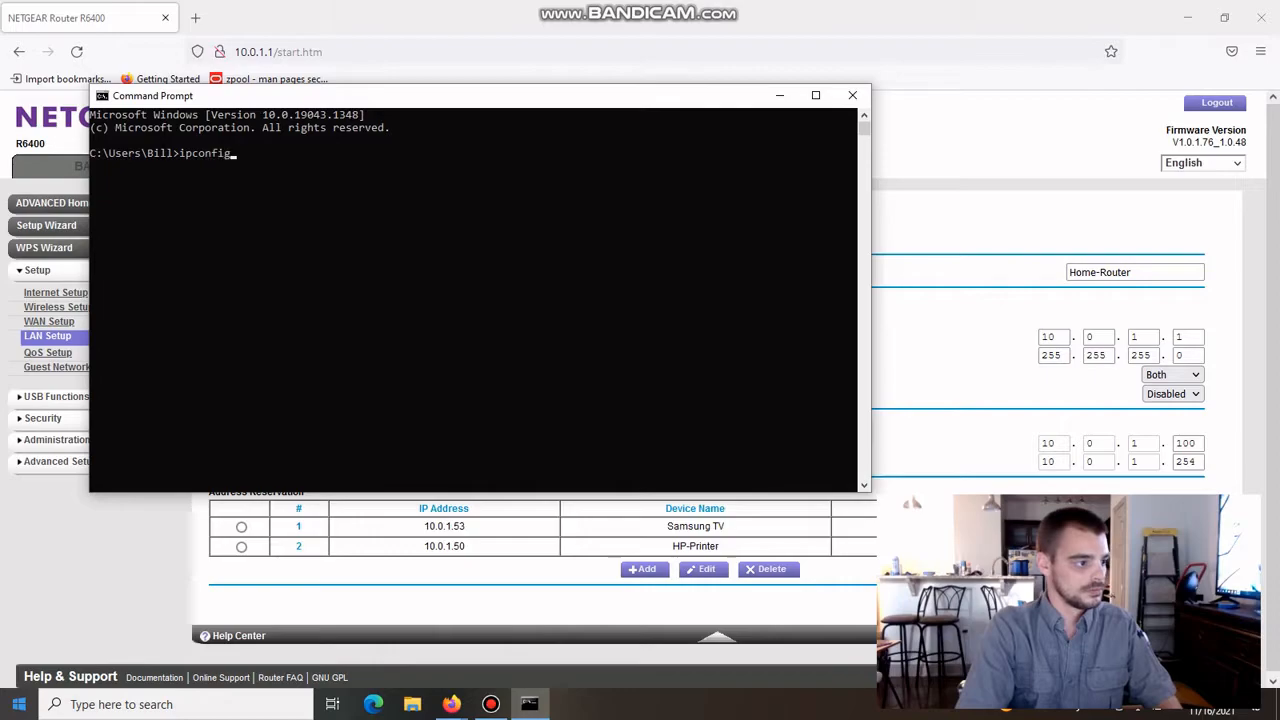
key("Return")
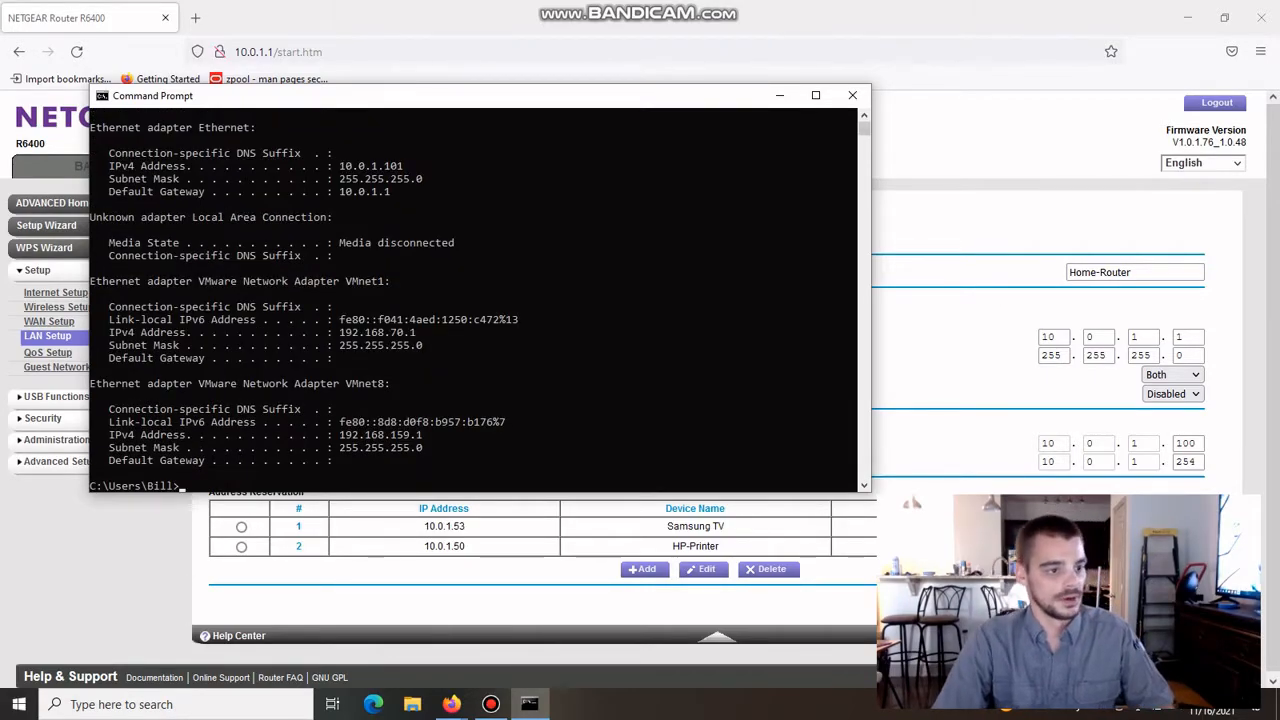
left_click(852, 95)
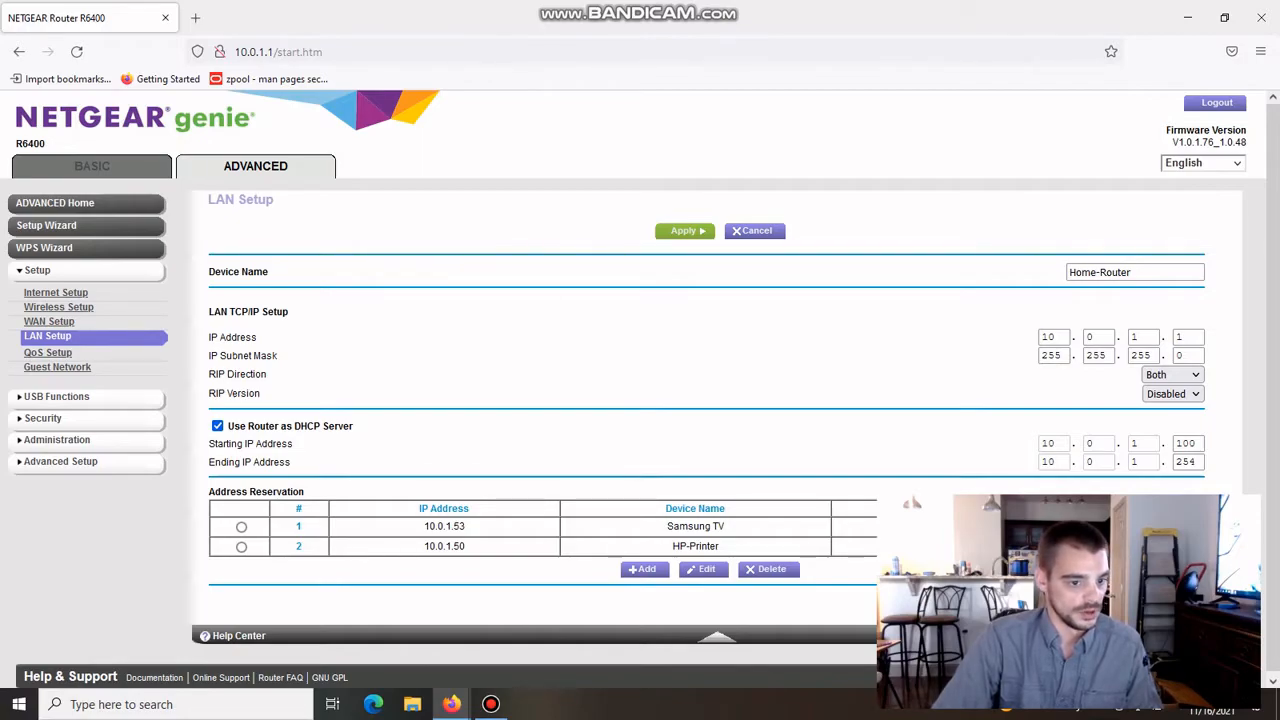
- Examine the starting and ending IP addresses of the router's DHCP range on the LAN Setup page
double_click(1186, 443)
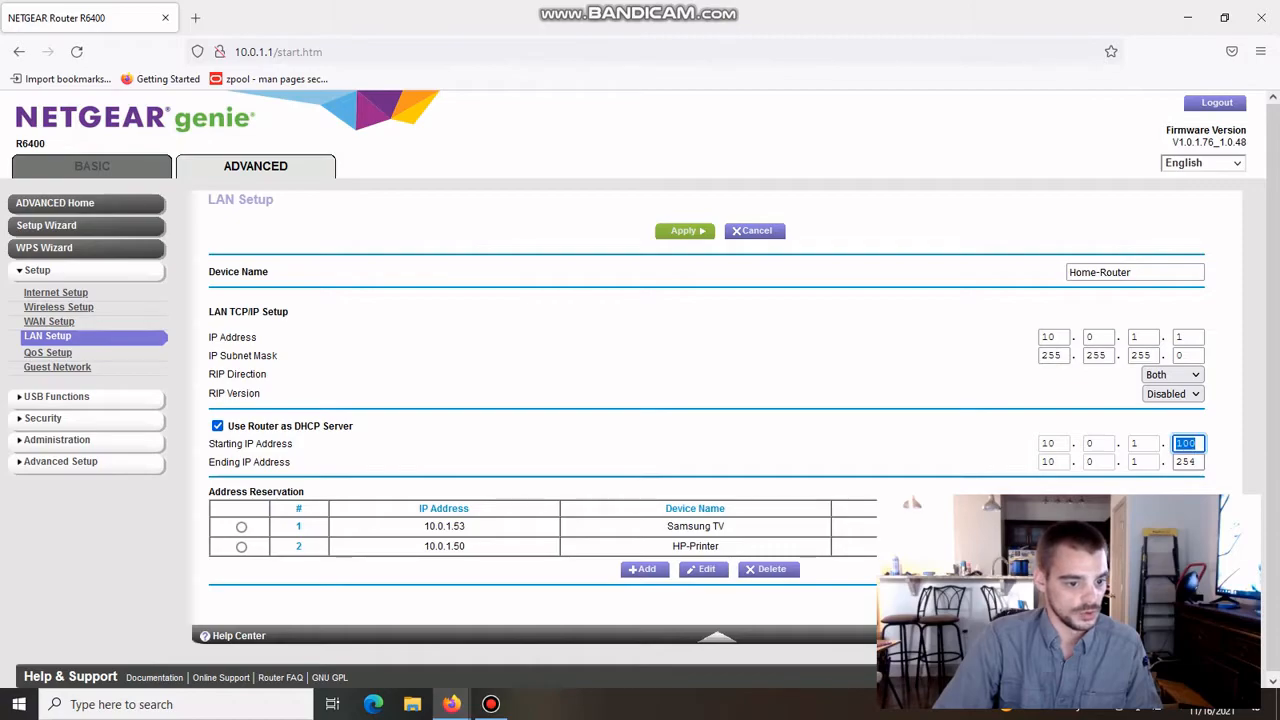
double_click(1186, 443)
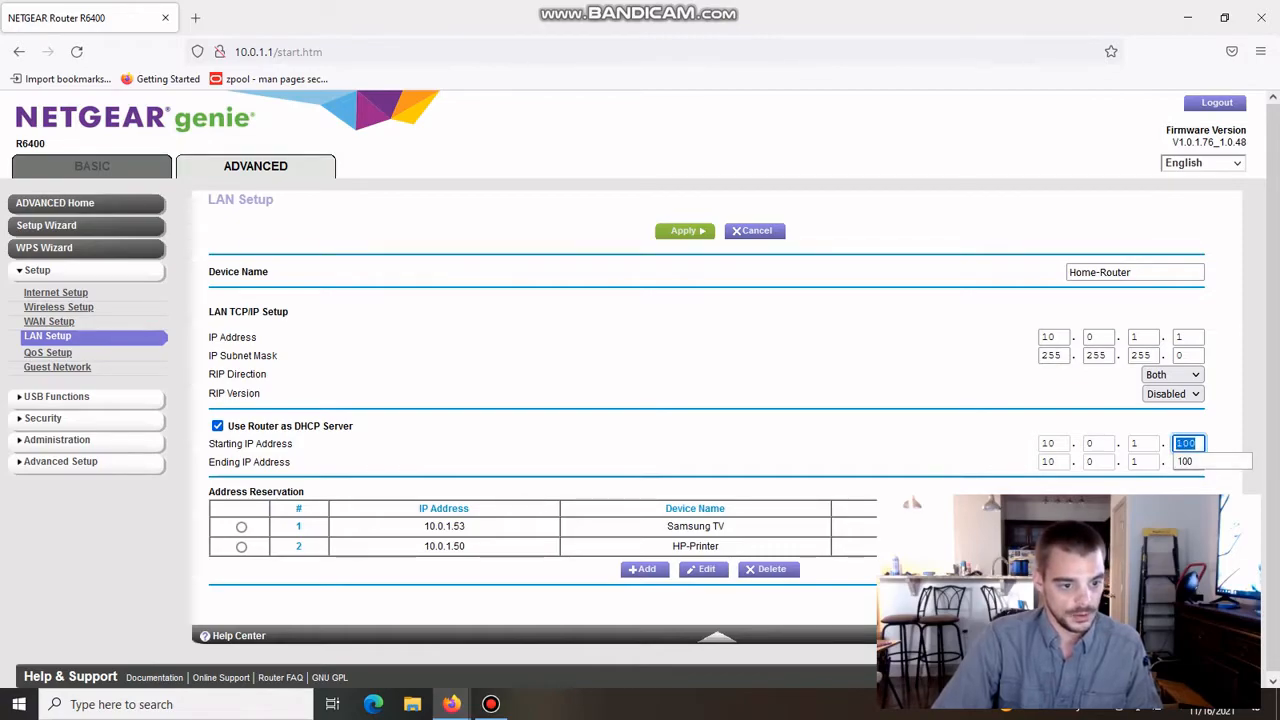
left_click(1226, 440)
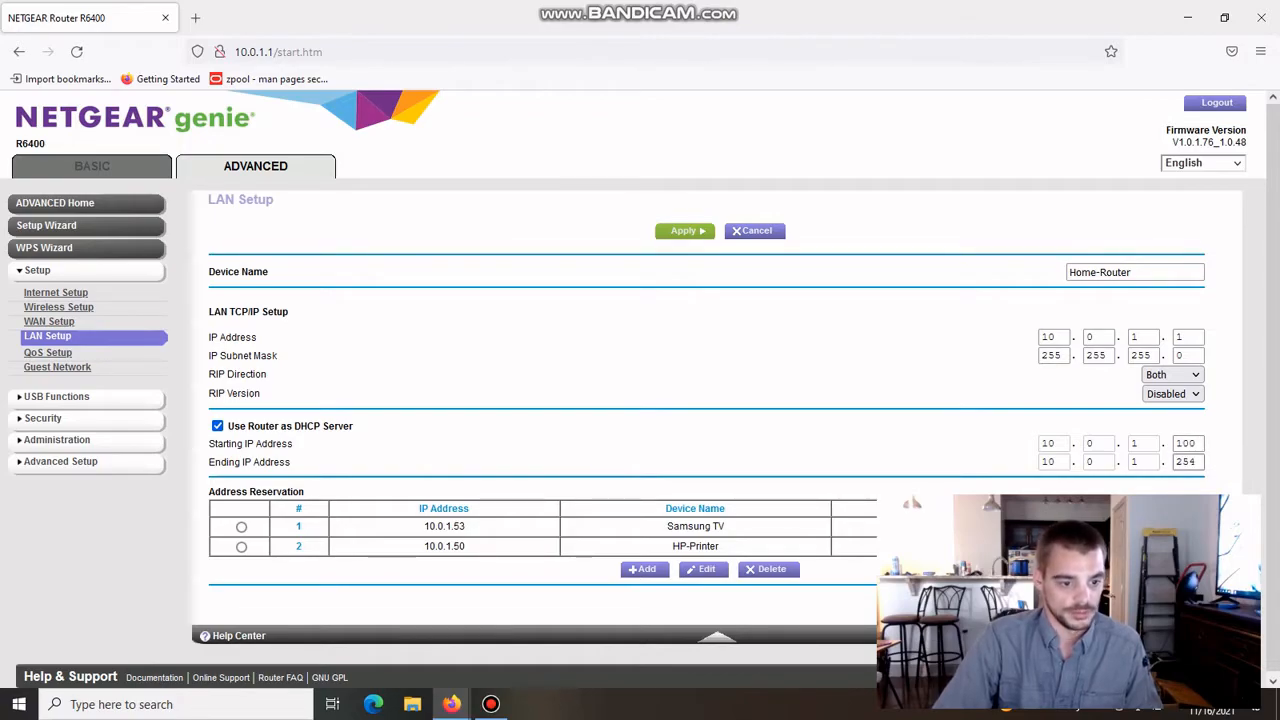
left_click_drag(1198, 462, 1173, 462)
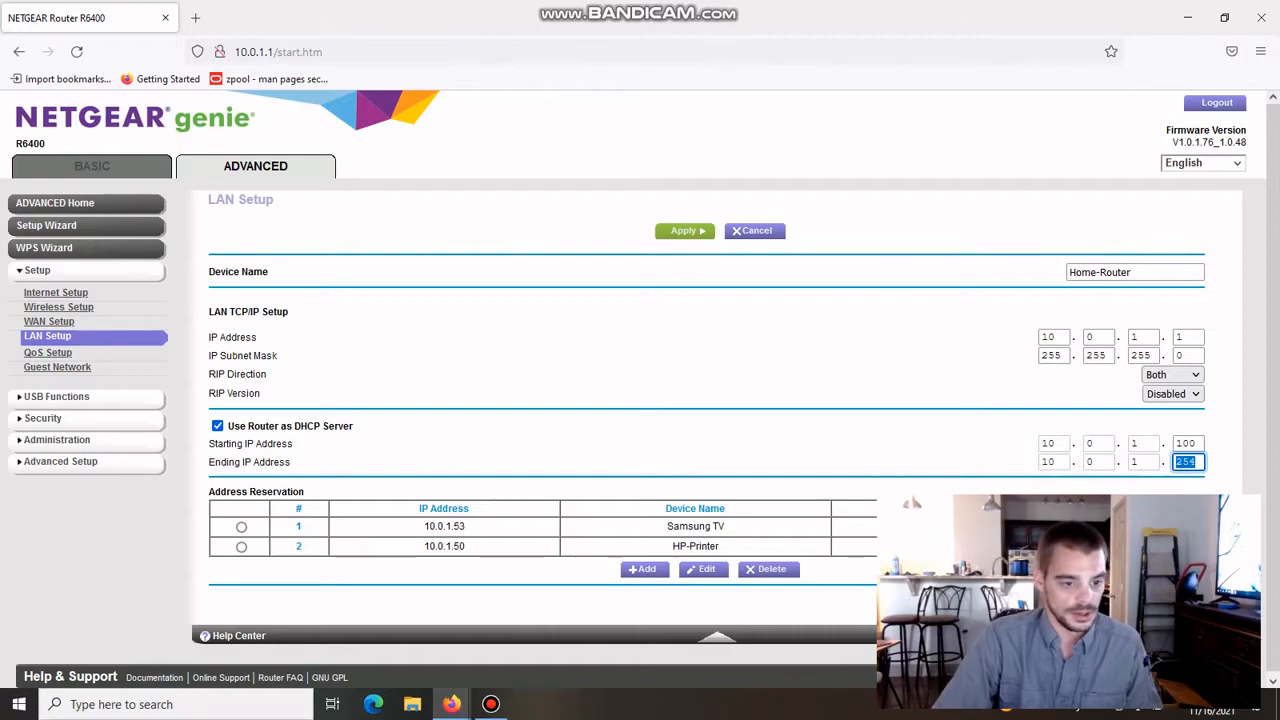
left_click(1188, 443)
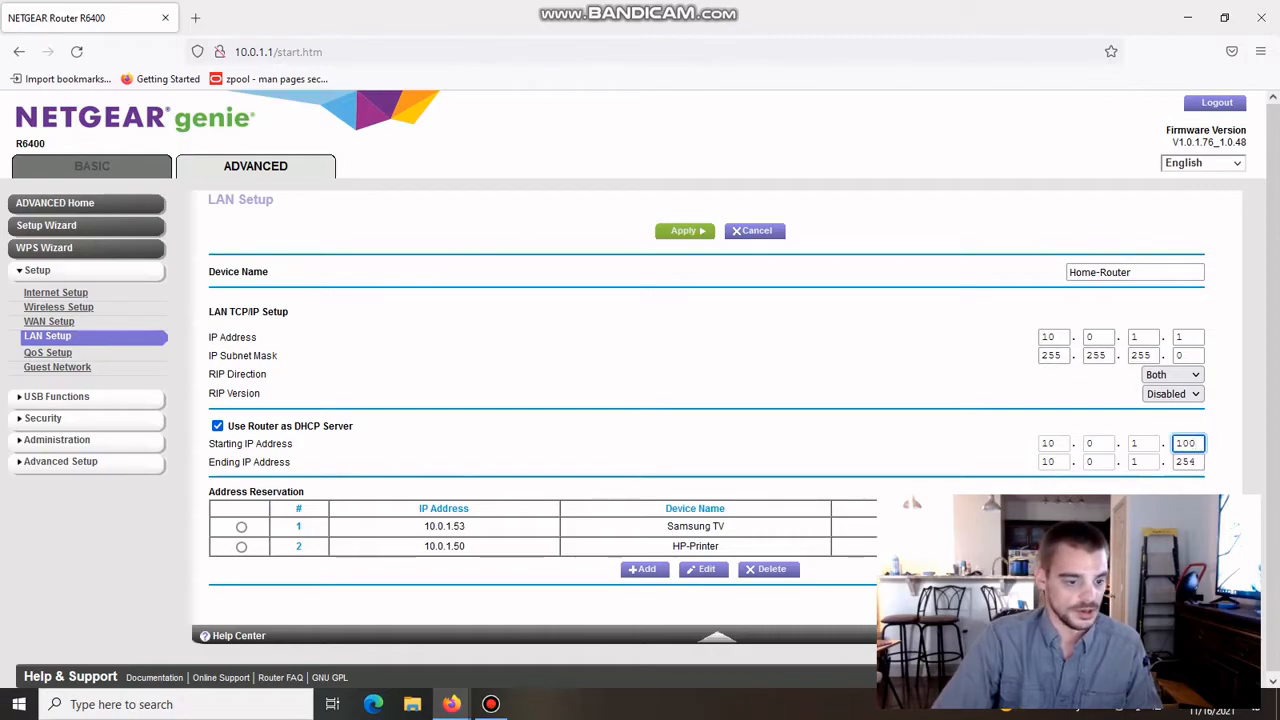
left_click(1000, 430)
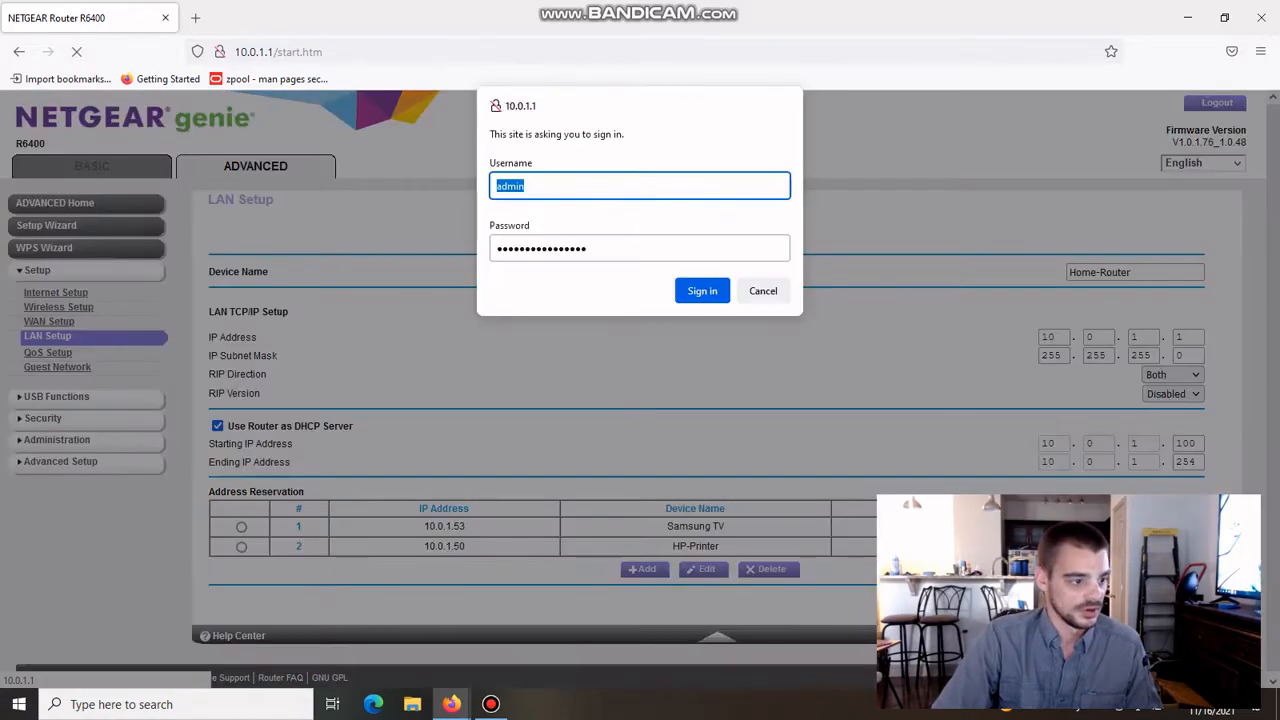
- Sign in to the router with the saved credentials and reserve the IP address 10.0.1.12 for the device BLOCHSPHERE
key("Return")
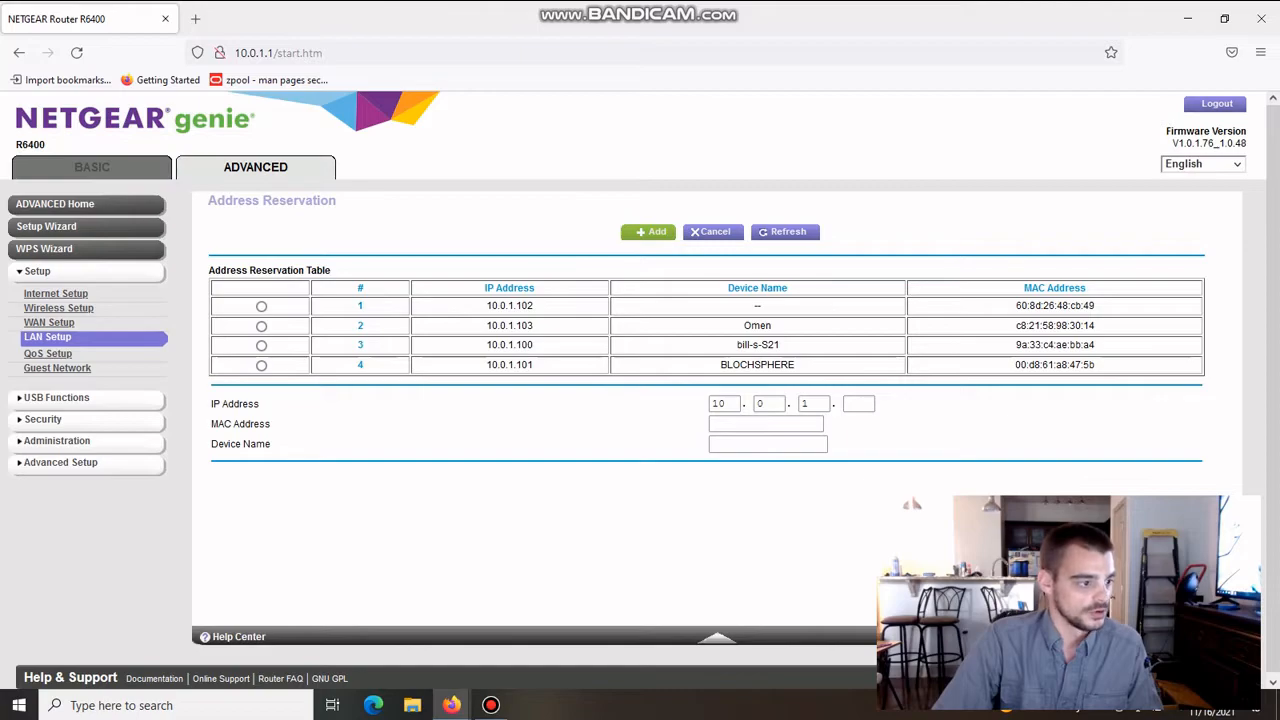
left_click(261, 366)
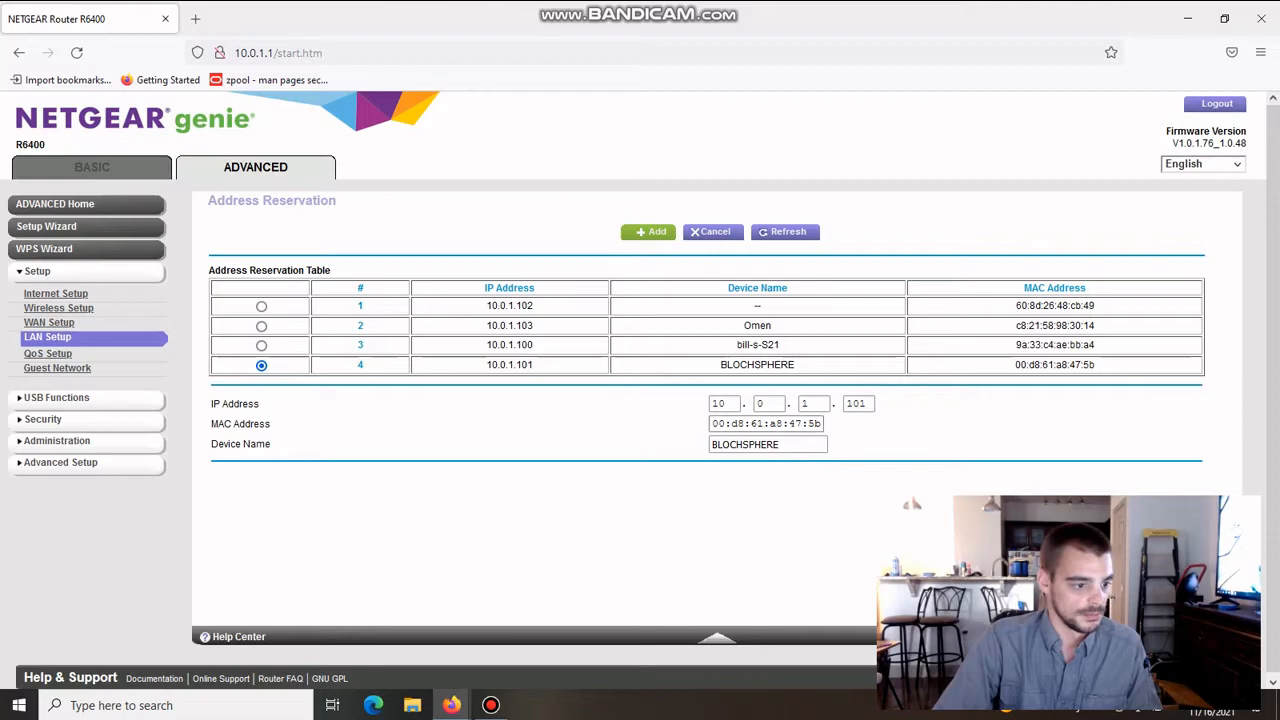
left_click(866, 404)
key("BackSpace")
key("BackSpace")
type("2")
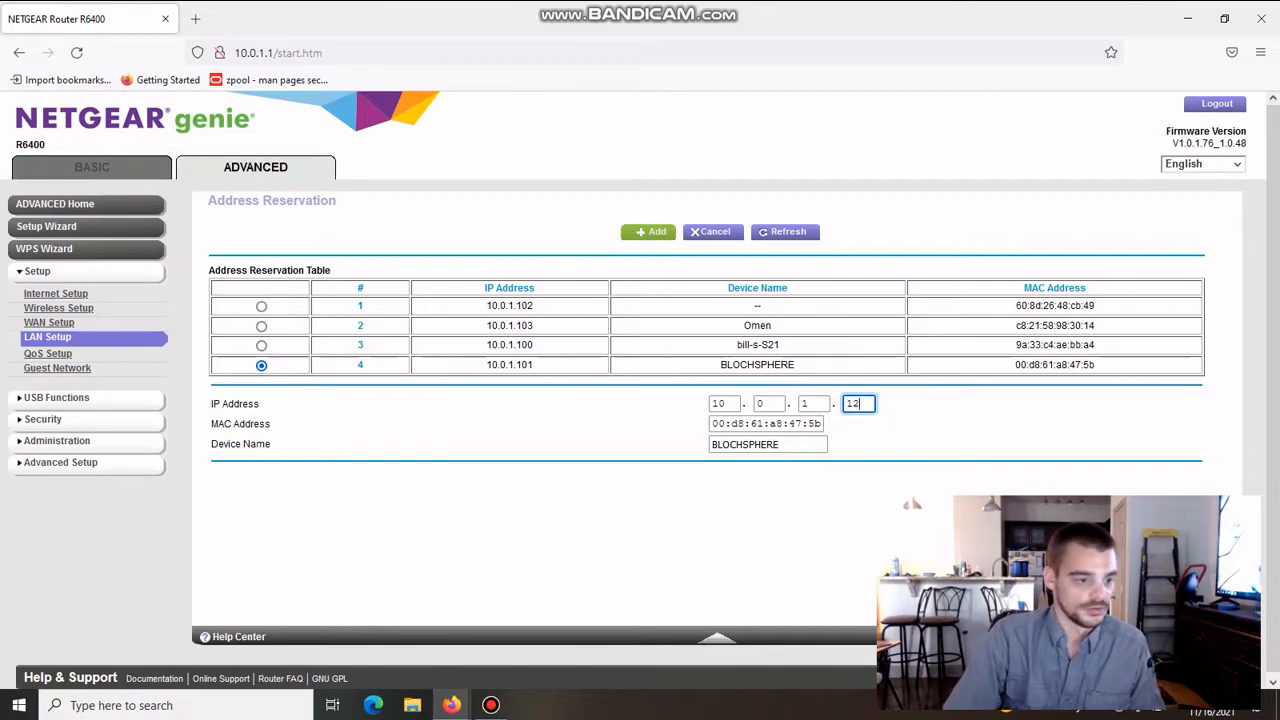
left_click(800, 510)
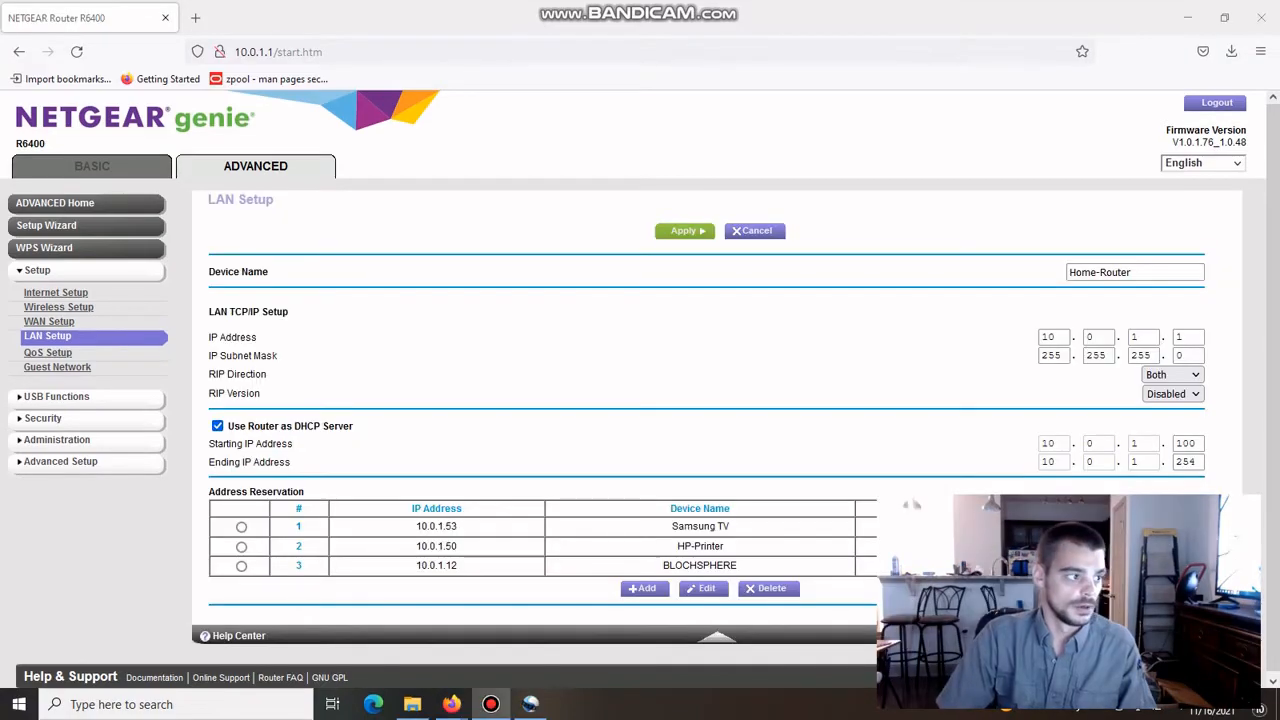
- Open Command Prompt and run ipconfig to check the Ethernet adapter's address after adding the reservation
key("super")
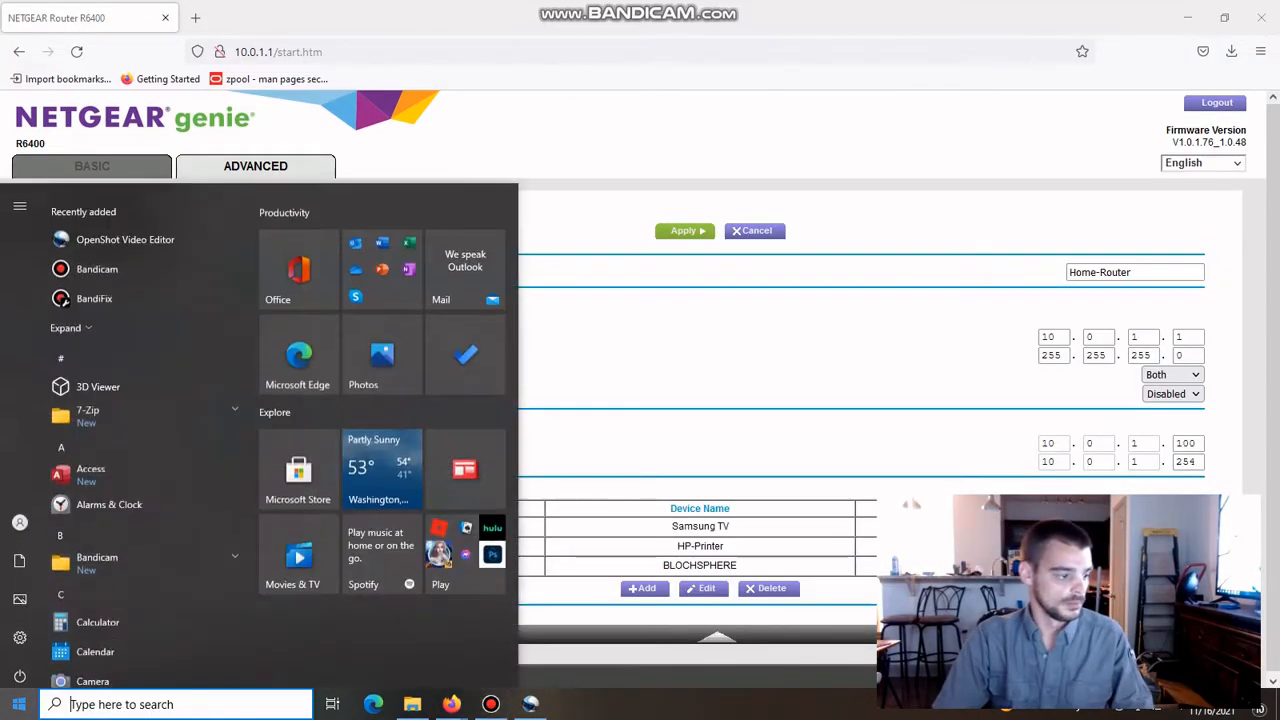
type("cm")
key("Return")
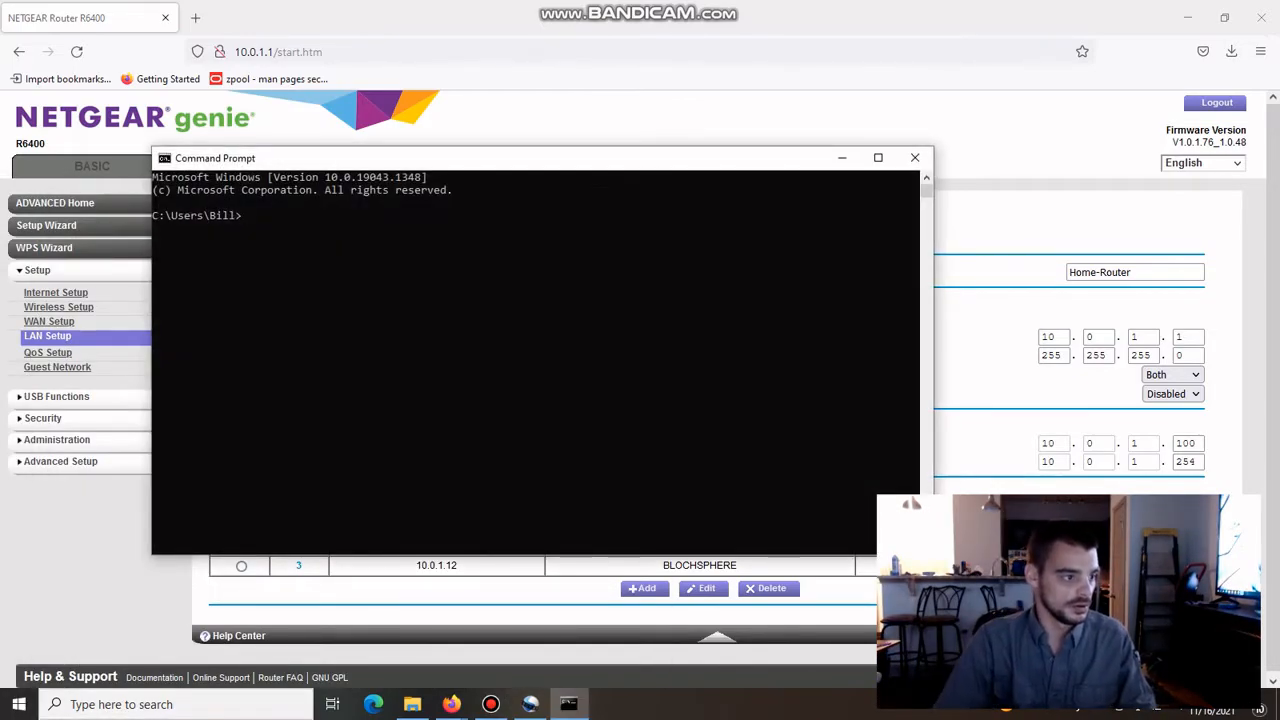
left_click_drag(588, 161, 591, 104)
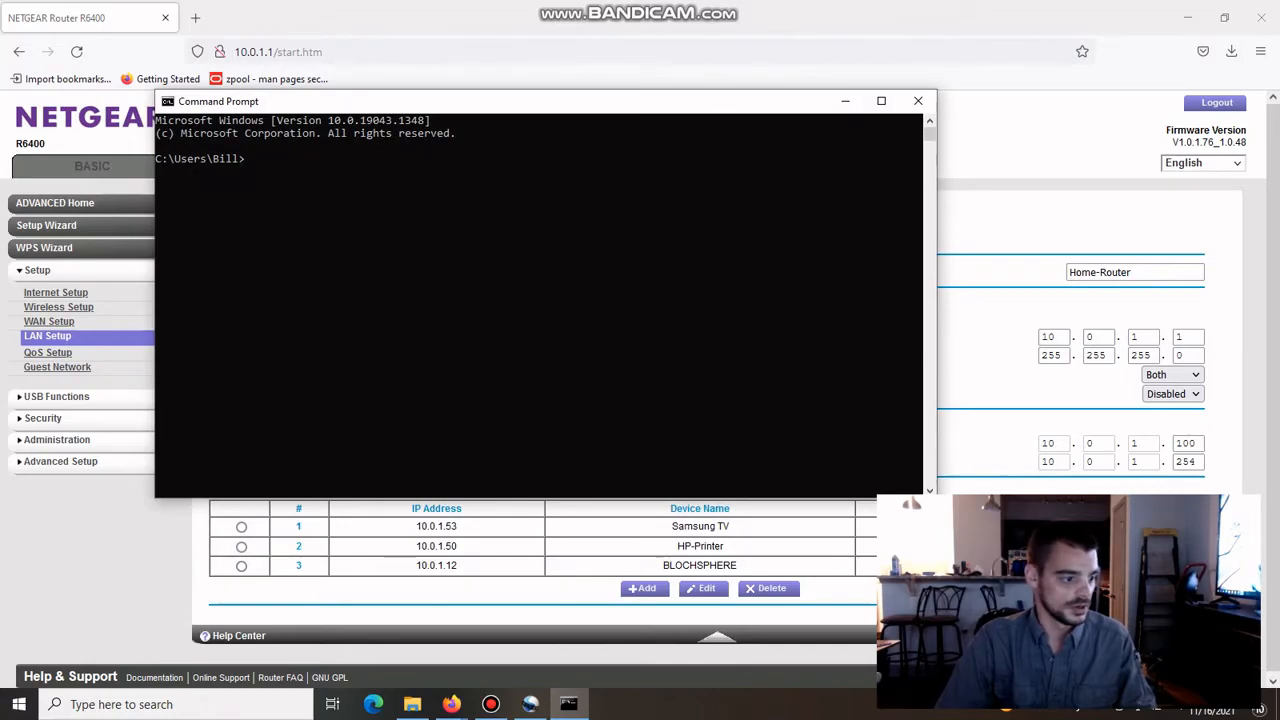
left_click(478, 337)
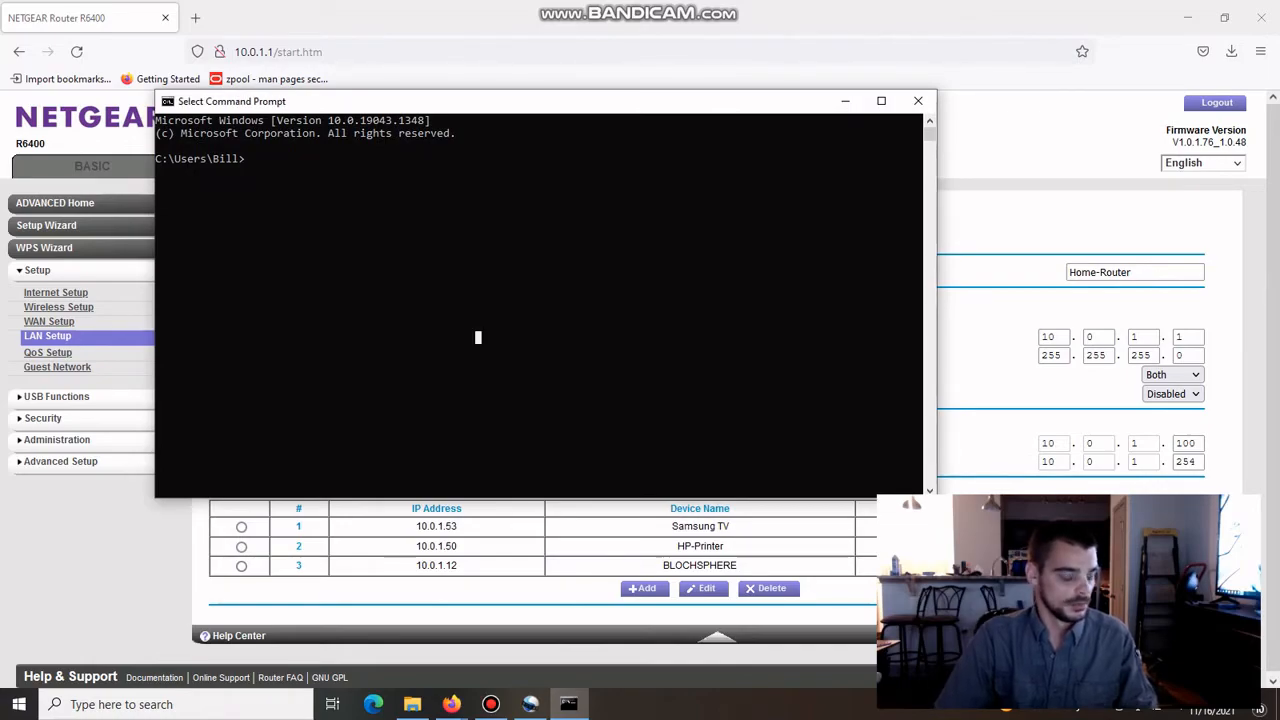
type("ipc")
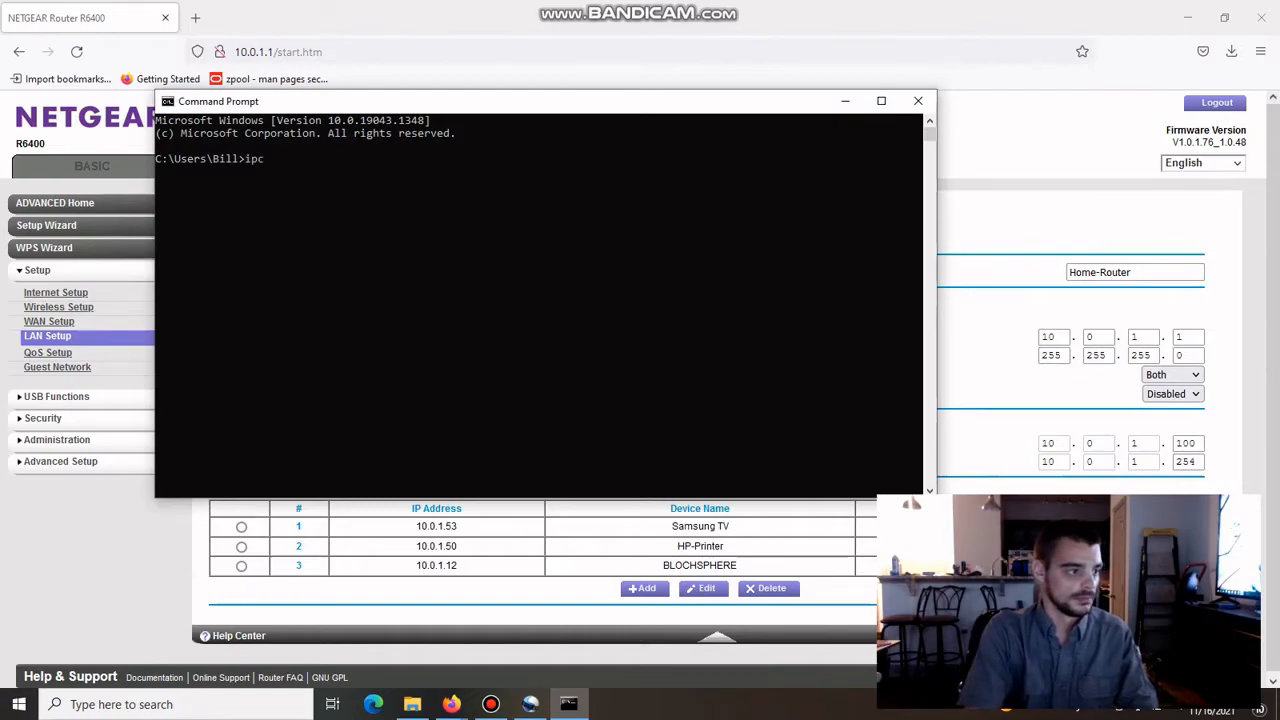
type("onfig")
key("Return")
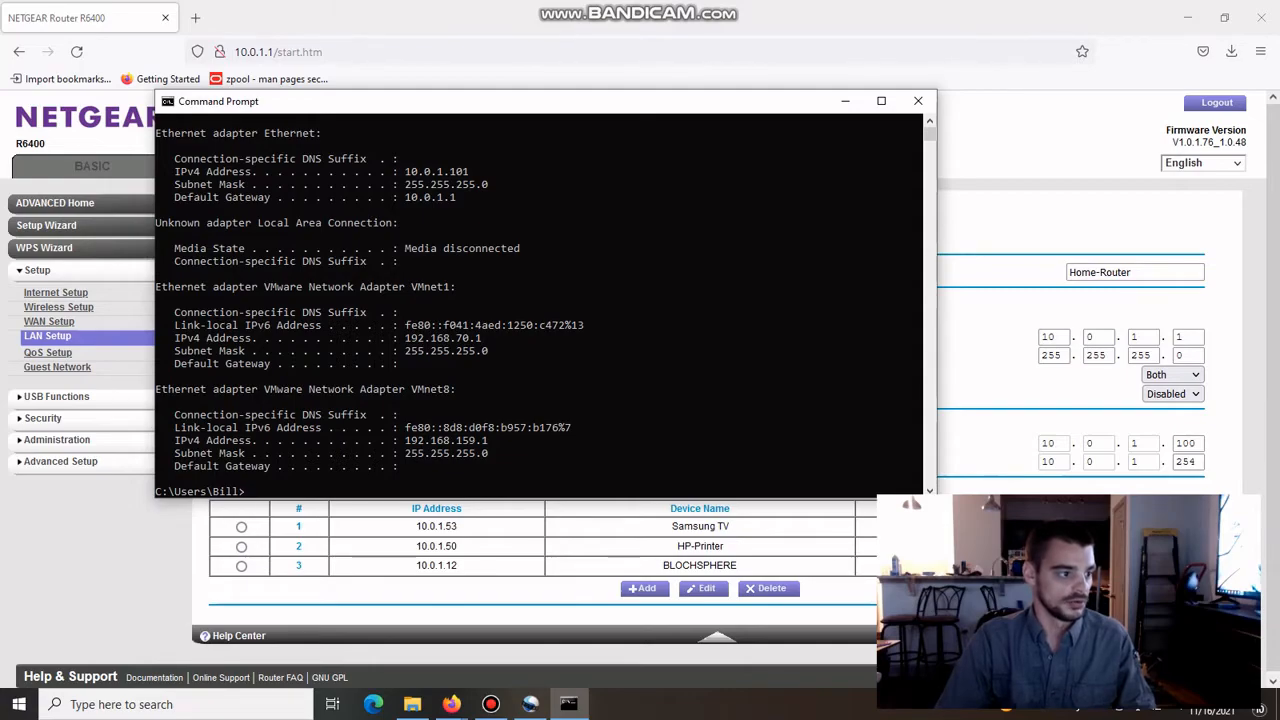
- Release the current DHCP address by running ipconfig /release
left_click(587, 273)
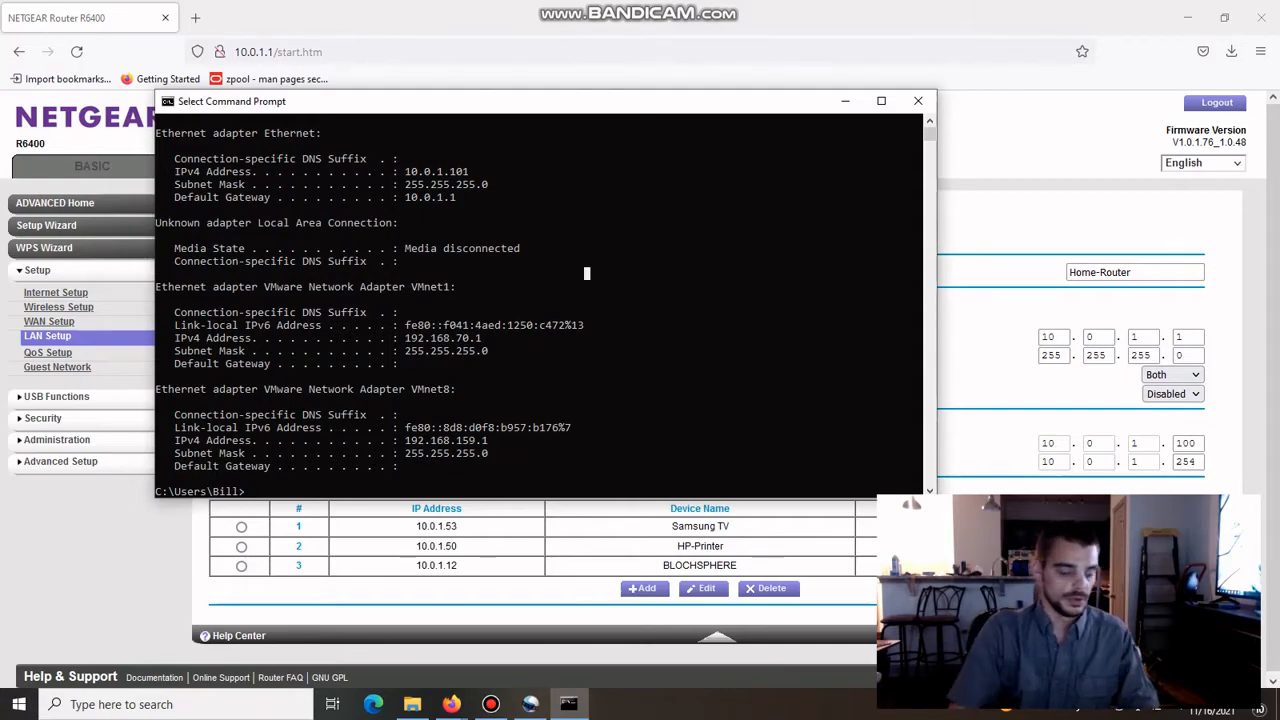
type("ipcon")
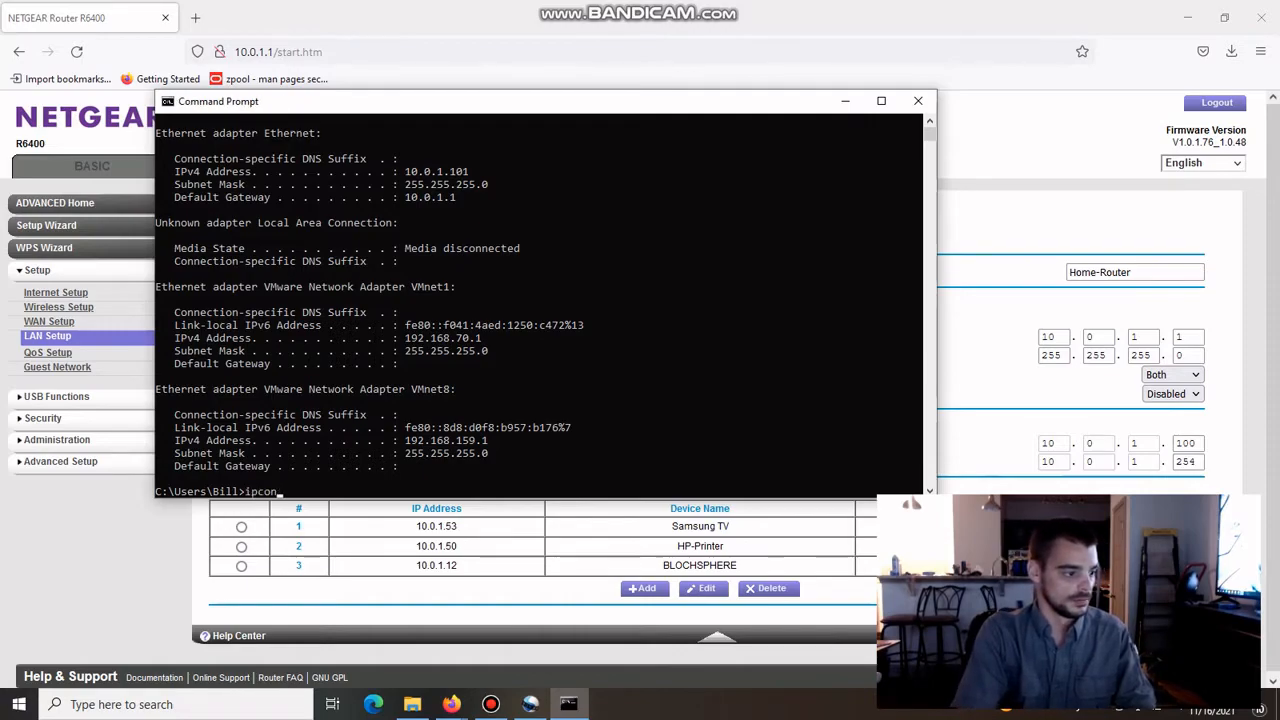
type("ig")
key("BackSpace")
key("BackSpace")
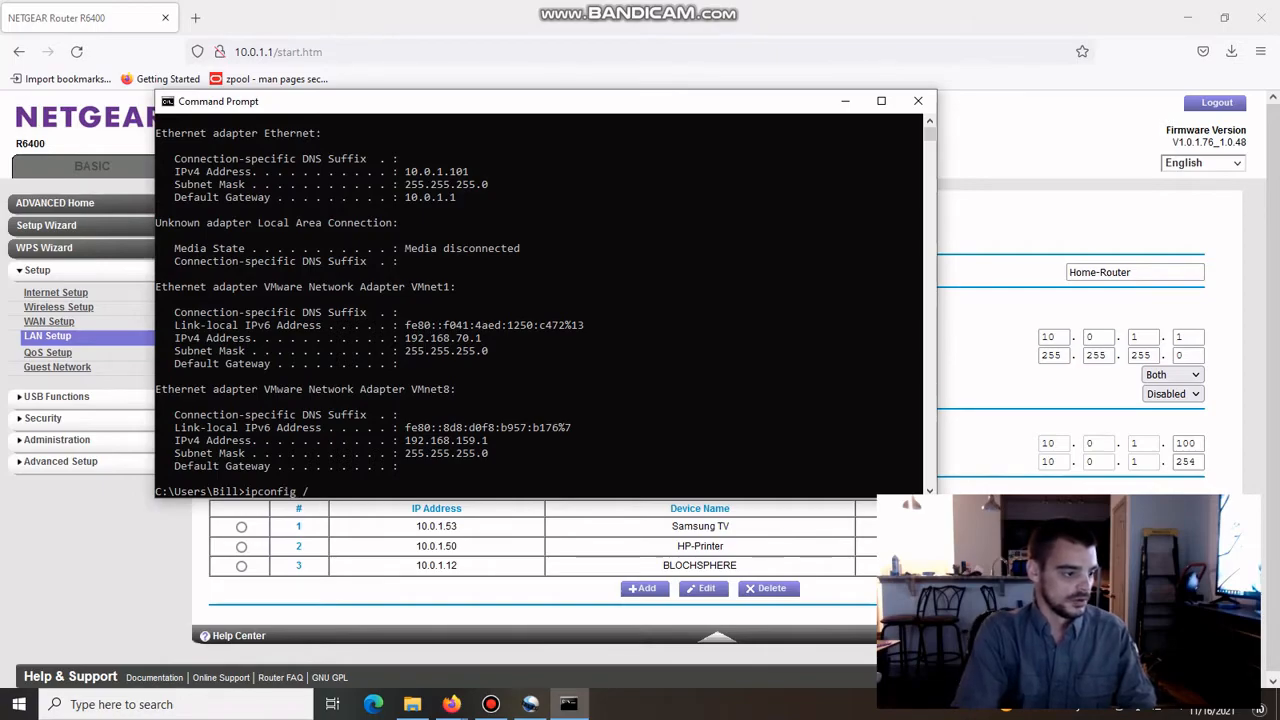
type("fig /release")
key("Return")
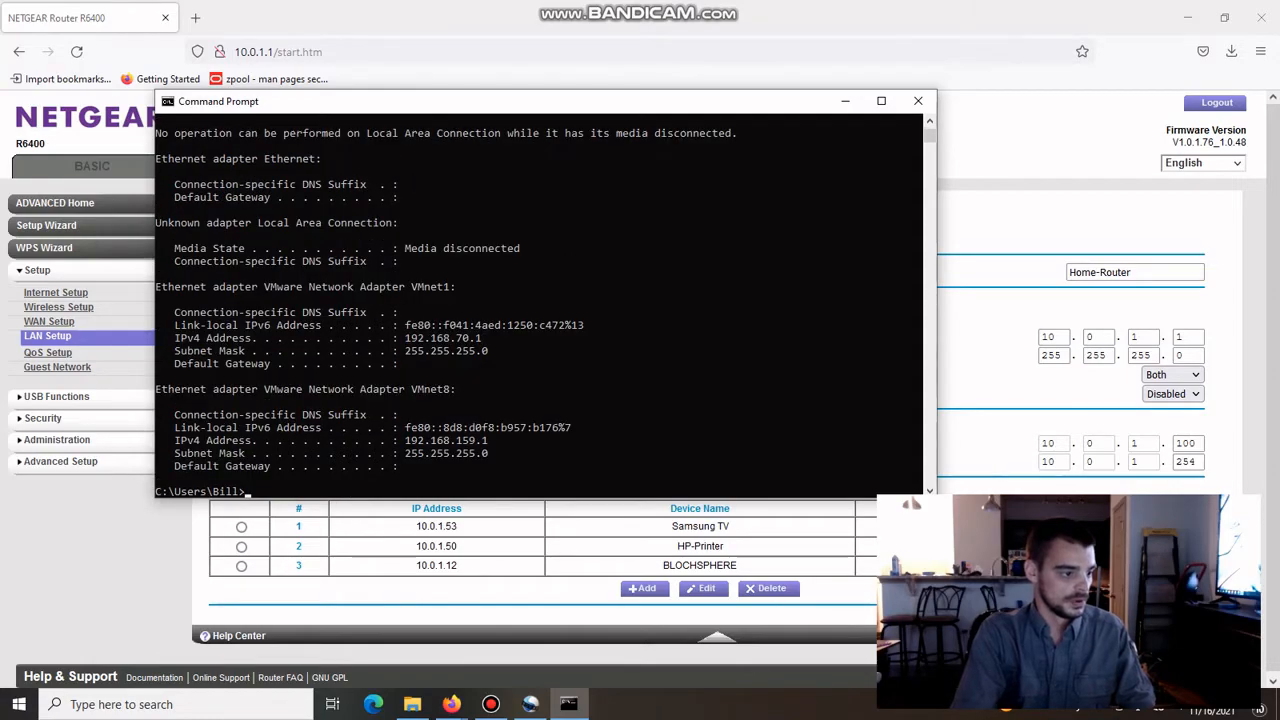
- Request a new address from the router by running ipconfig /renew
key("BackSpace")
key("BackSpace")
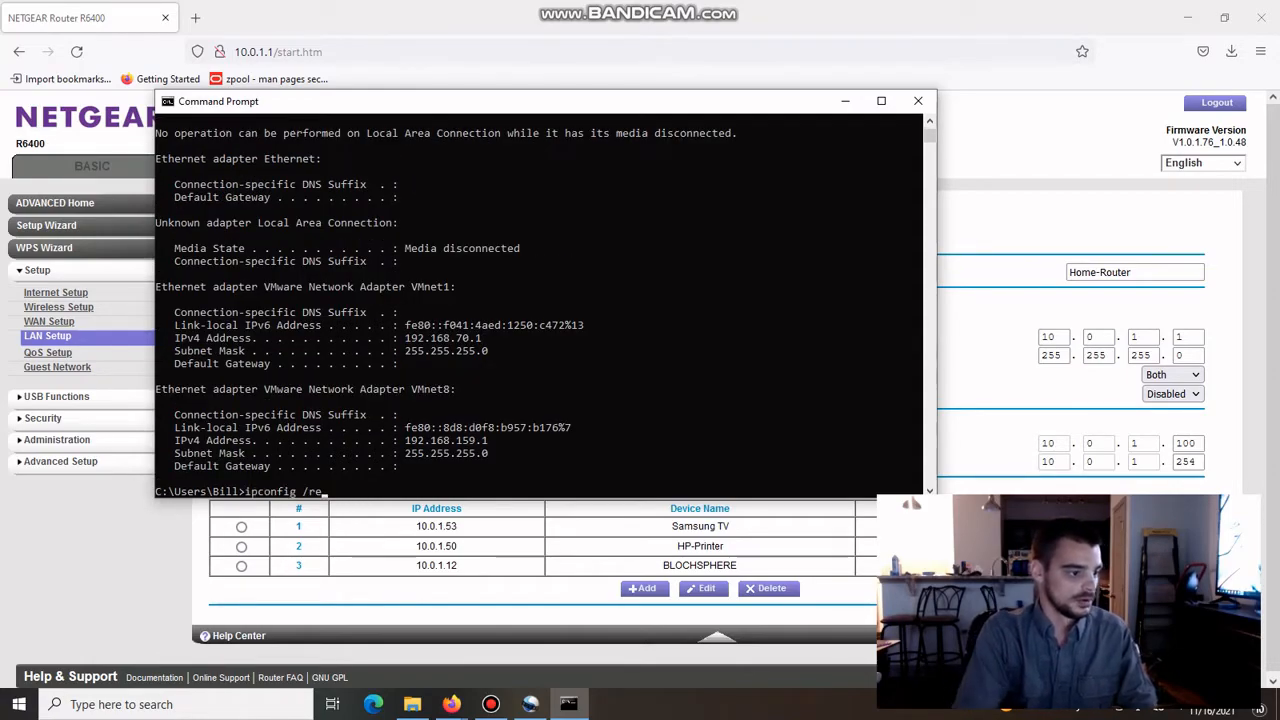
type("new")
key("Return")
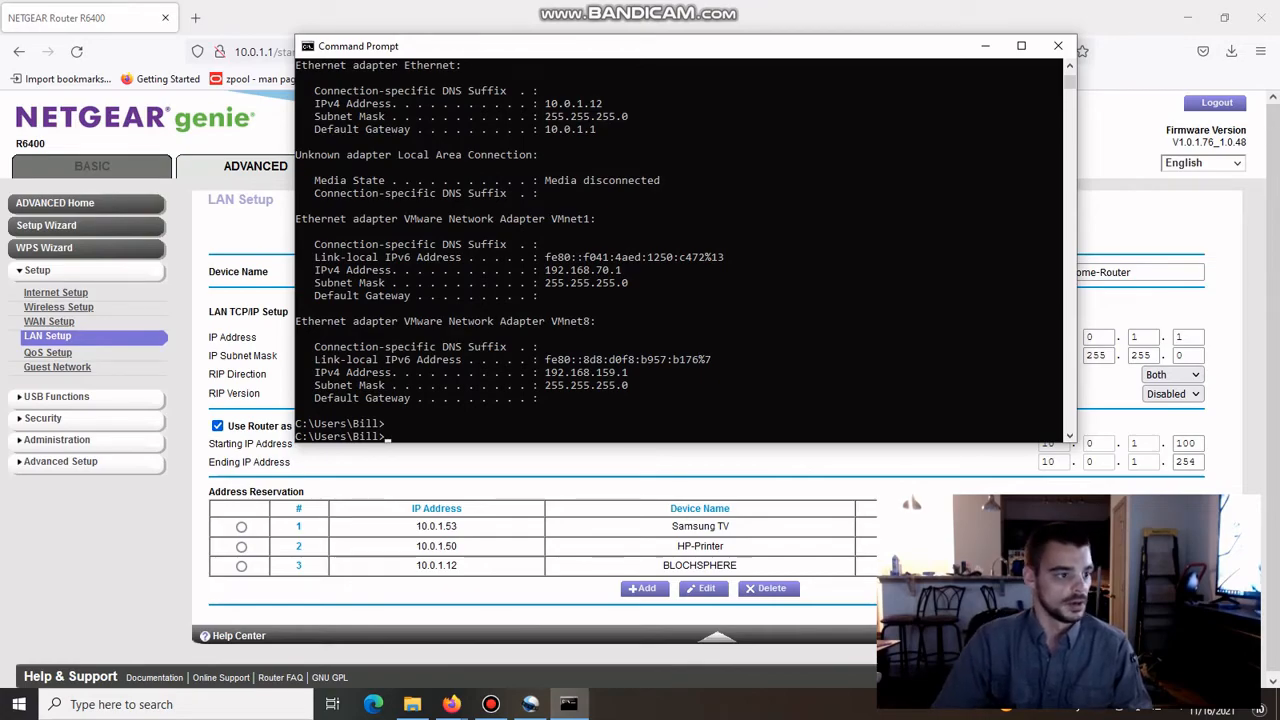
- Examine the Ethernet adapter's renewed IPv4 address, subnet mask and default gateway in the command output
left_click_drag(540, 103, 608, 103)
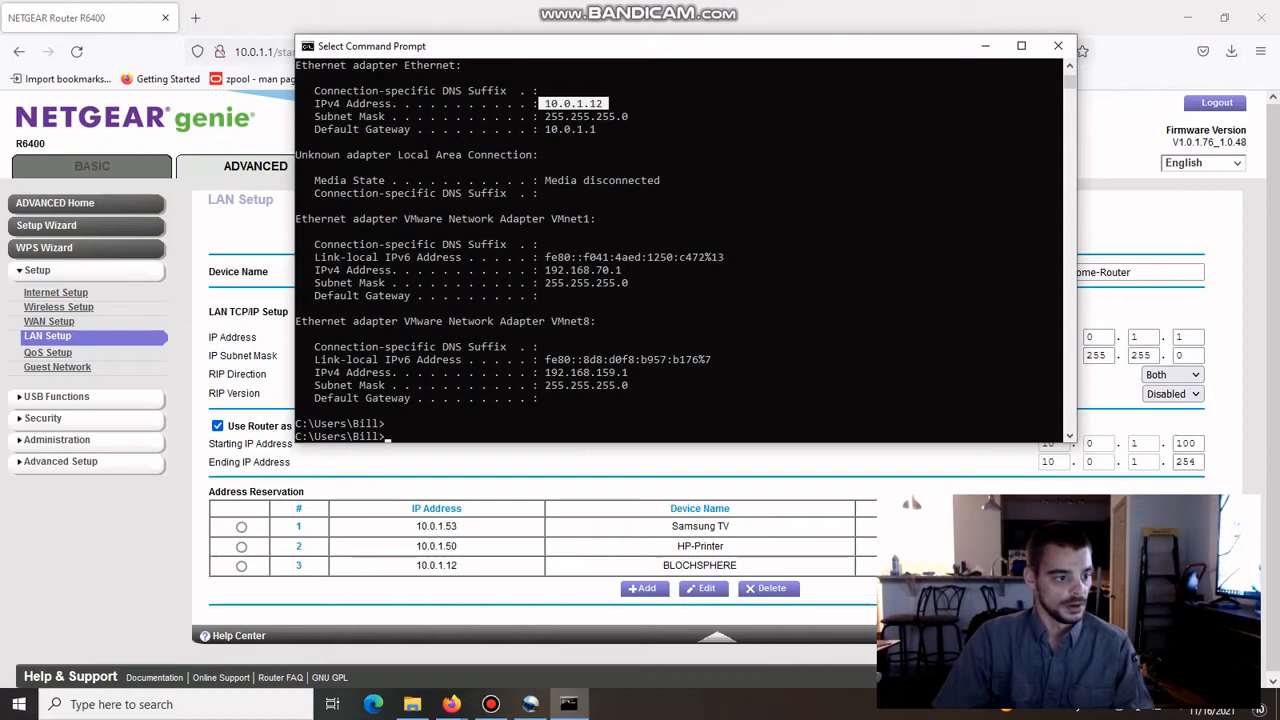
left_click(624, 141)
left_click(611, 129)
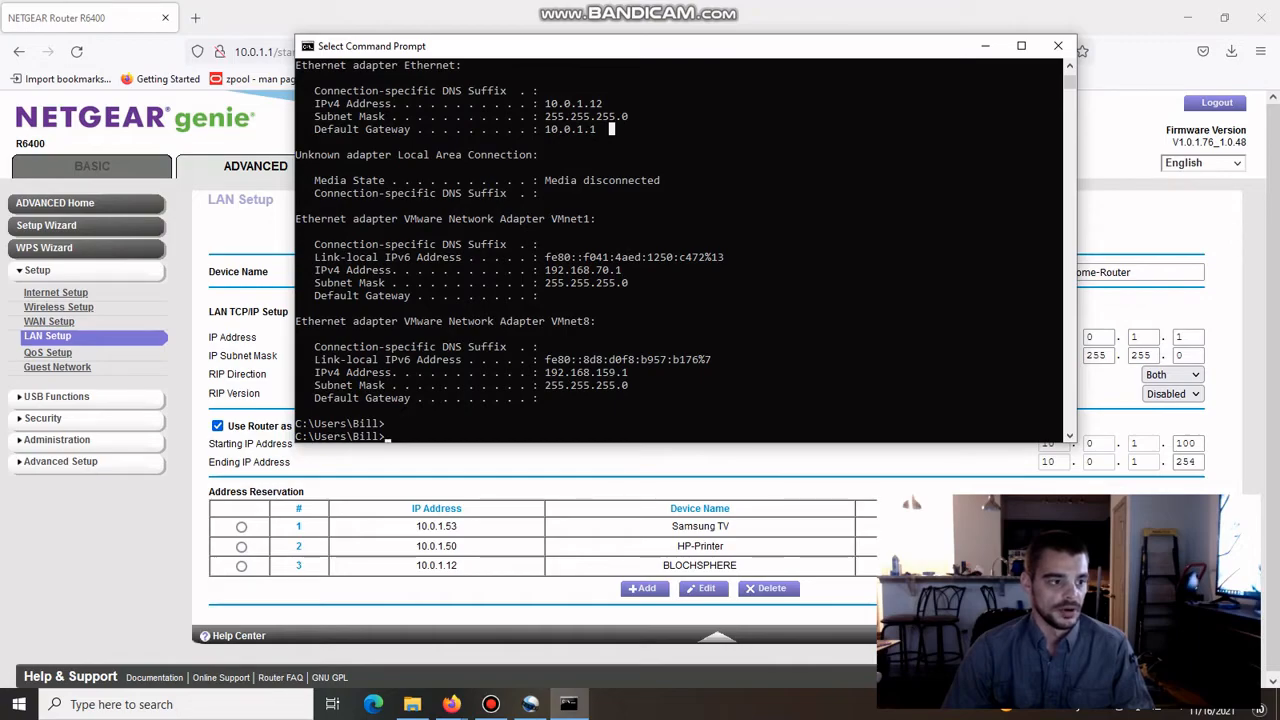
left_click(599, 129)
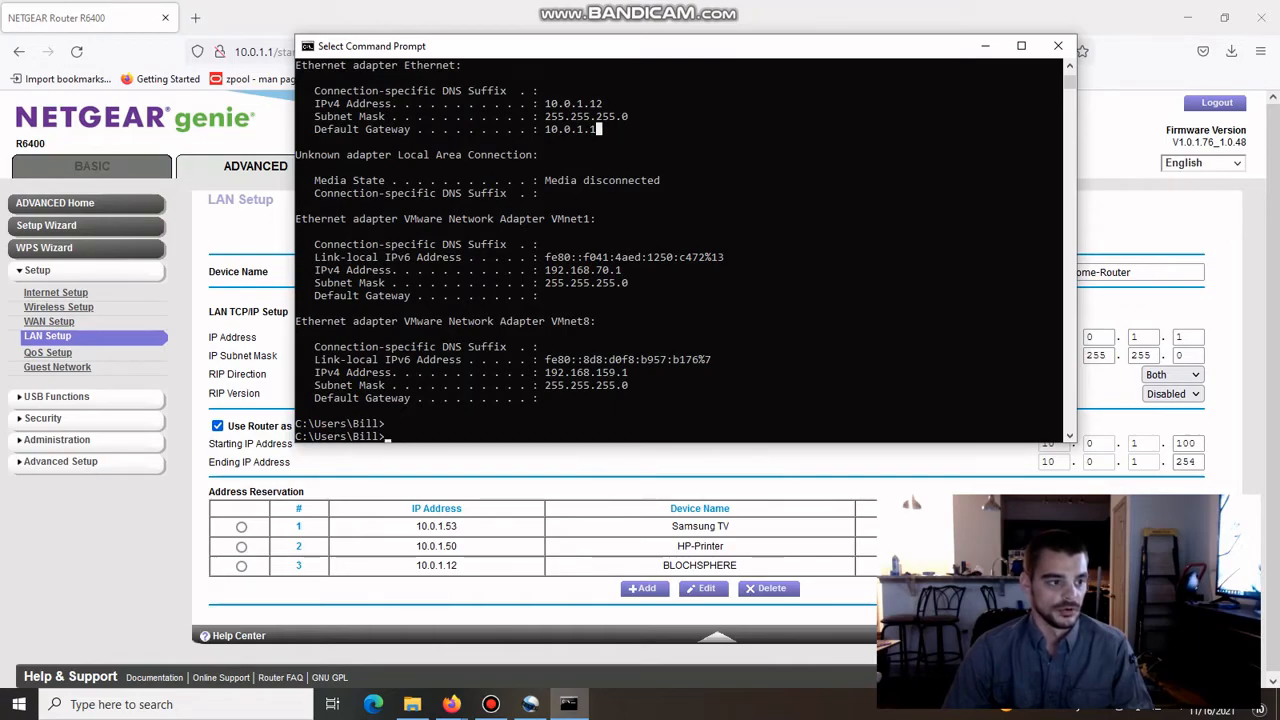
left_click_drag(599, 129, 522, 104)
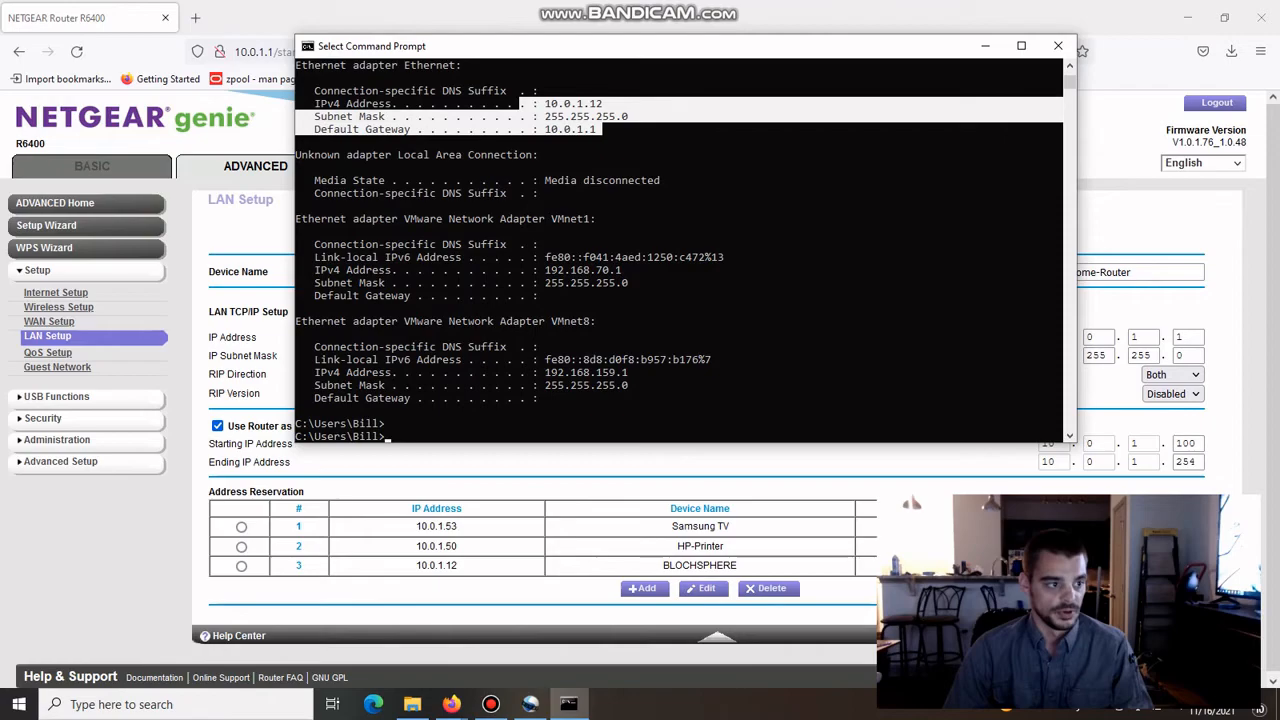
left_click(605, 129)
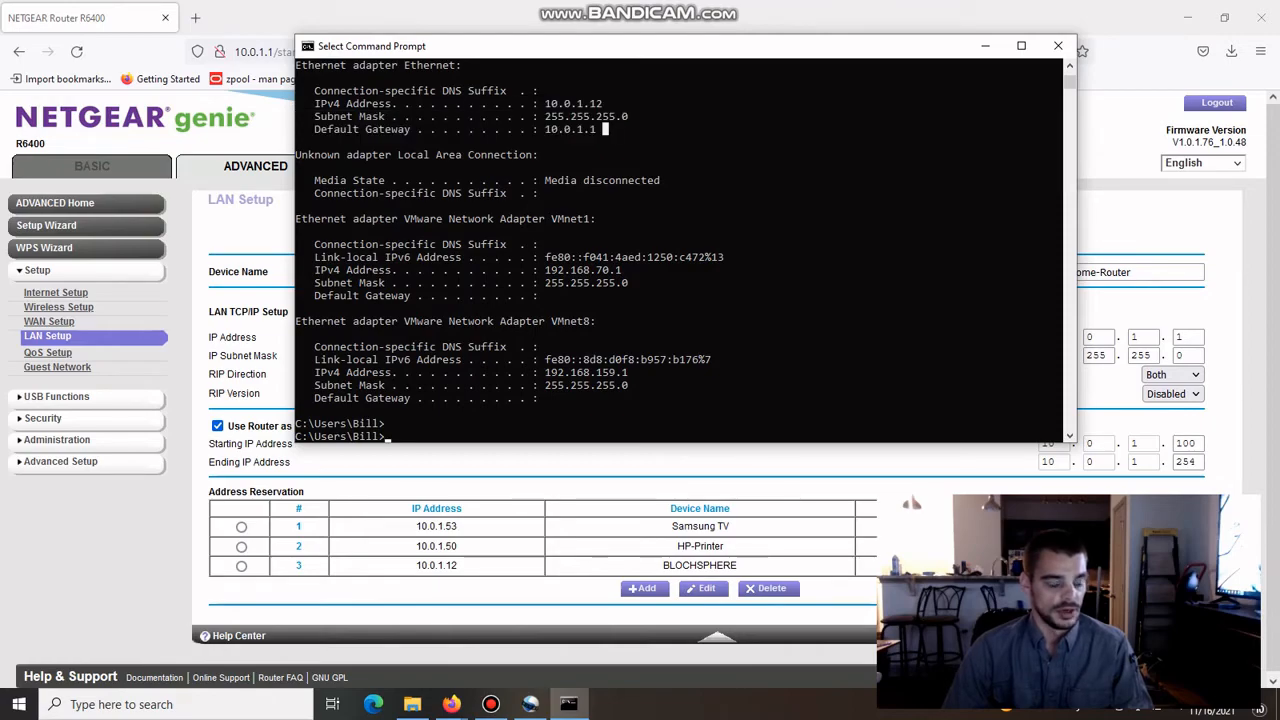